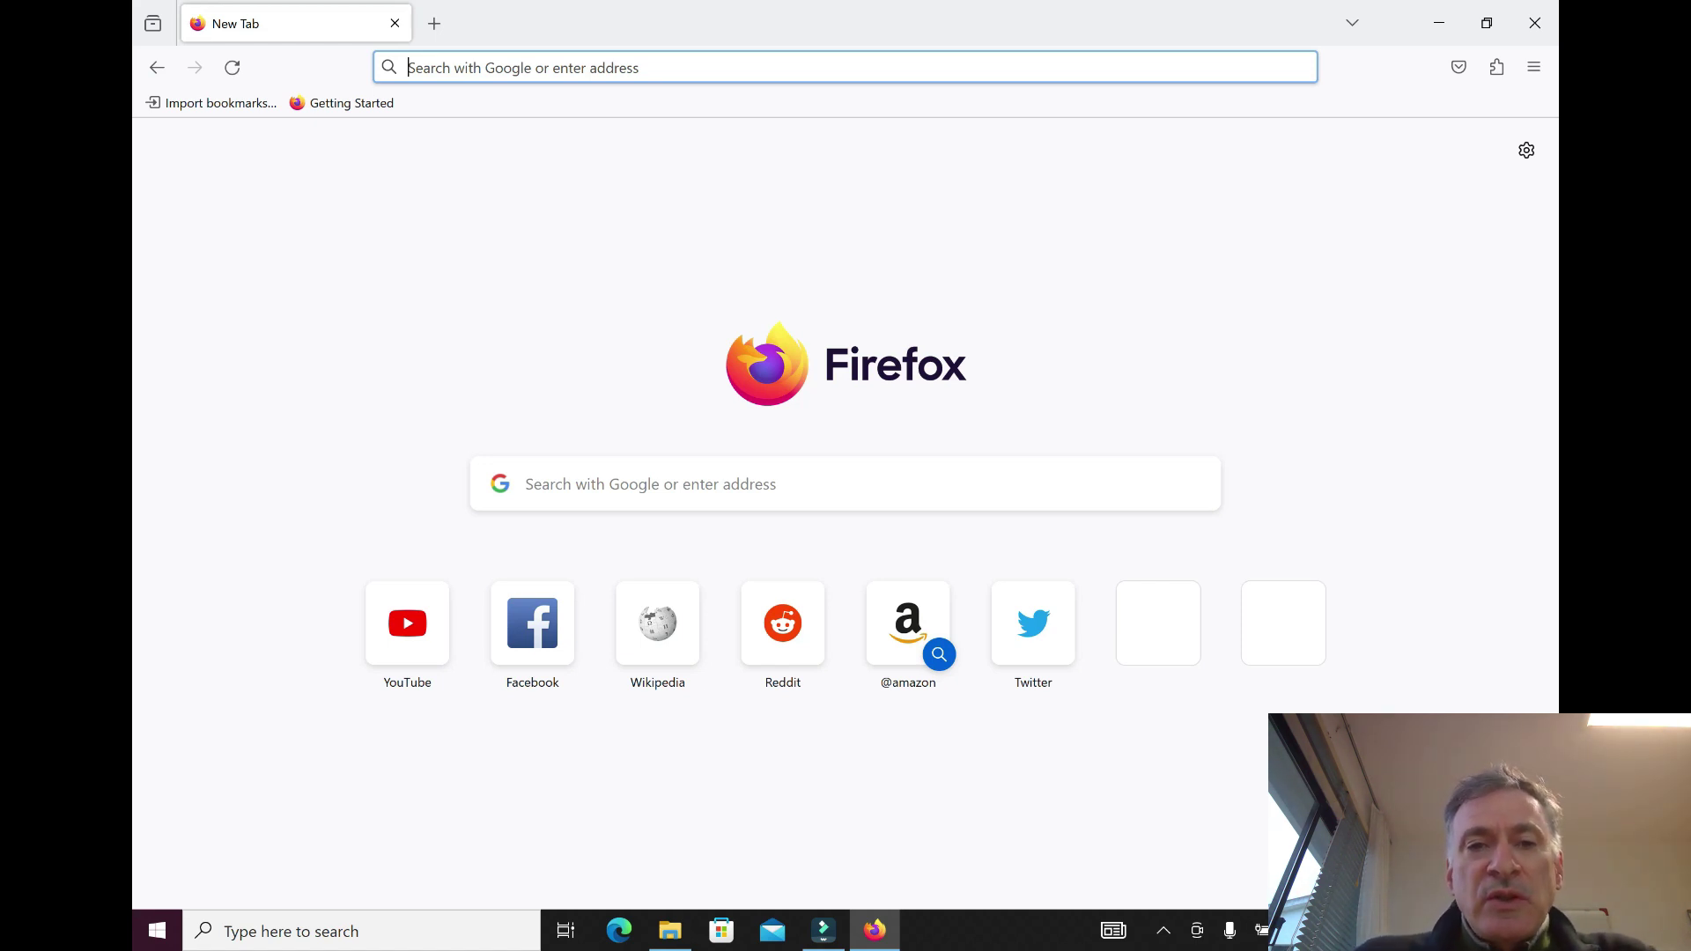
Step: Search the web for 'download qgis' and dismiss the cookie consent and translation prompts
key("Down")
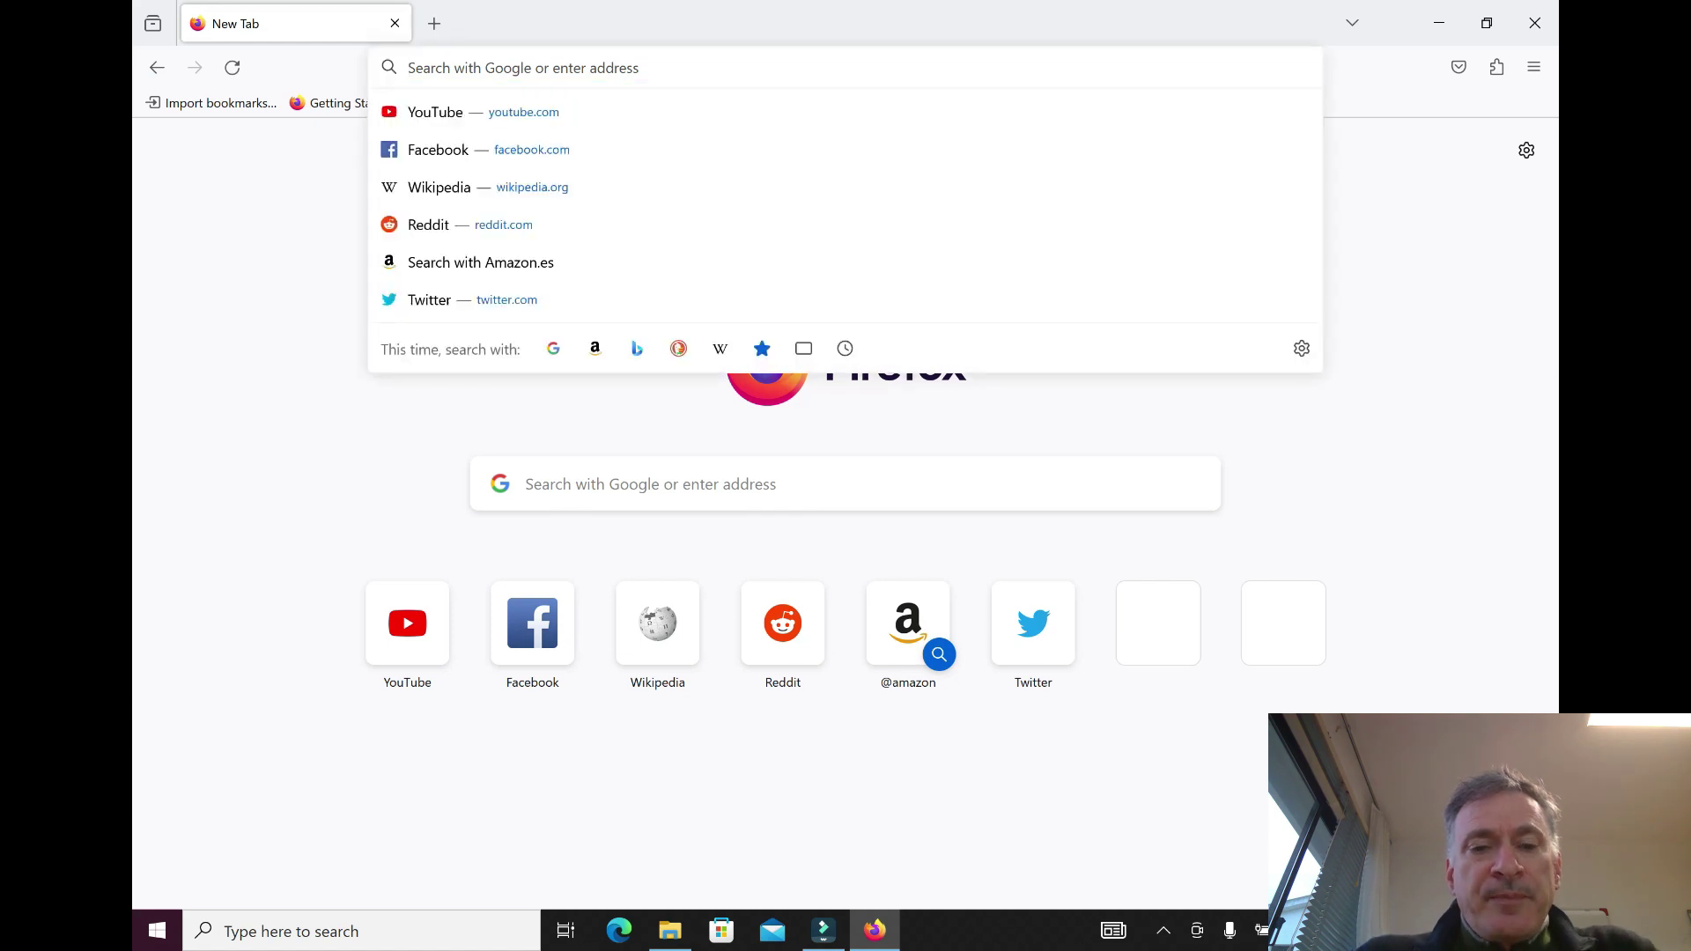
type("down")
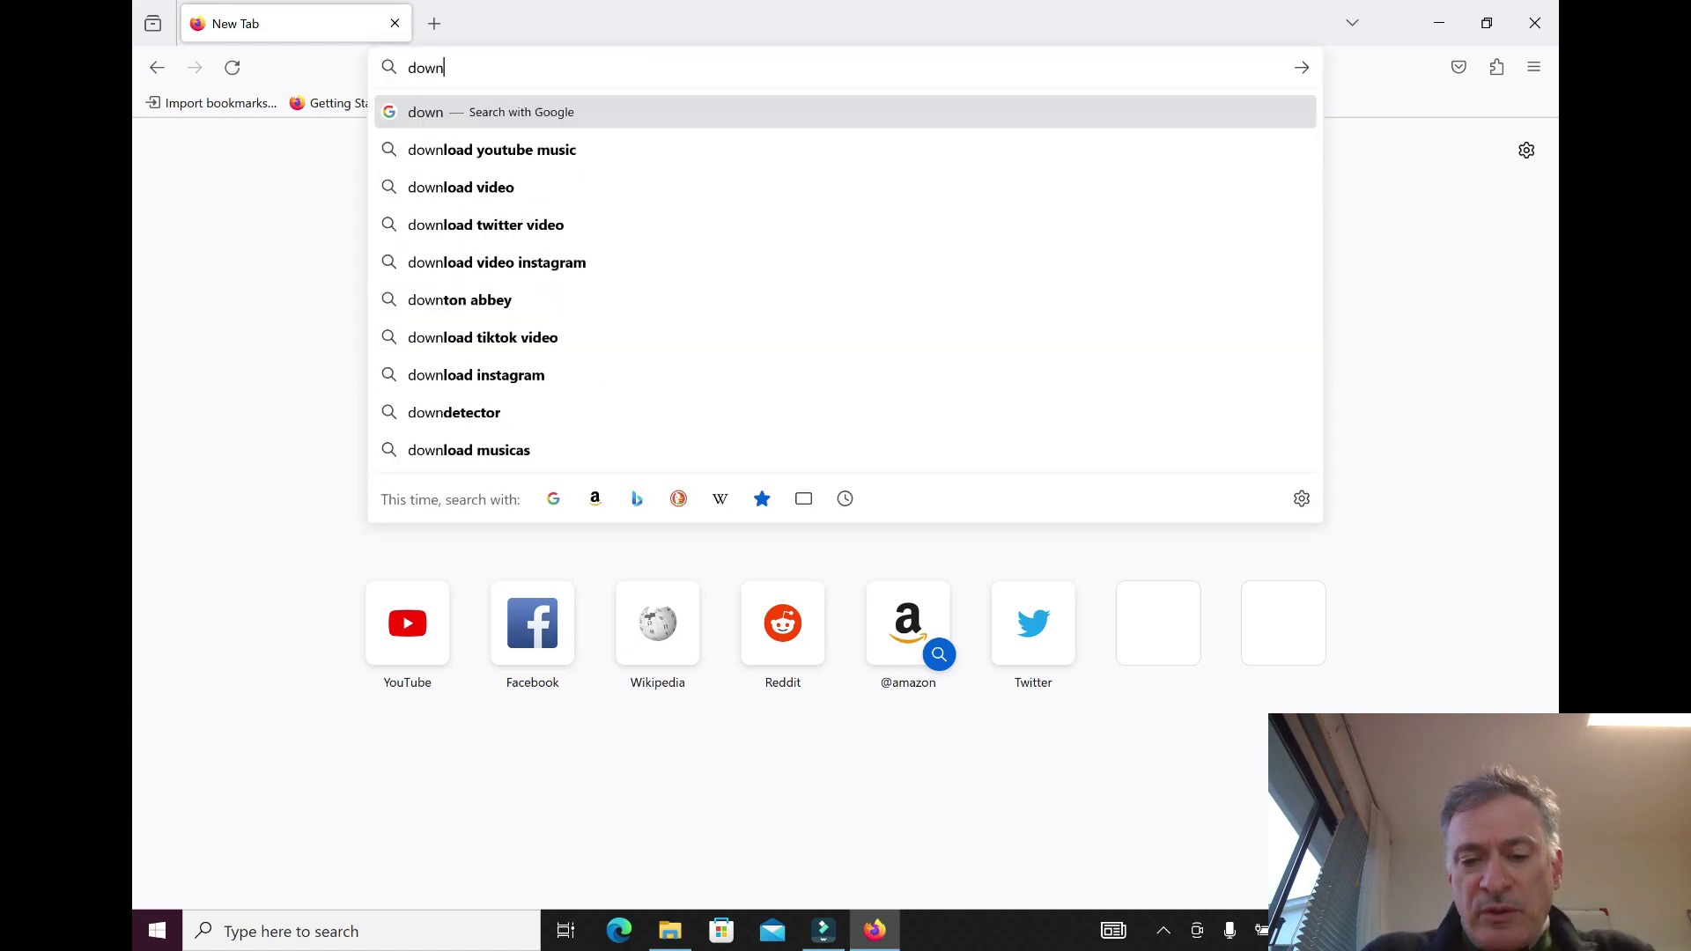
type("load qgis")
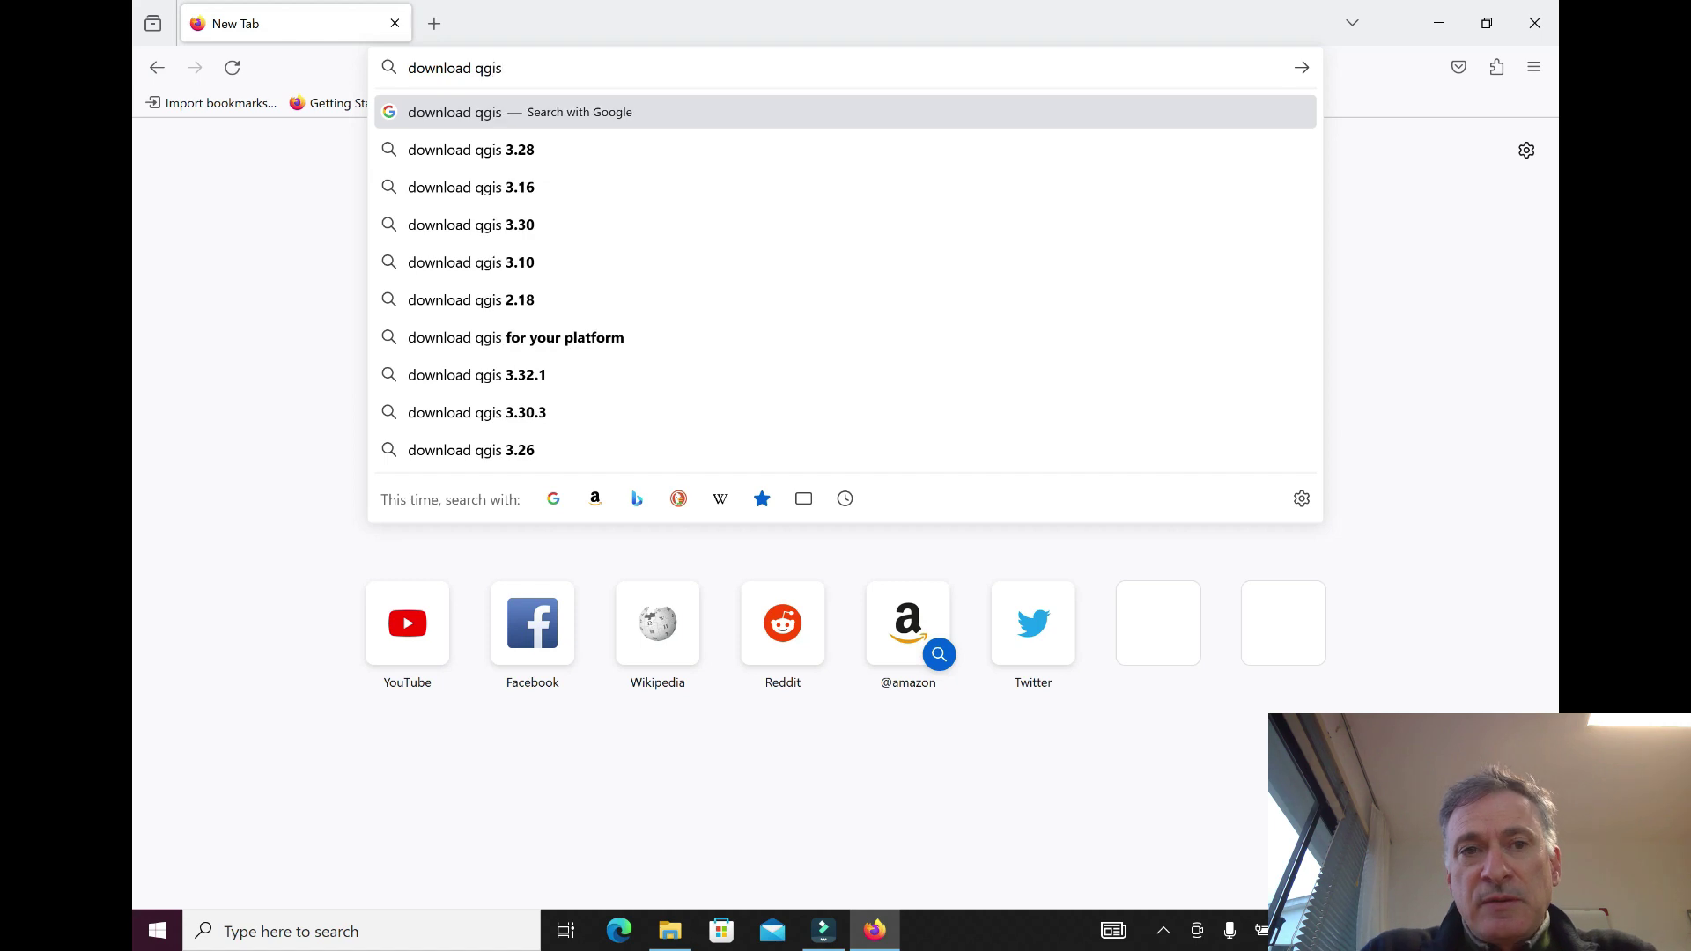
key("Return")
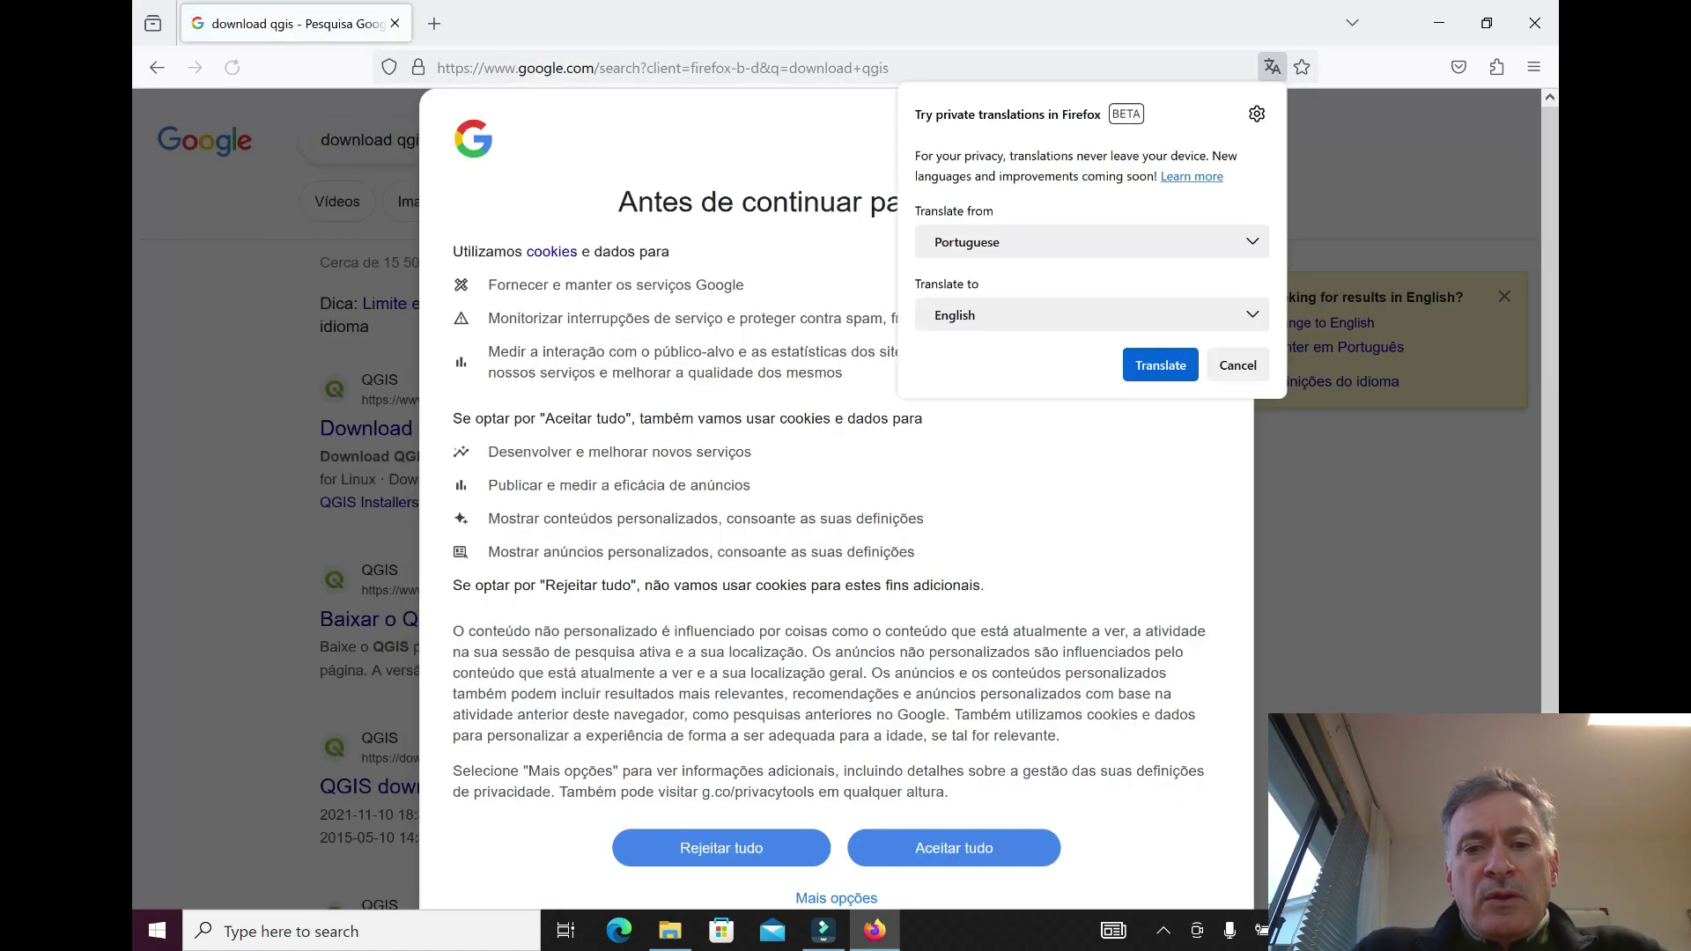
left_click(722, 848)
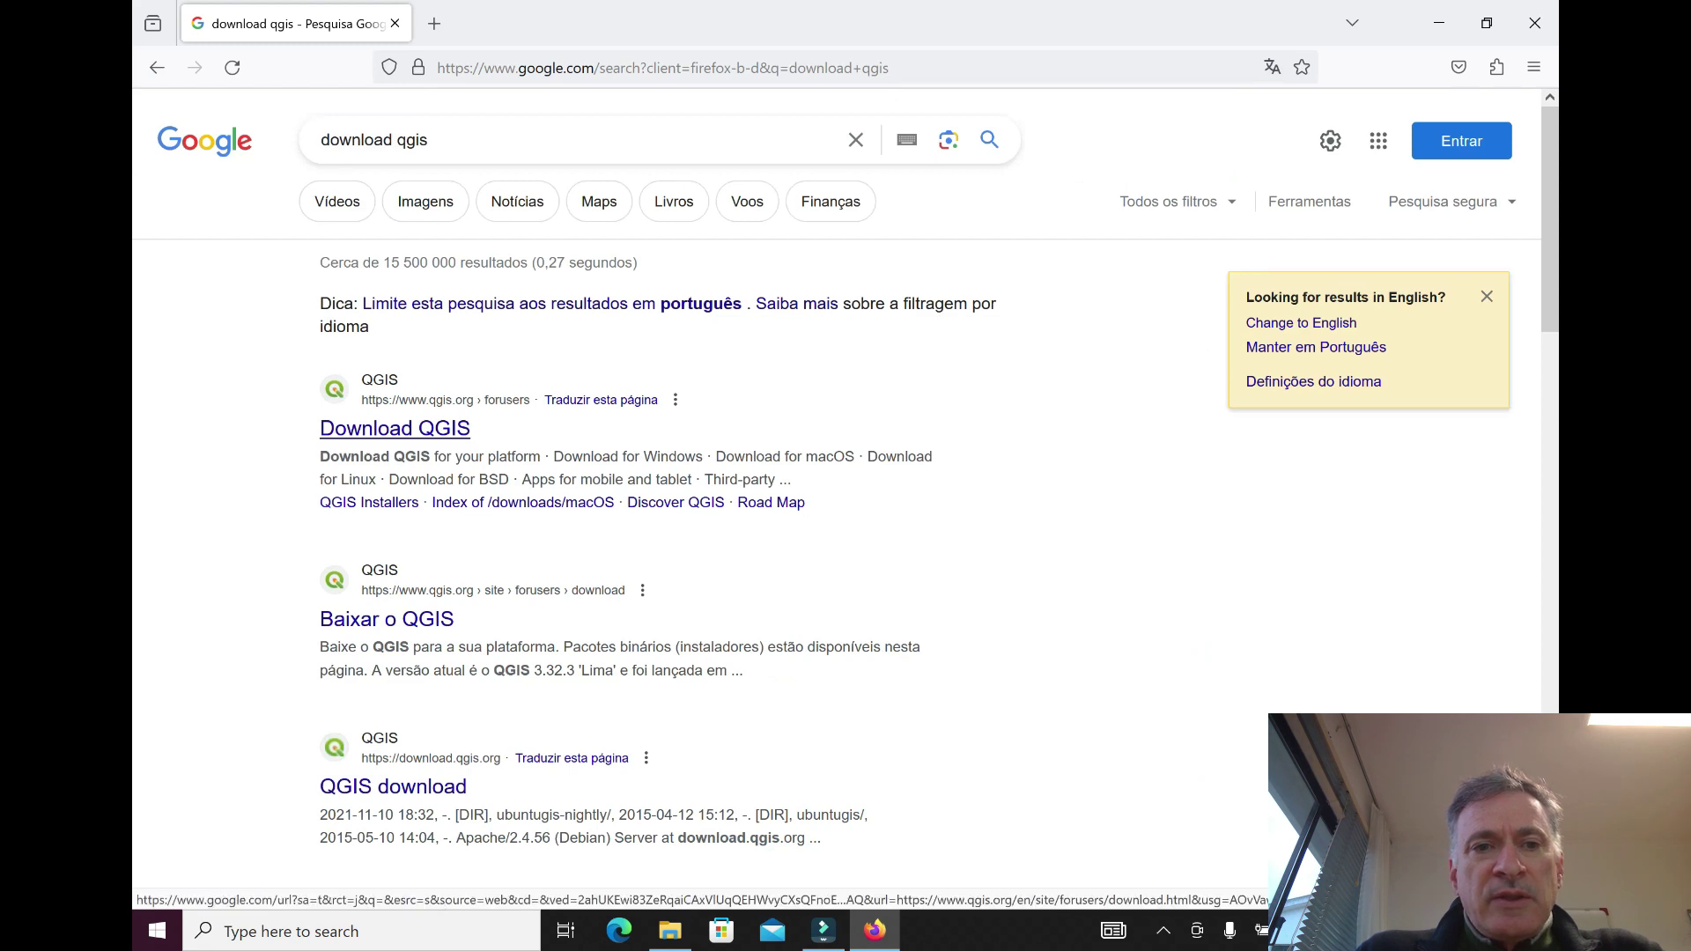
Step: Open the QGIS download page and collapse, then re-expand, the Download for Windows section
left_click(387, 619)
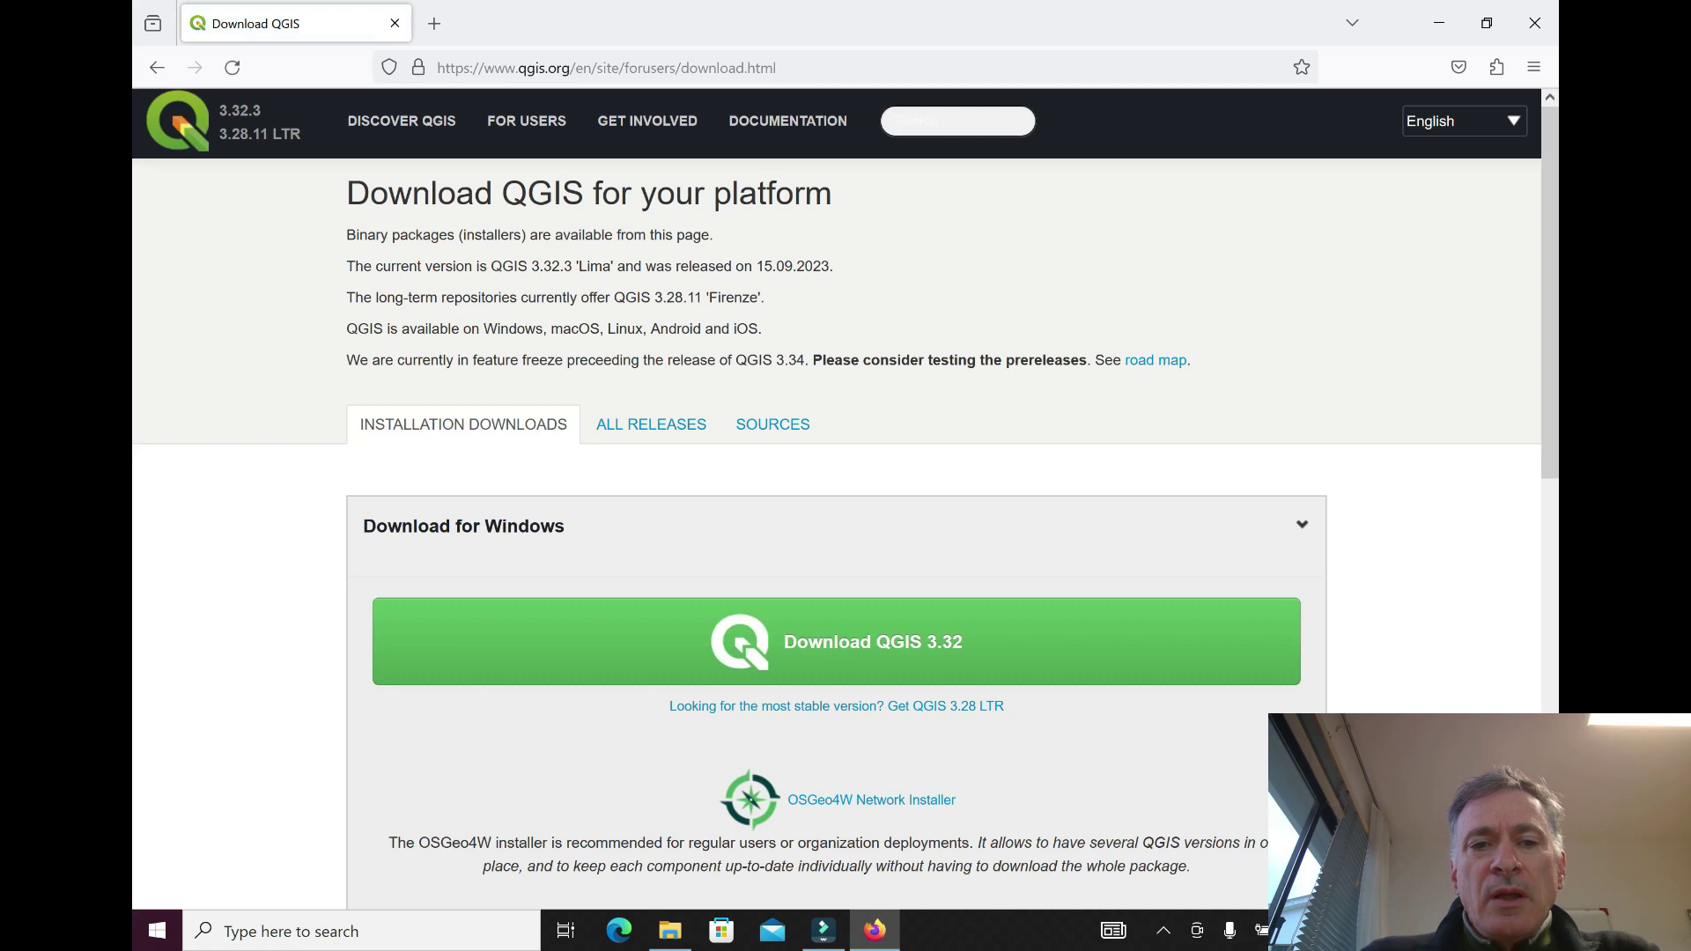
scroll(617, 326, "down", 2)
scroll(837, 528, "up", 1)
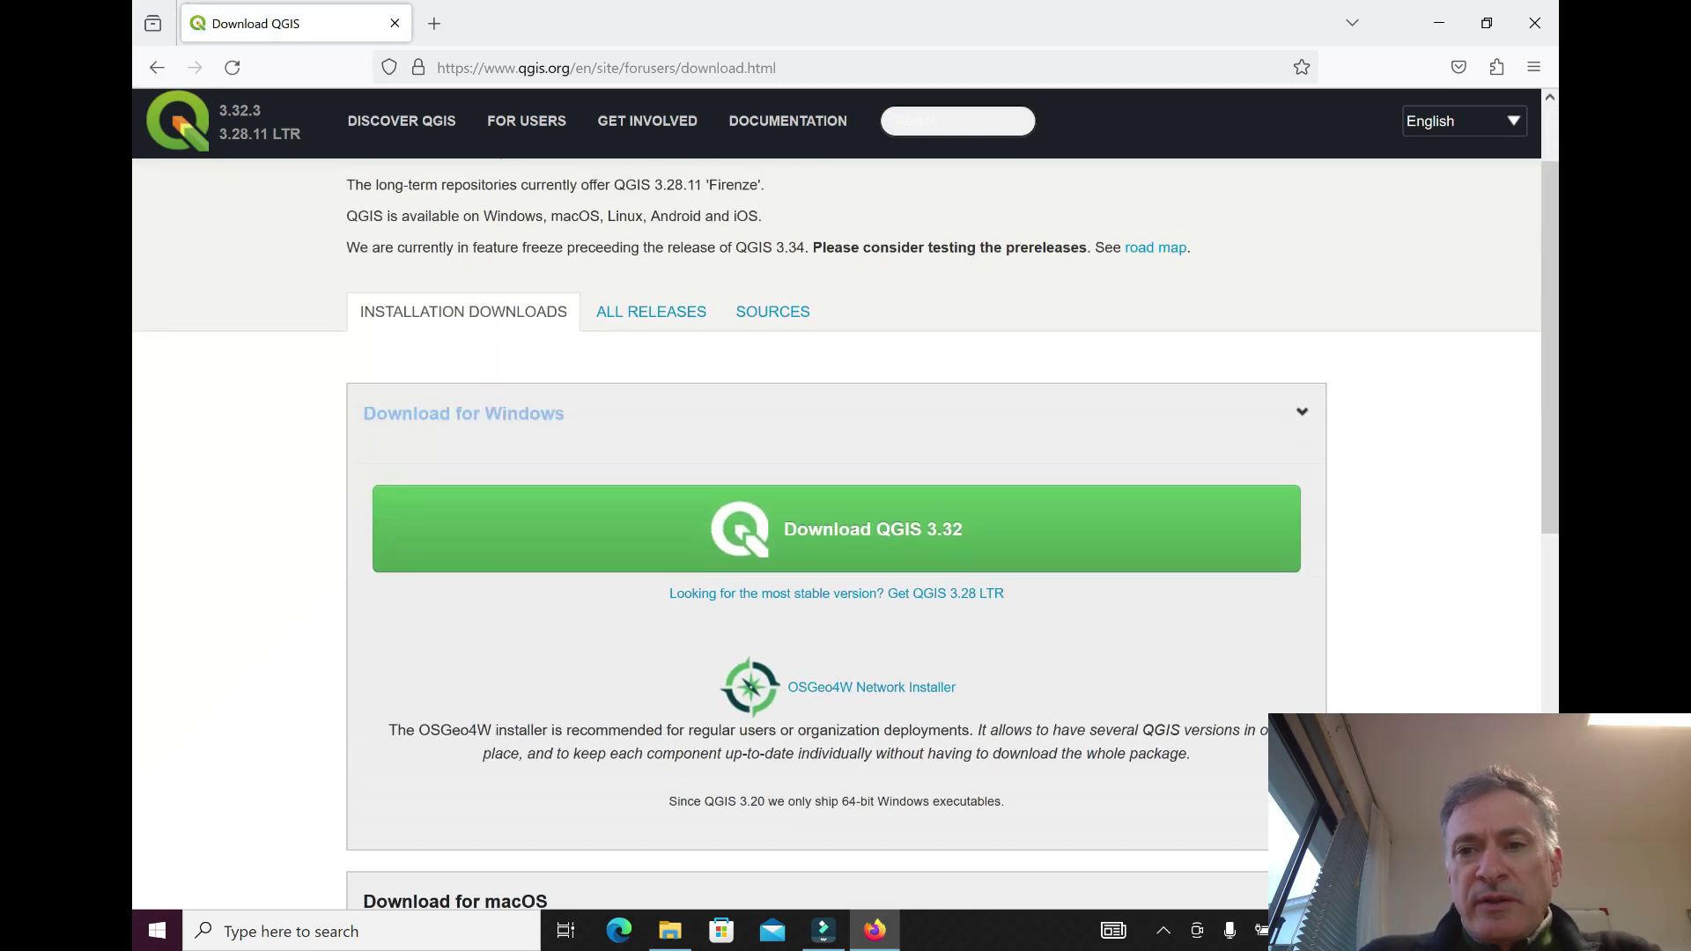
left_click(464, 414)
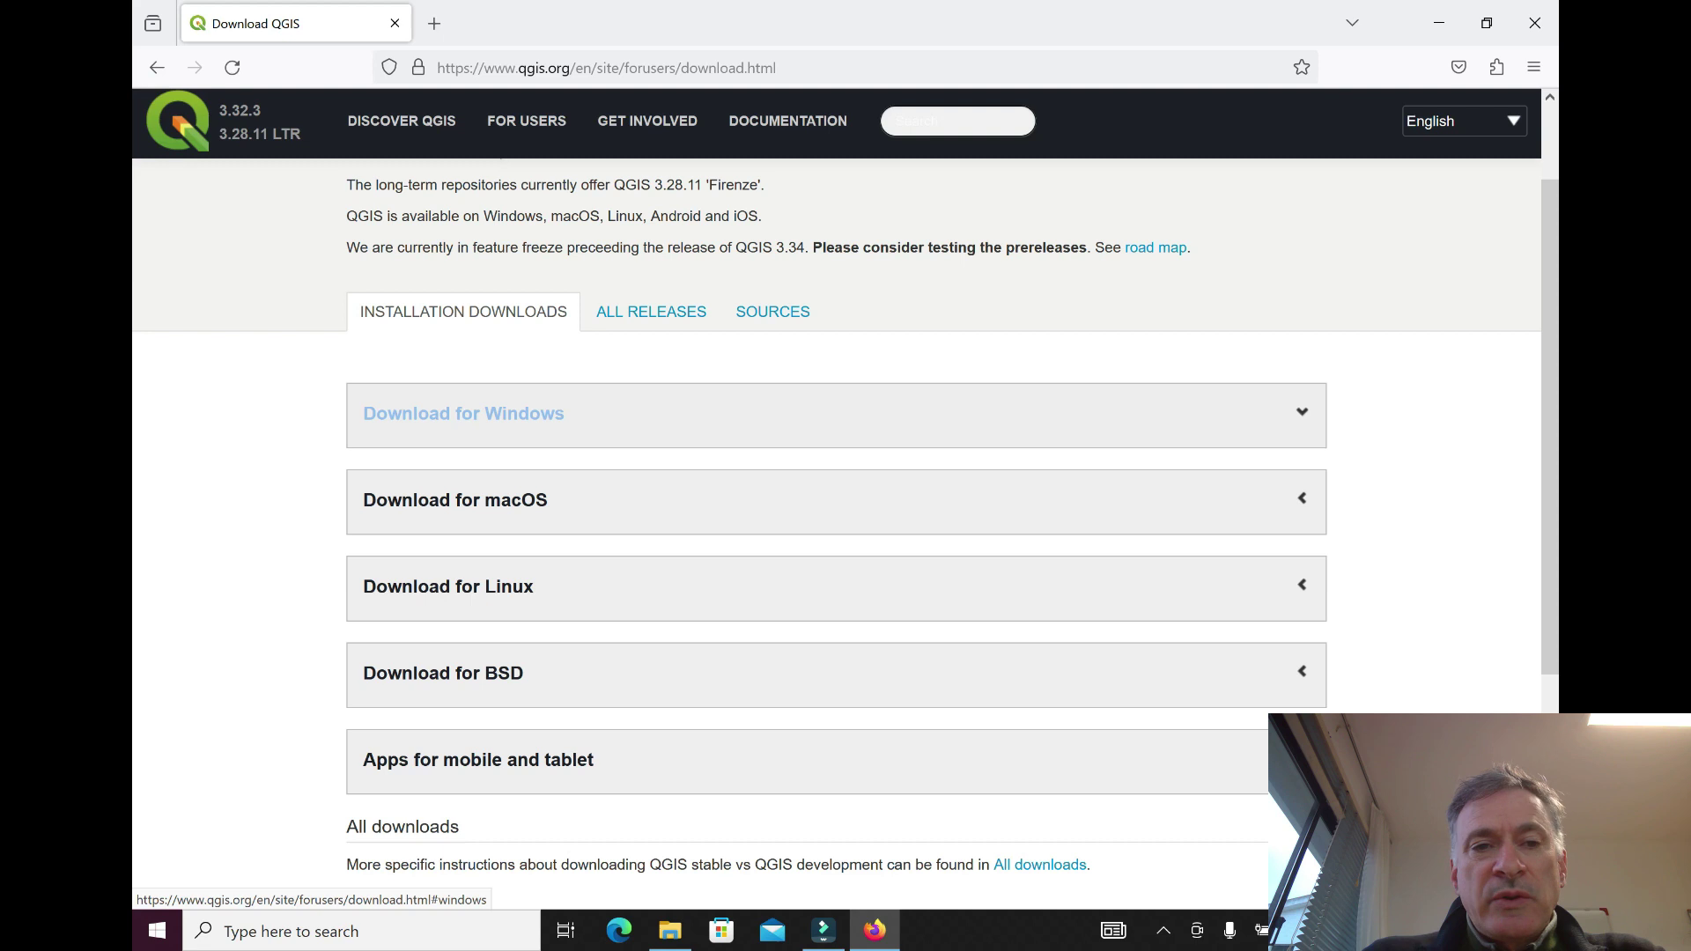
left_click(463, 413)
scroll(464, 413, "down", 1)
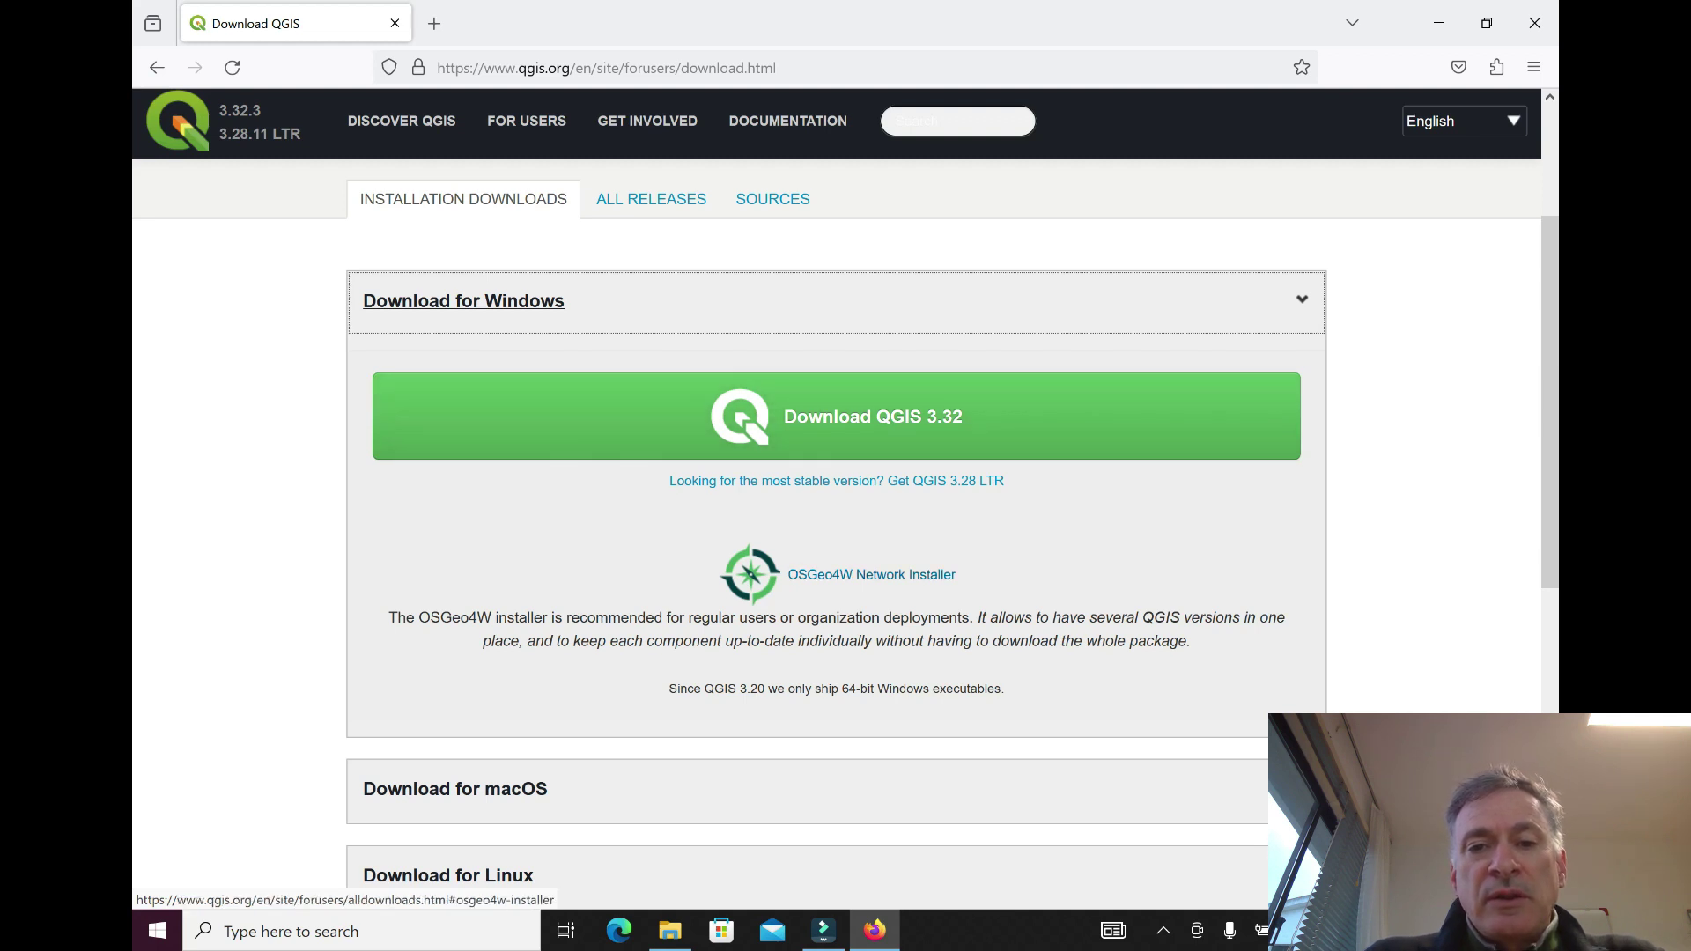
Step: Go to the OSGeo4W installer section and select the word OSGeo4W in its heading
left_click(871, 574)
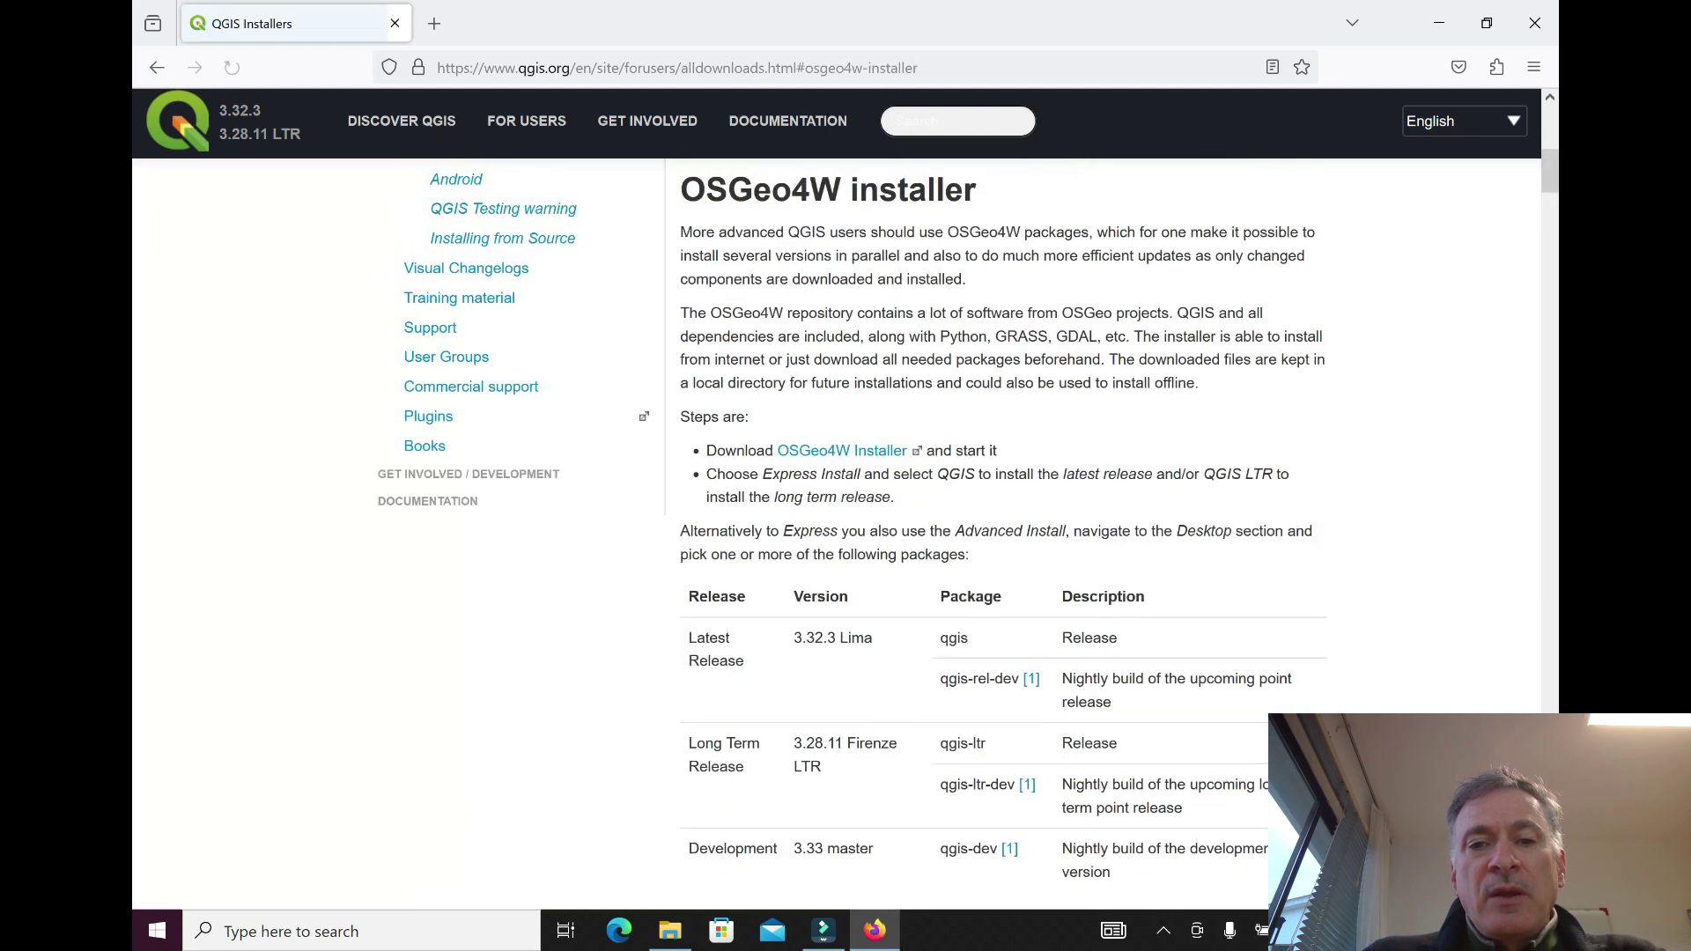
scroll(969, 528, "down", 2)
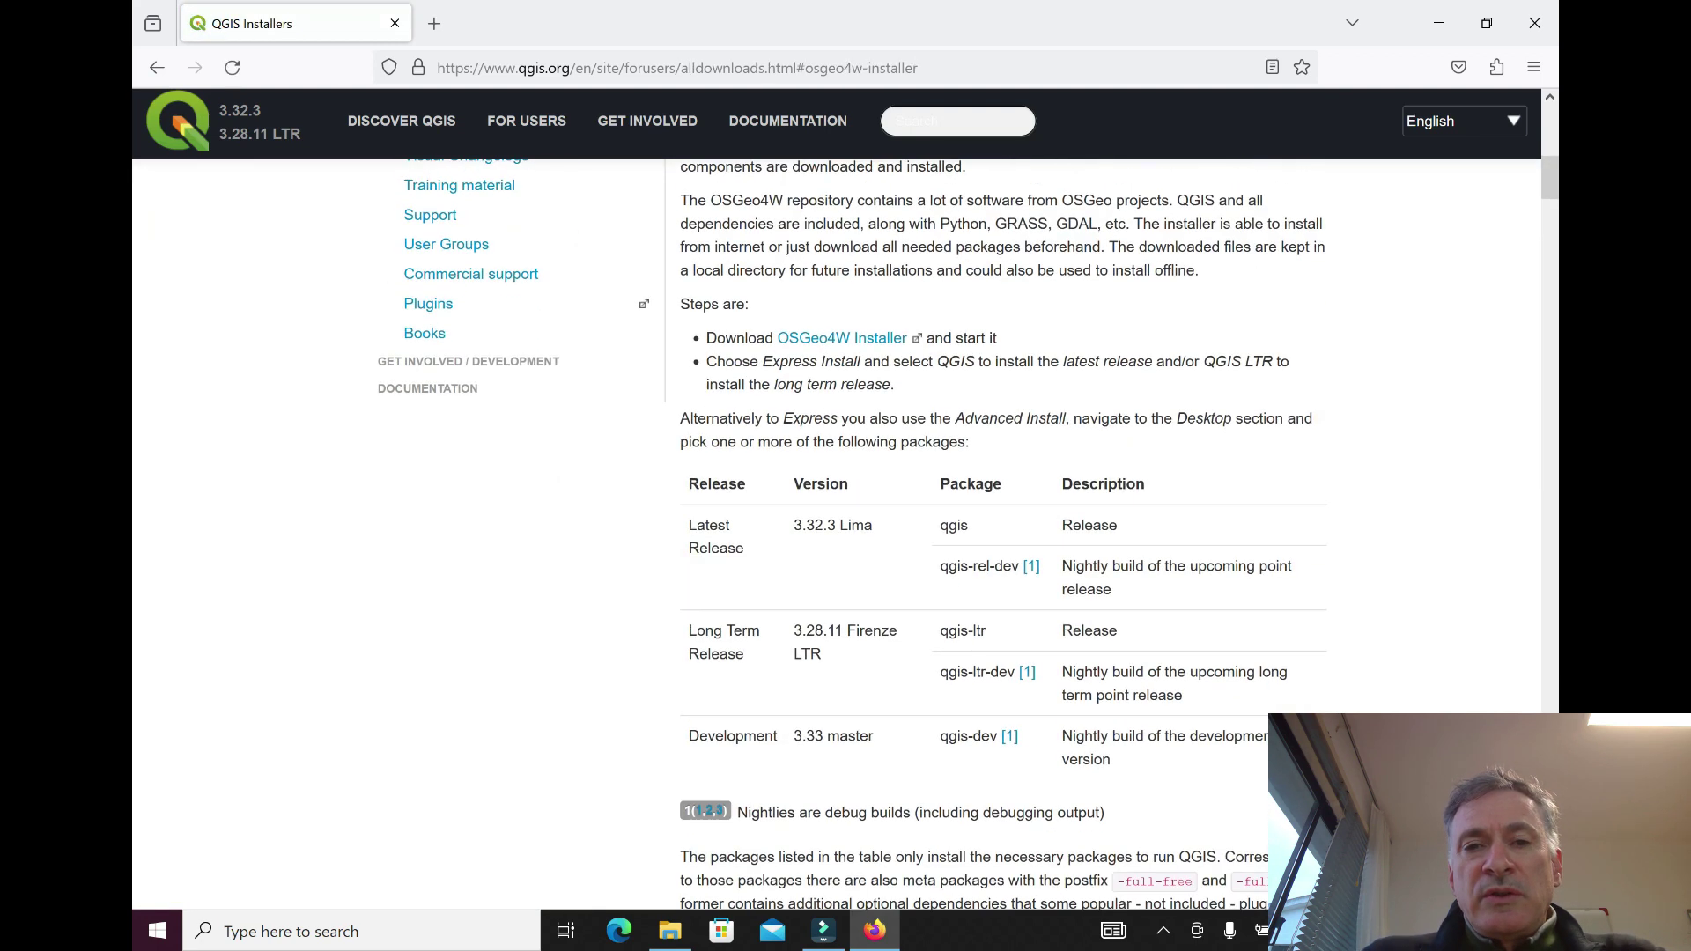
scroll(969, 529, "up", 4)
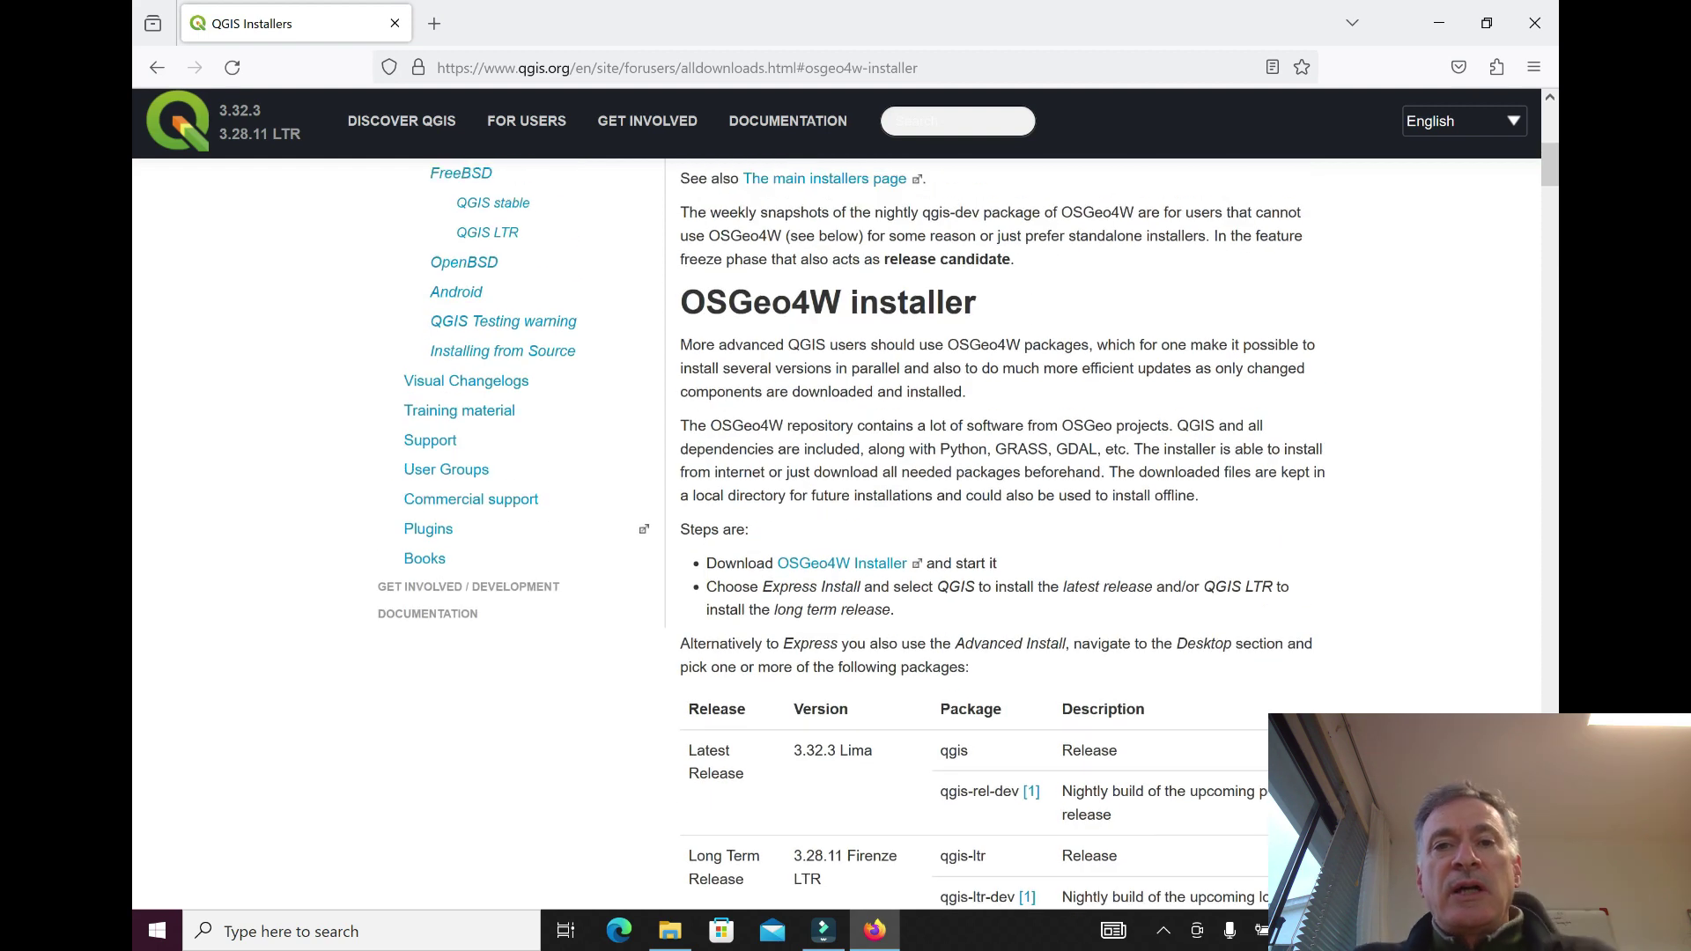
scroll(969, 528, "up", 8)
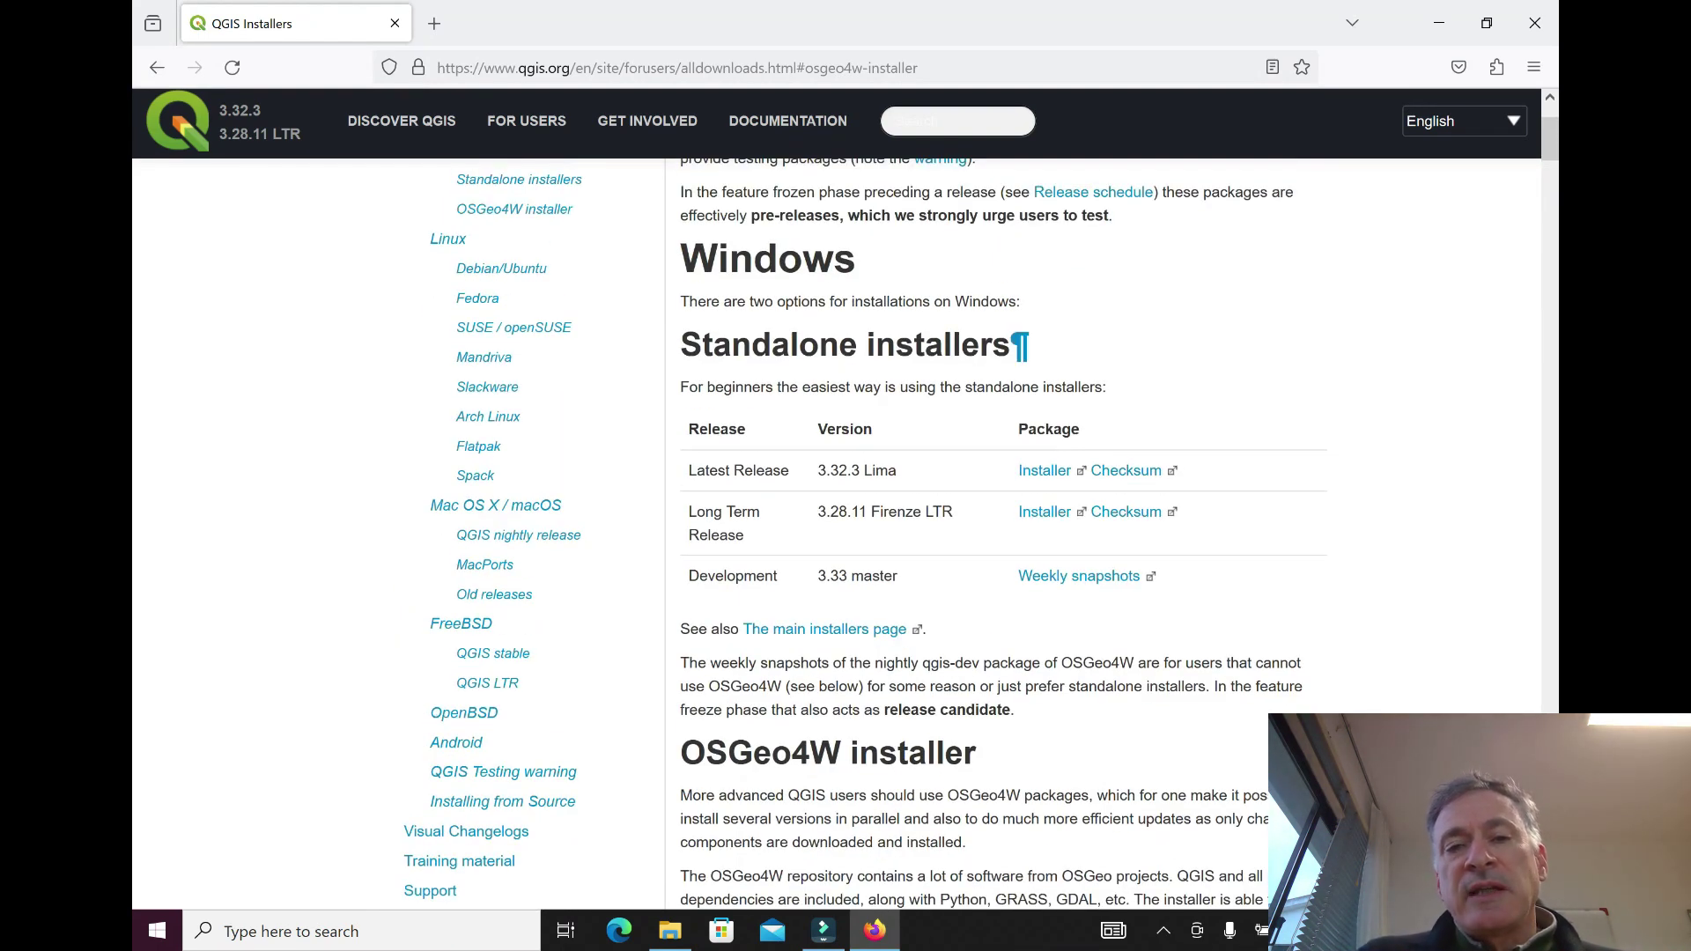
scroll(969, 528, "down", 2)
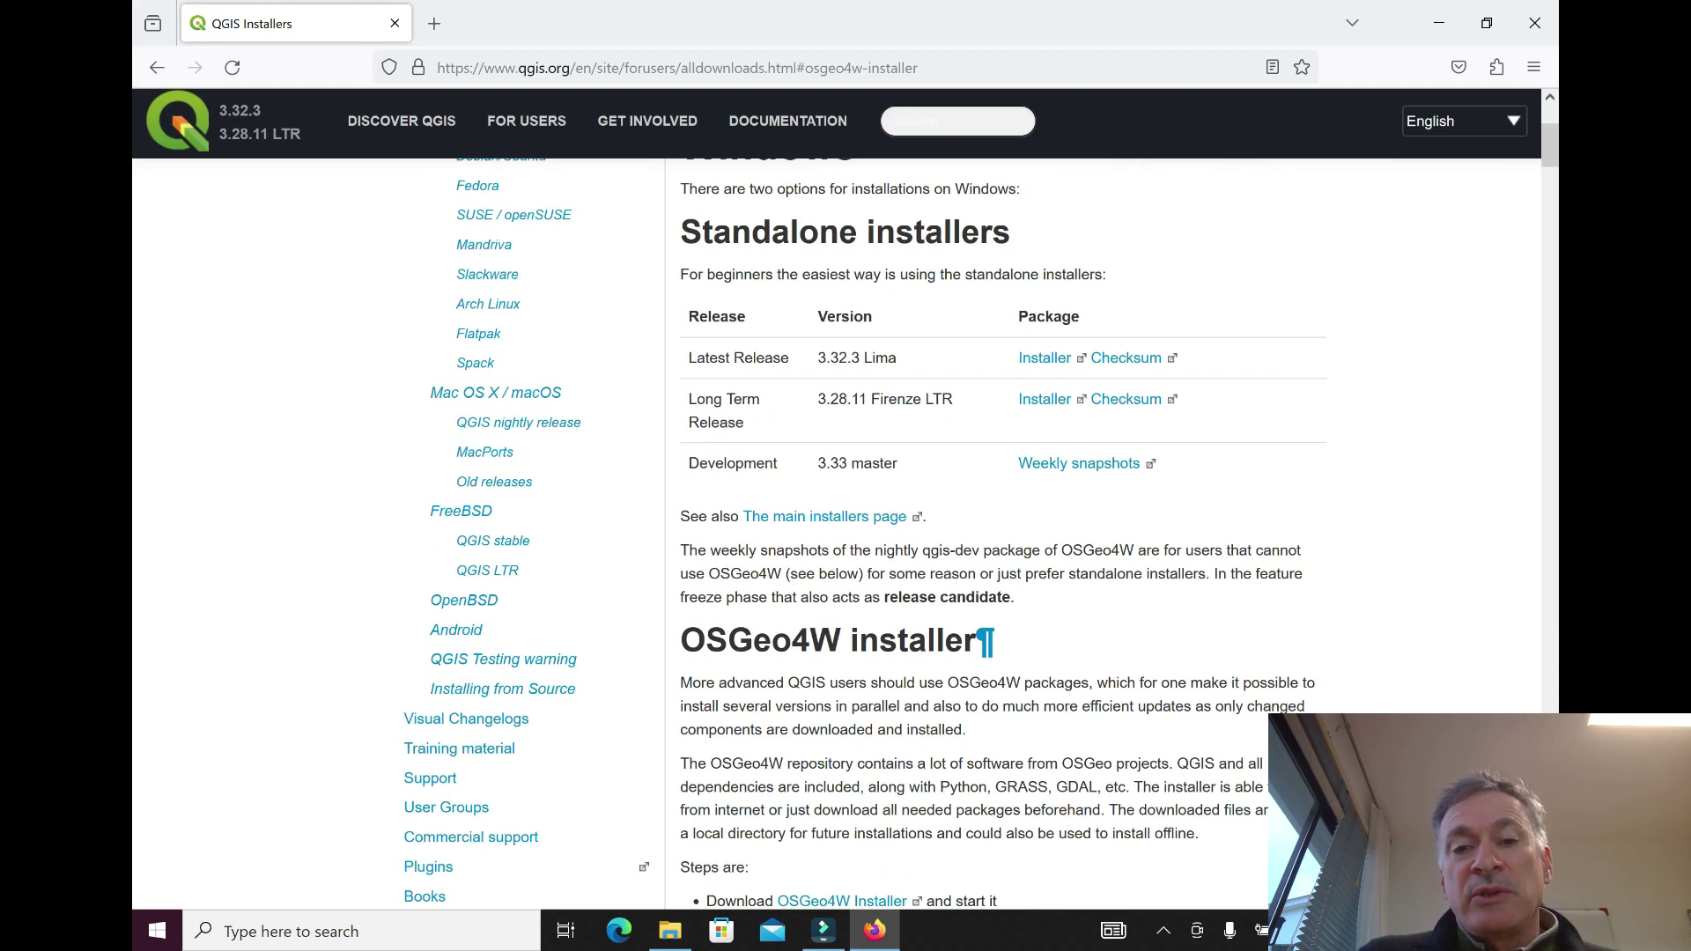
left_click_drag(681, 641, 841, 640)
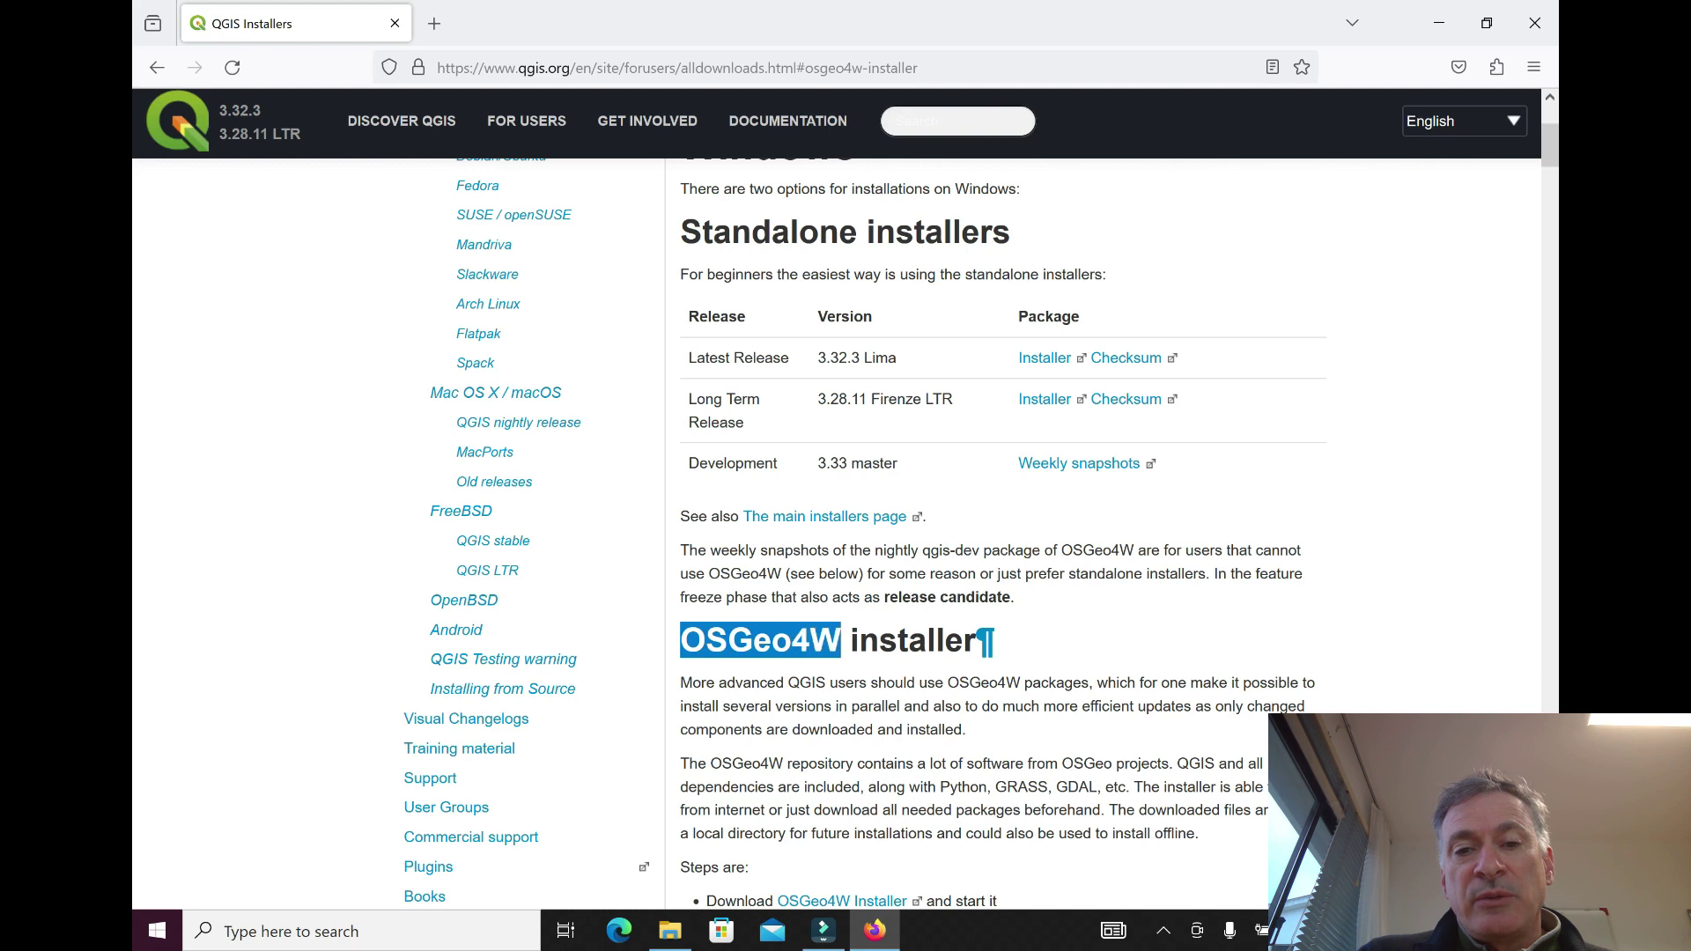
right_click(797, 633)
Step: Search Google for 'OSGeo4W', open the osgeo.org project page, and select its description paragraph
left_click(881, 800)
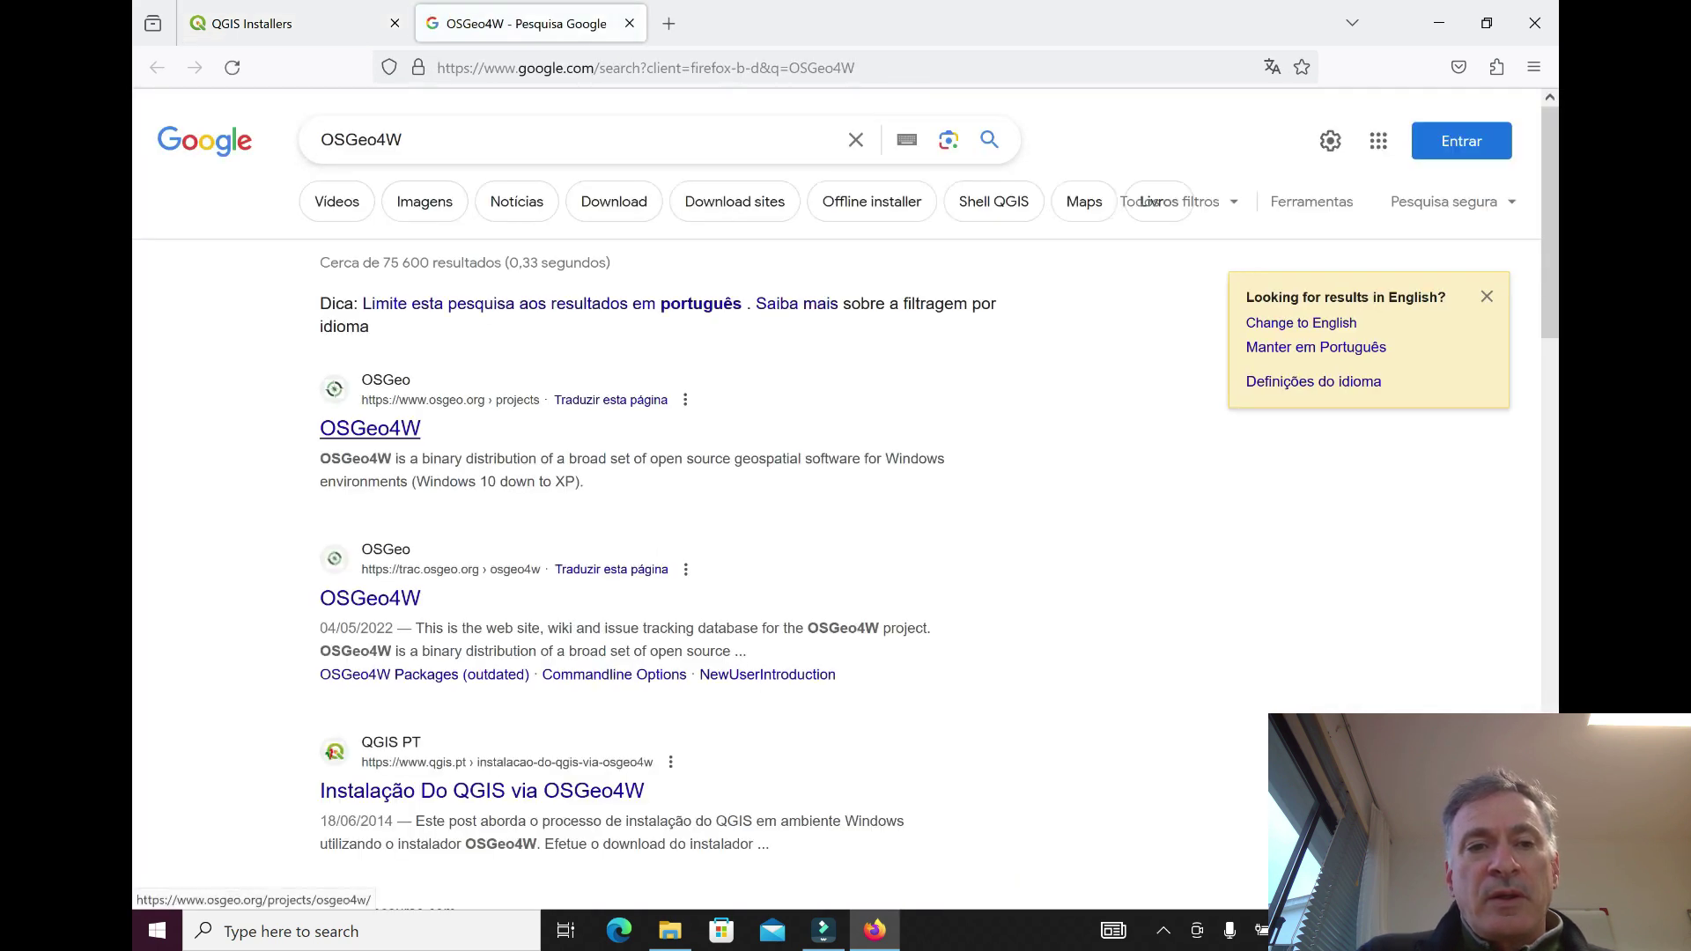
left_click(374, 389)
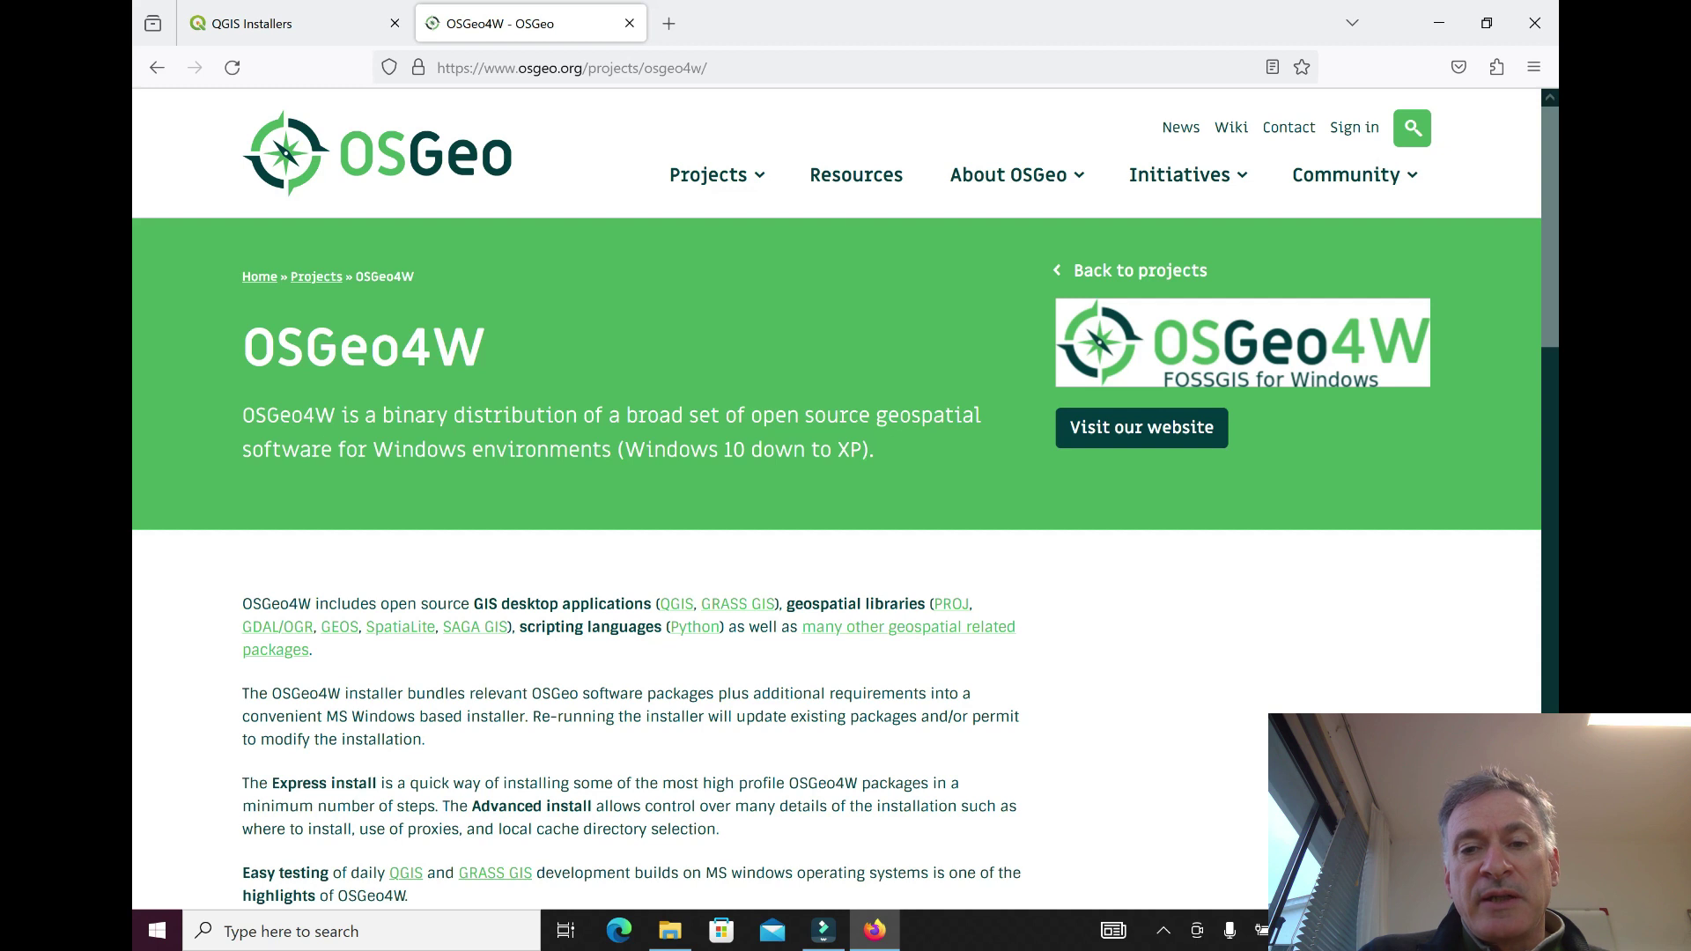
left_click_drag(242, 603, 312, 650)
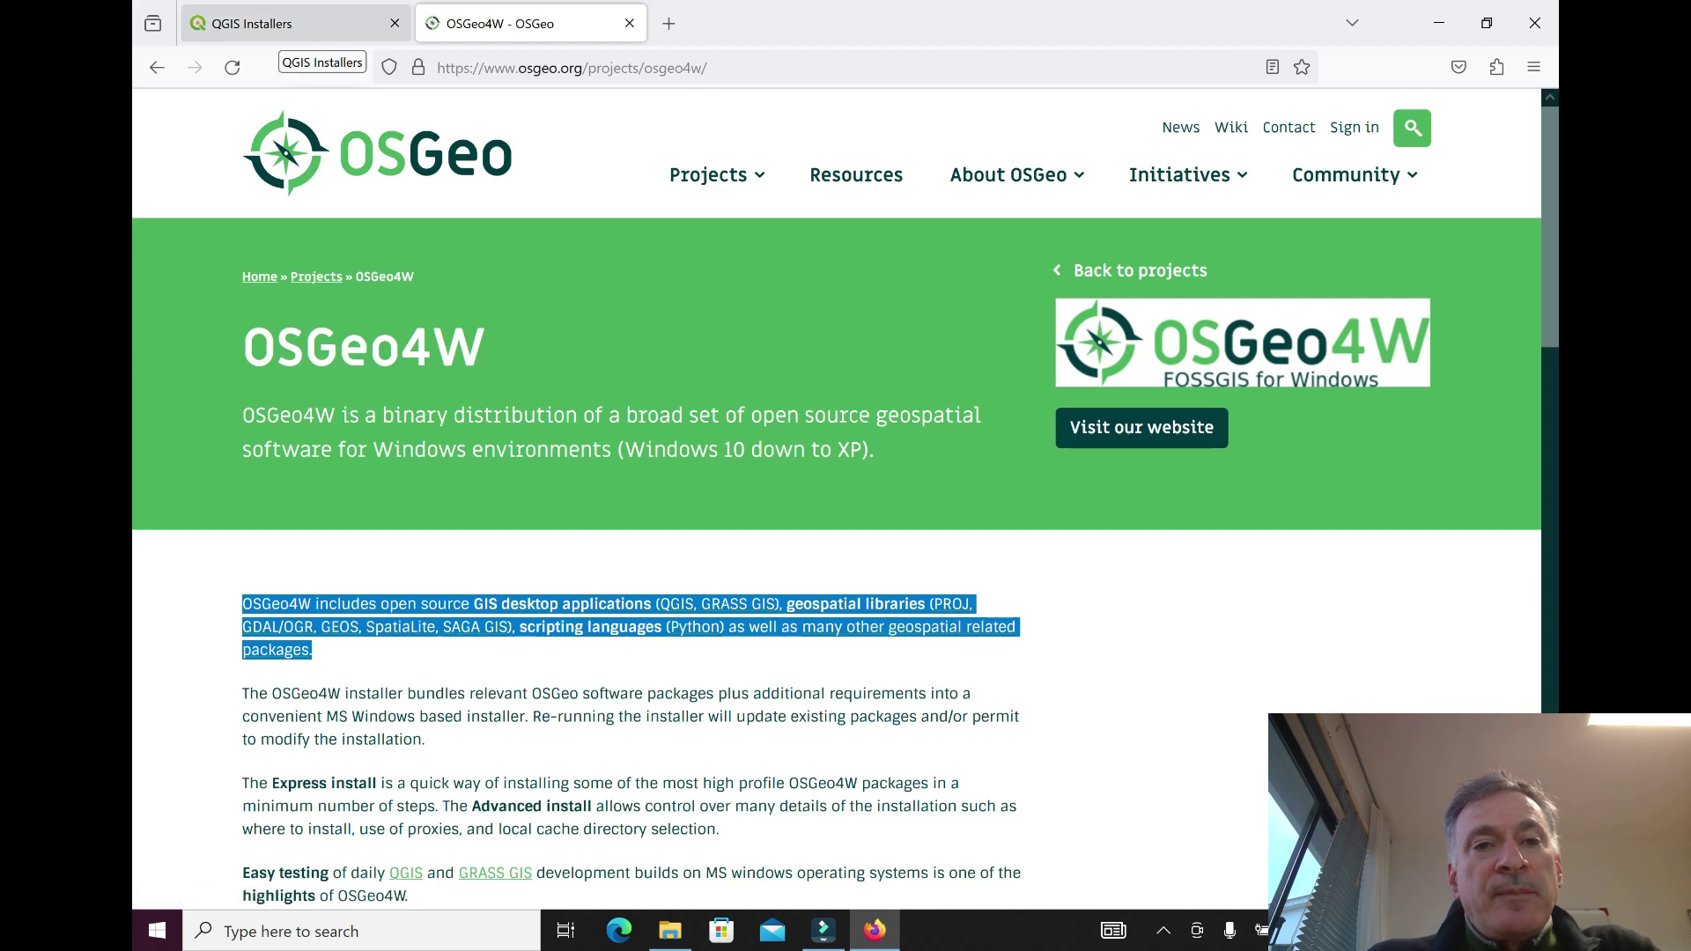
Step: Back on the QGIS Installers tab, download the OSGeo4W installer as osgeo4w-setup(1).exe
left_click(291, 24)
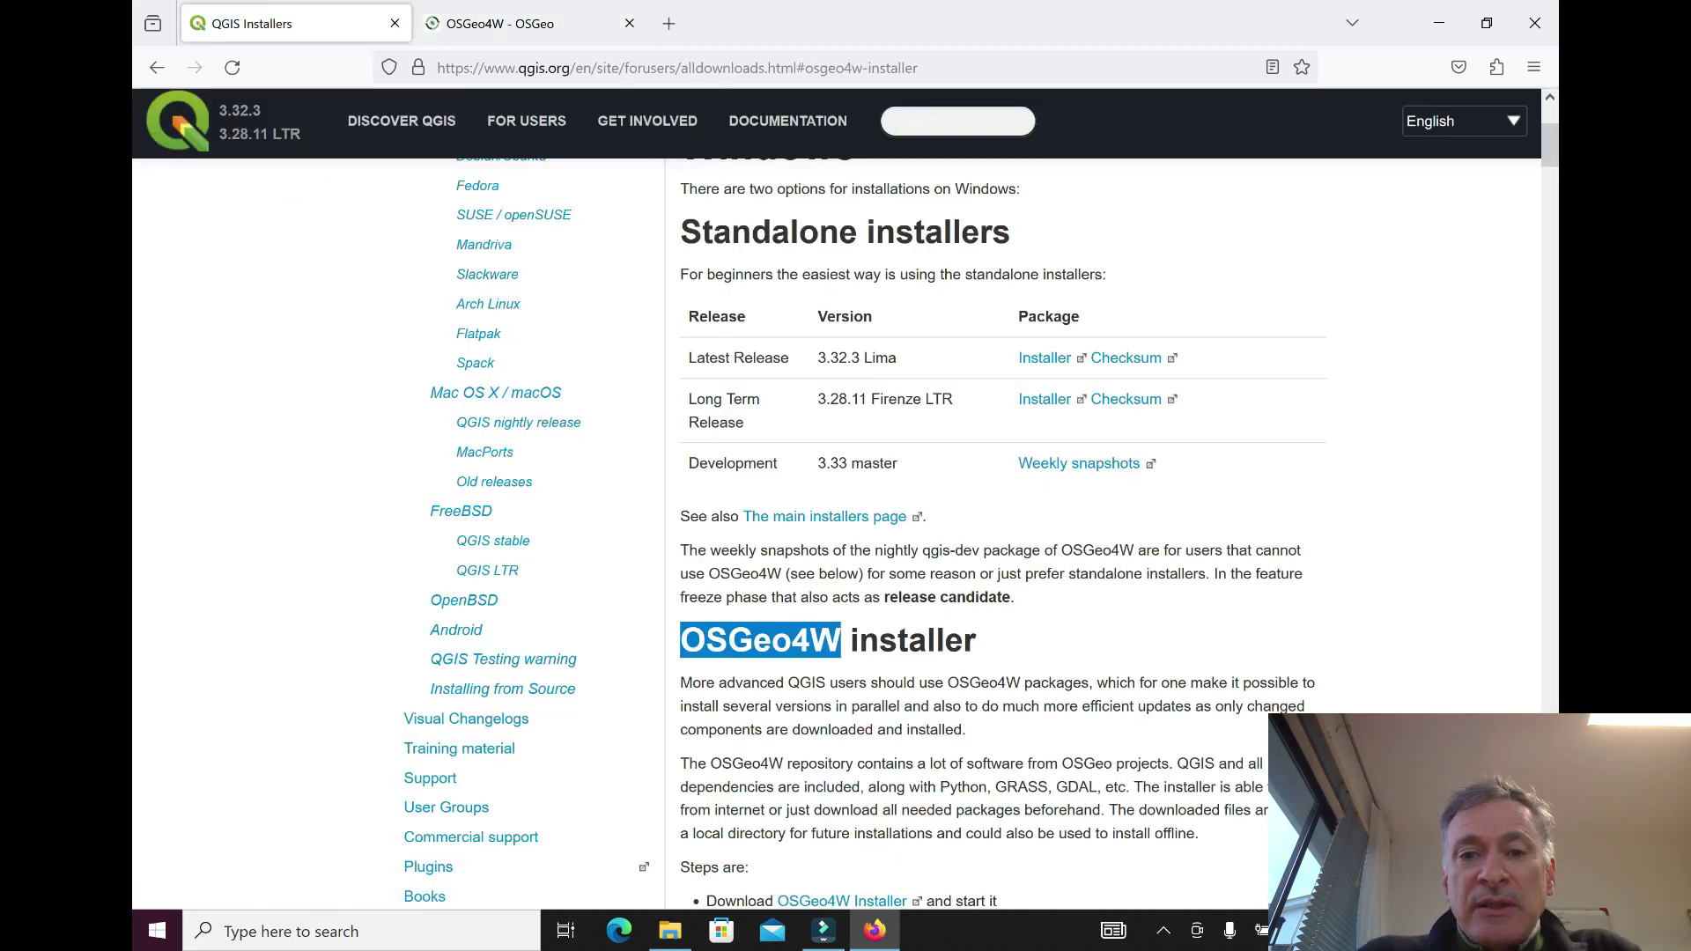
scroll(842, 563, "down", 4)
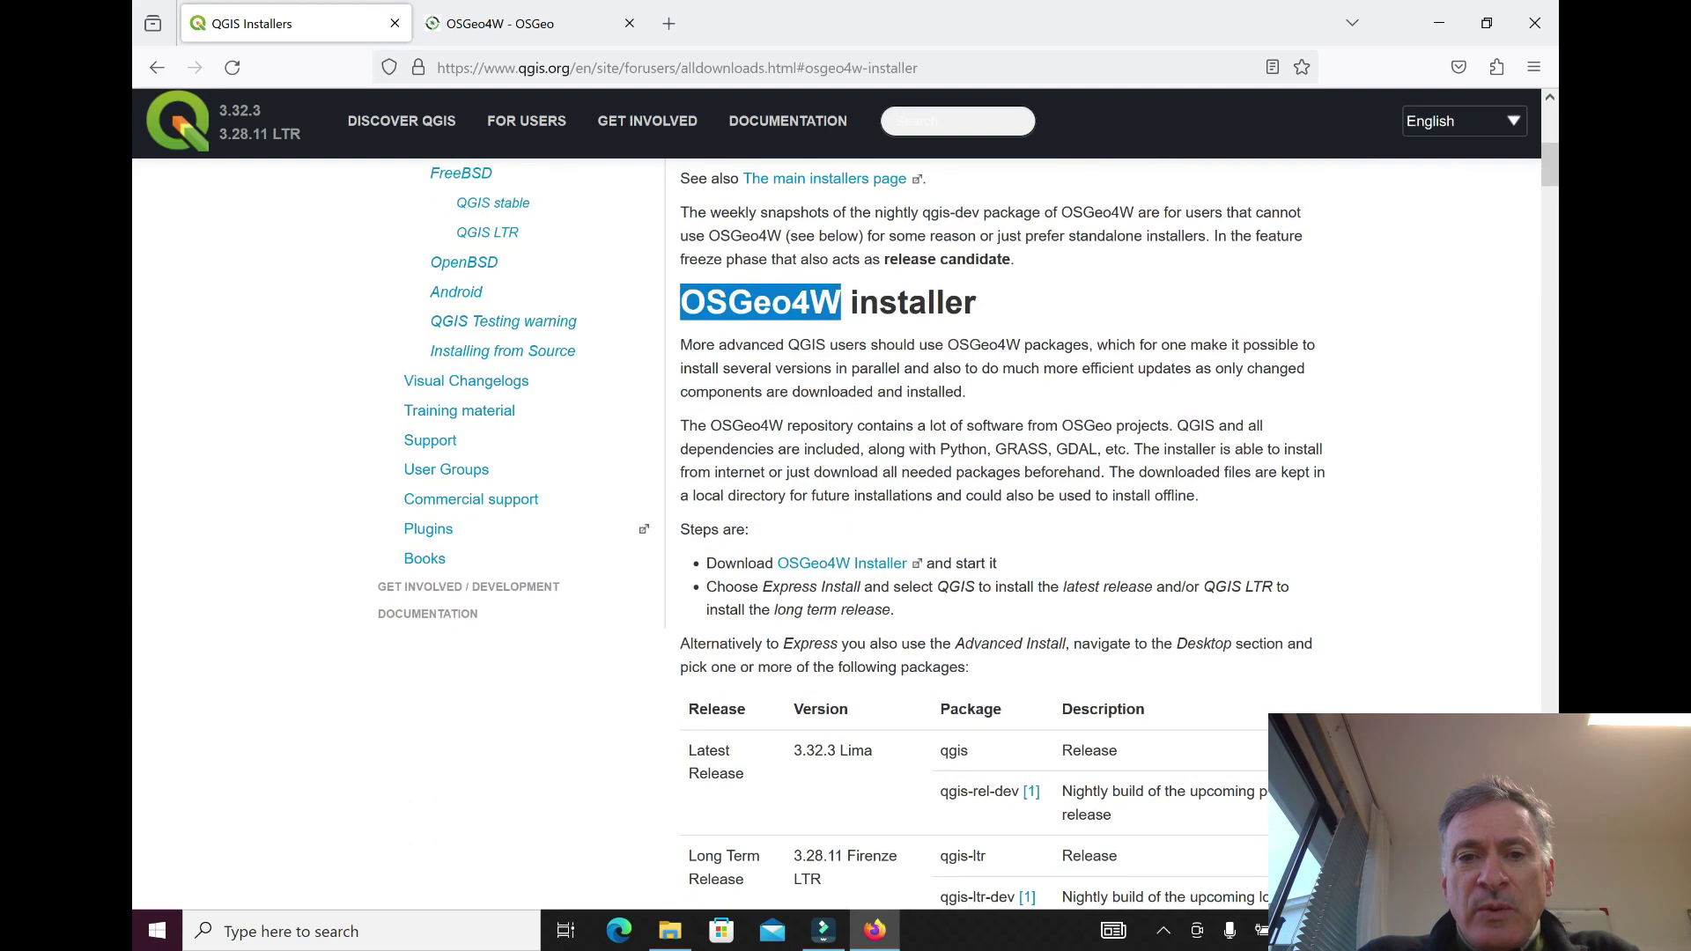
left_click(842, 563)
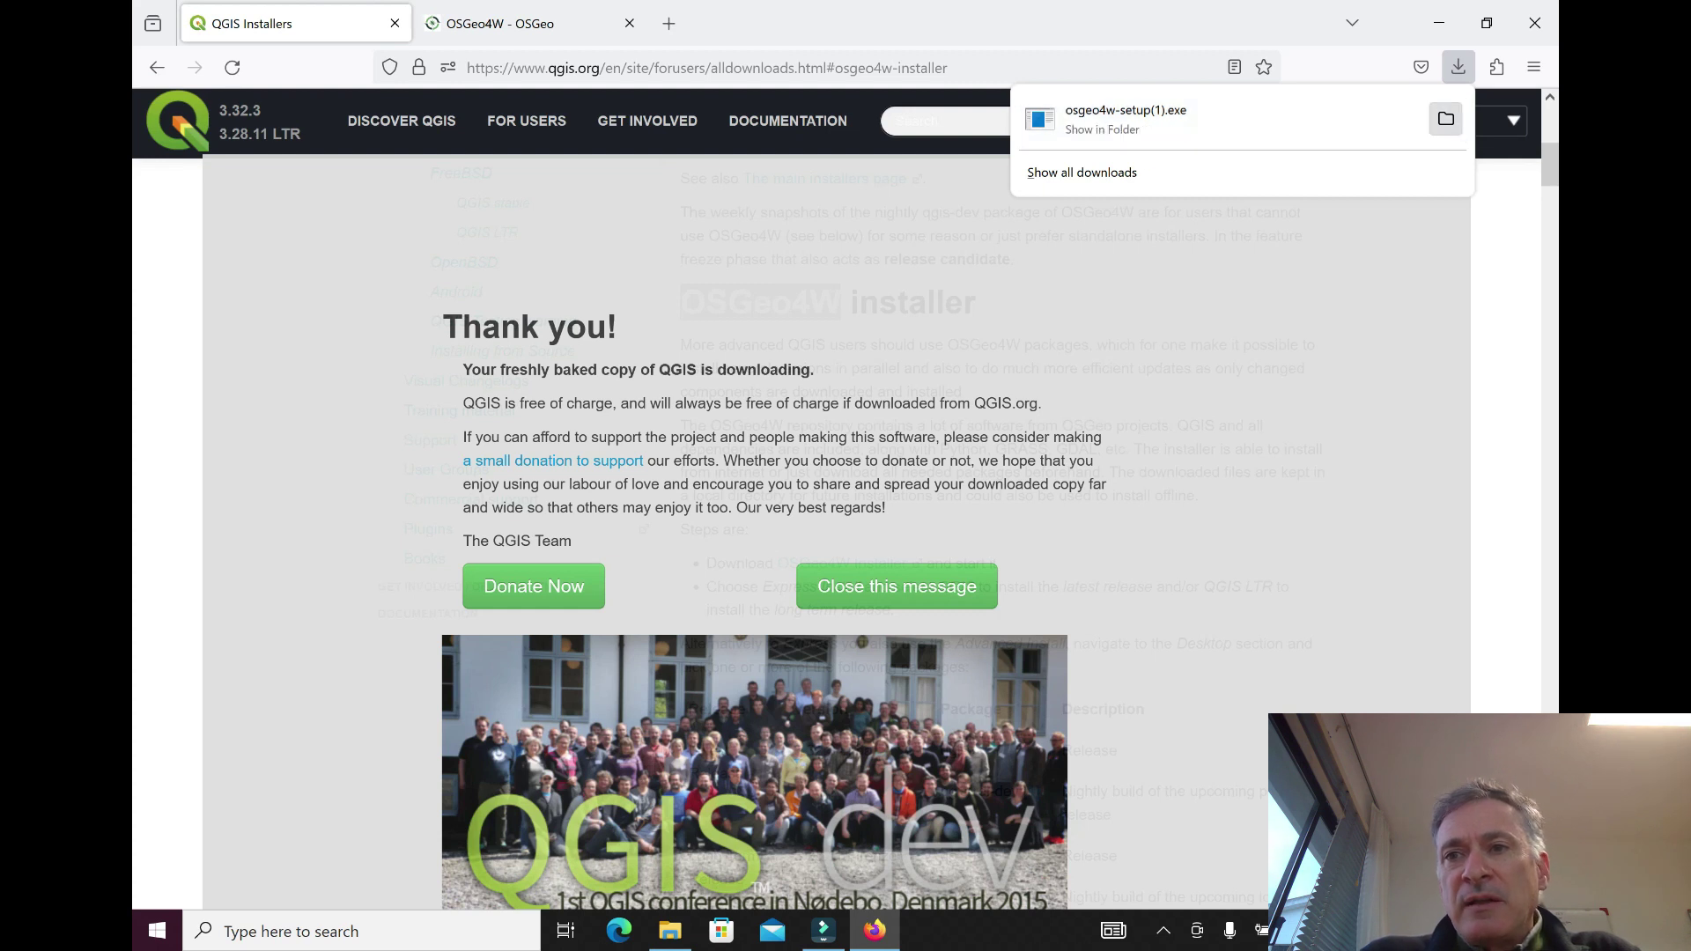
Step: In Downloads, delete osgeo4w-setup(1) and run osgeo4w-setup as administrator
left_click(1446, 118)
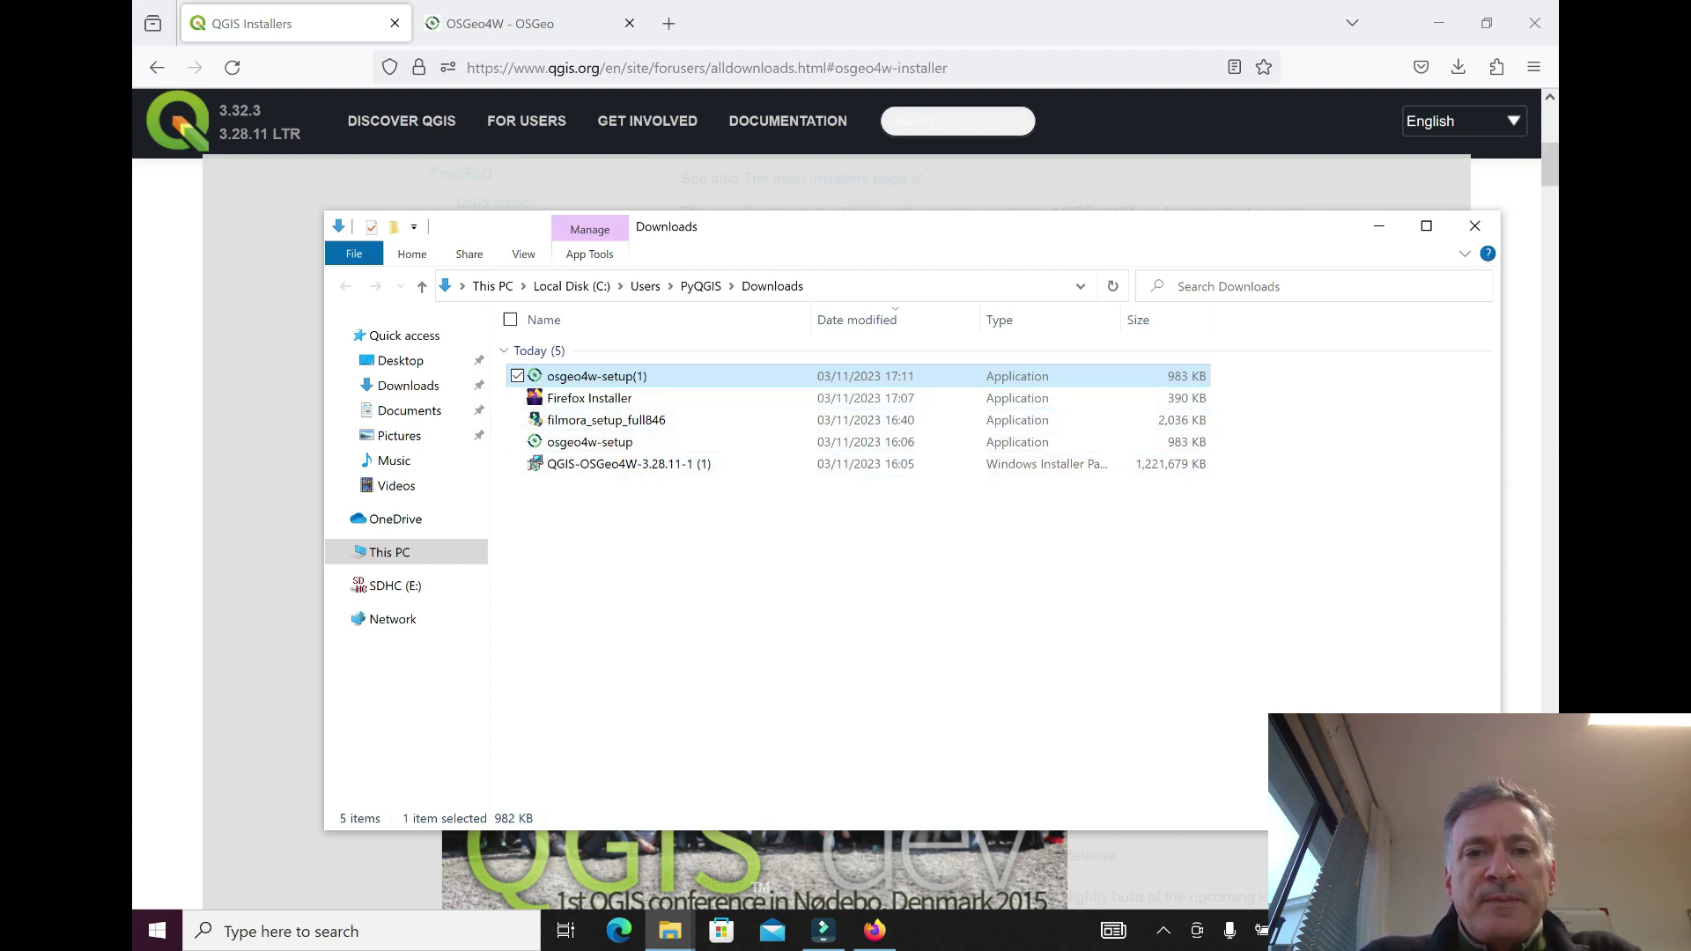
right_click(608, 376)
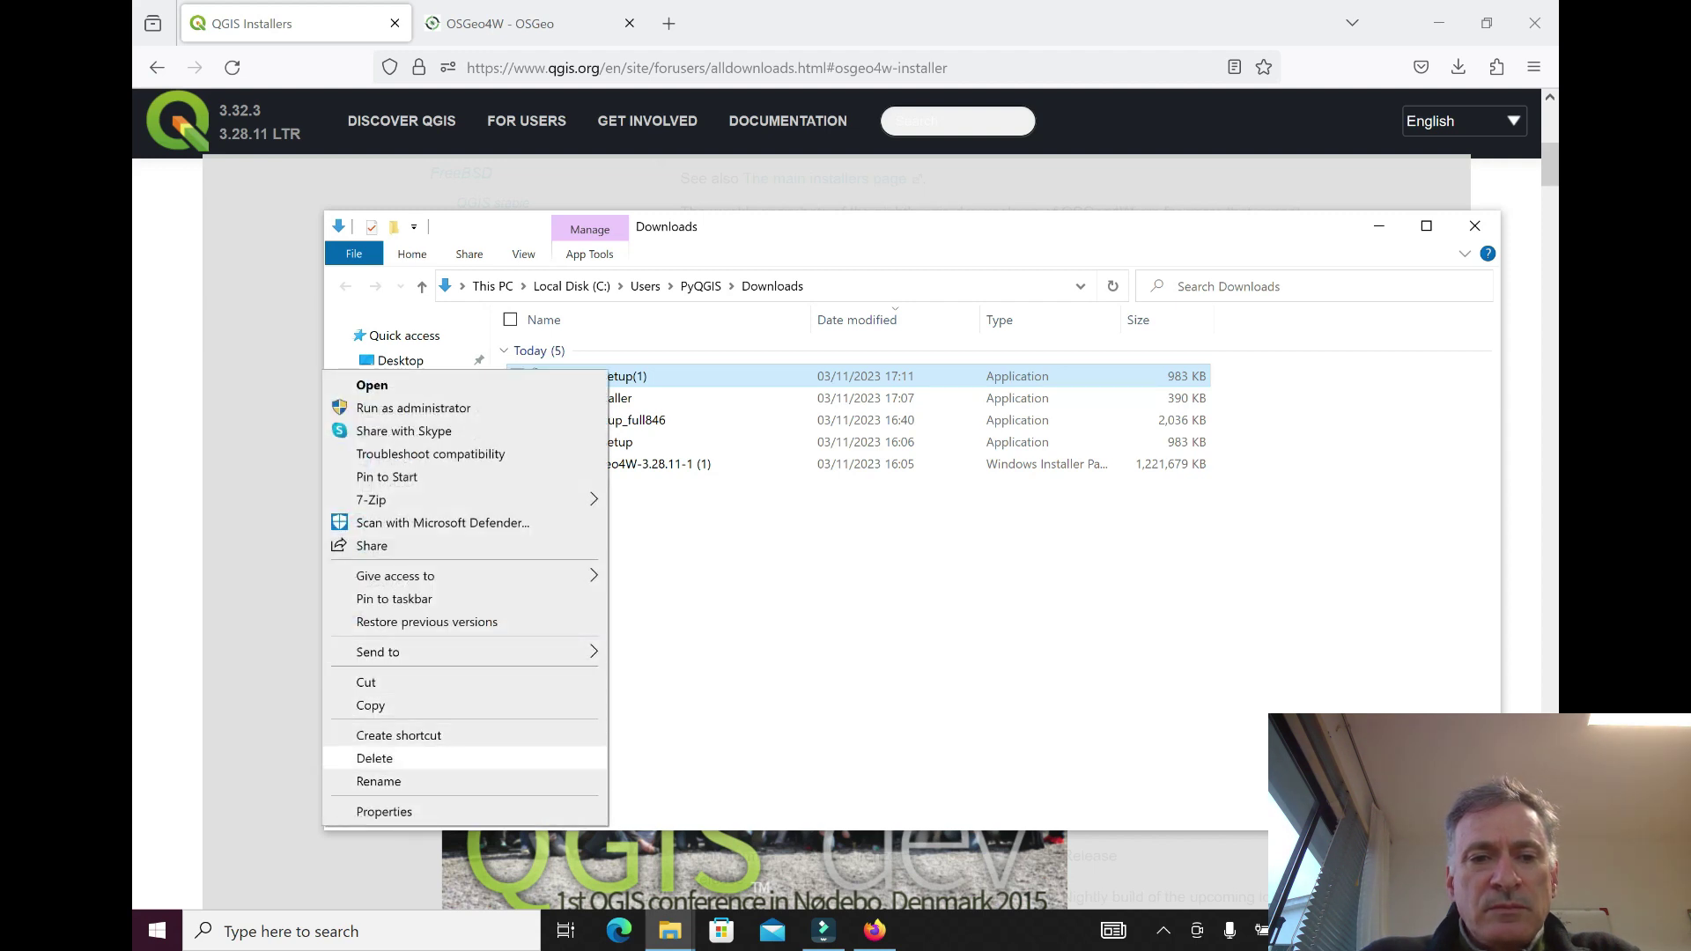
left_click(378, 759)
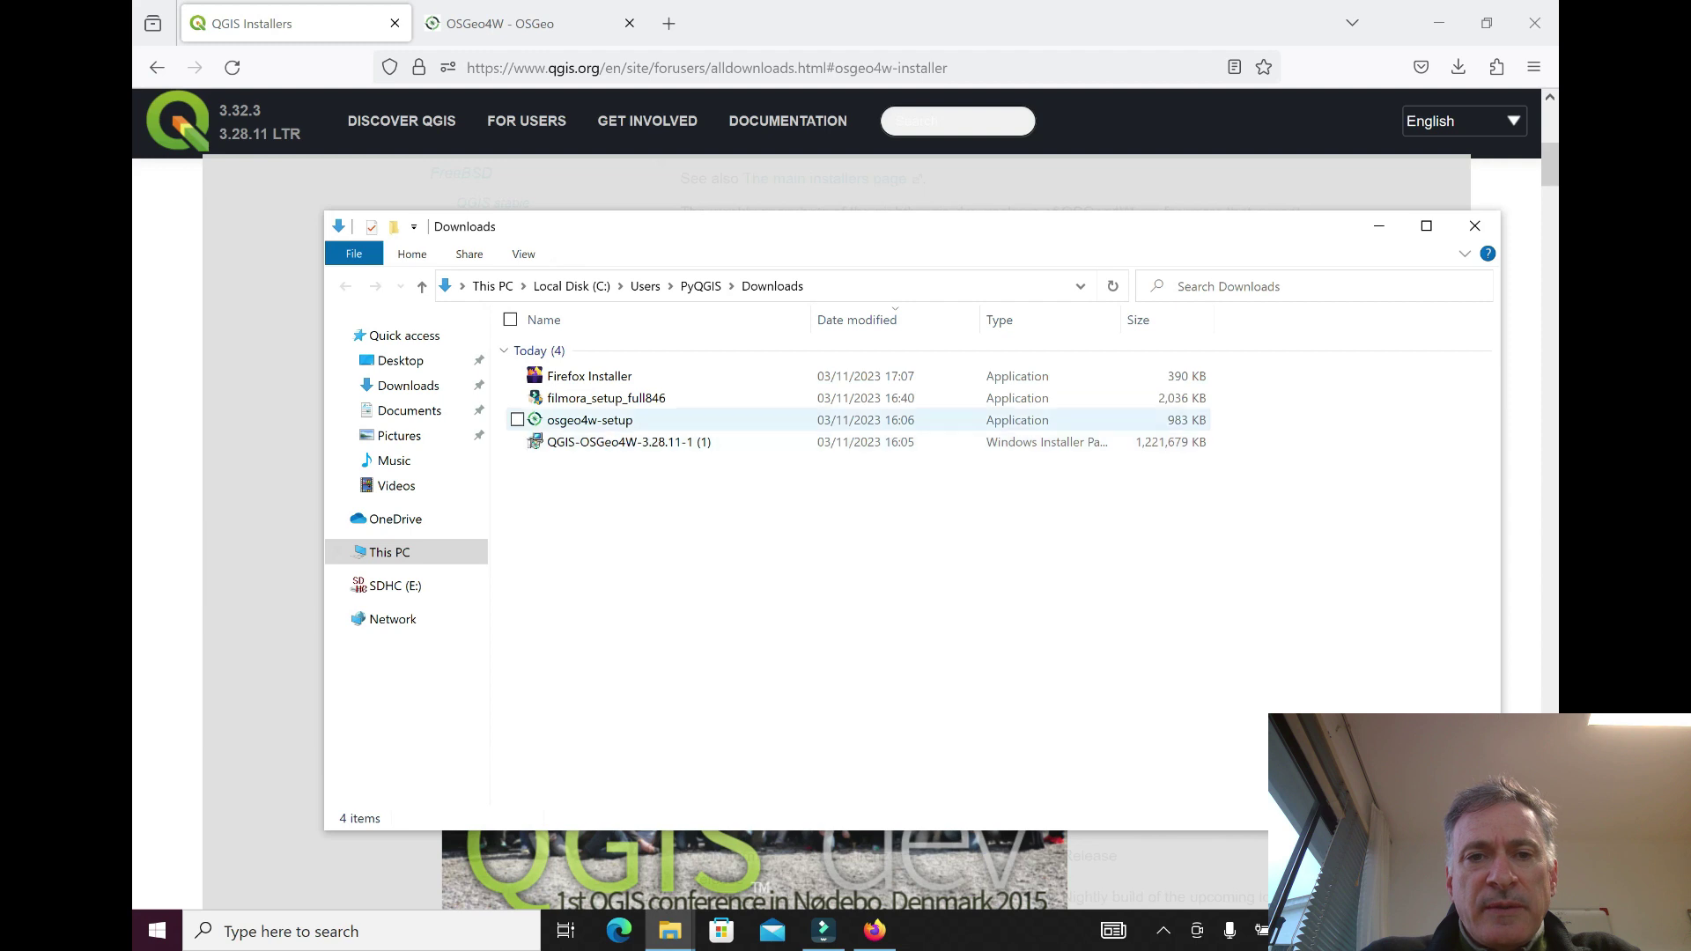
right_click(596, 420)
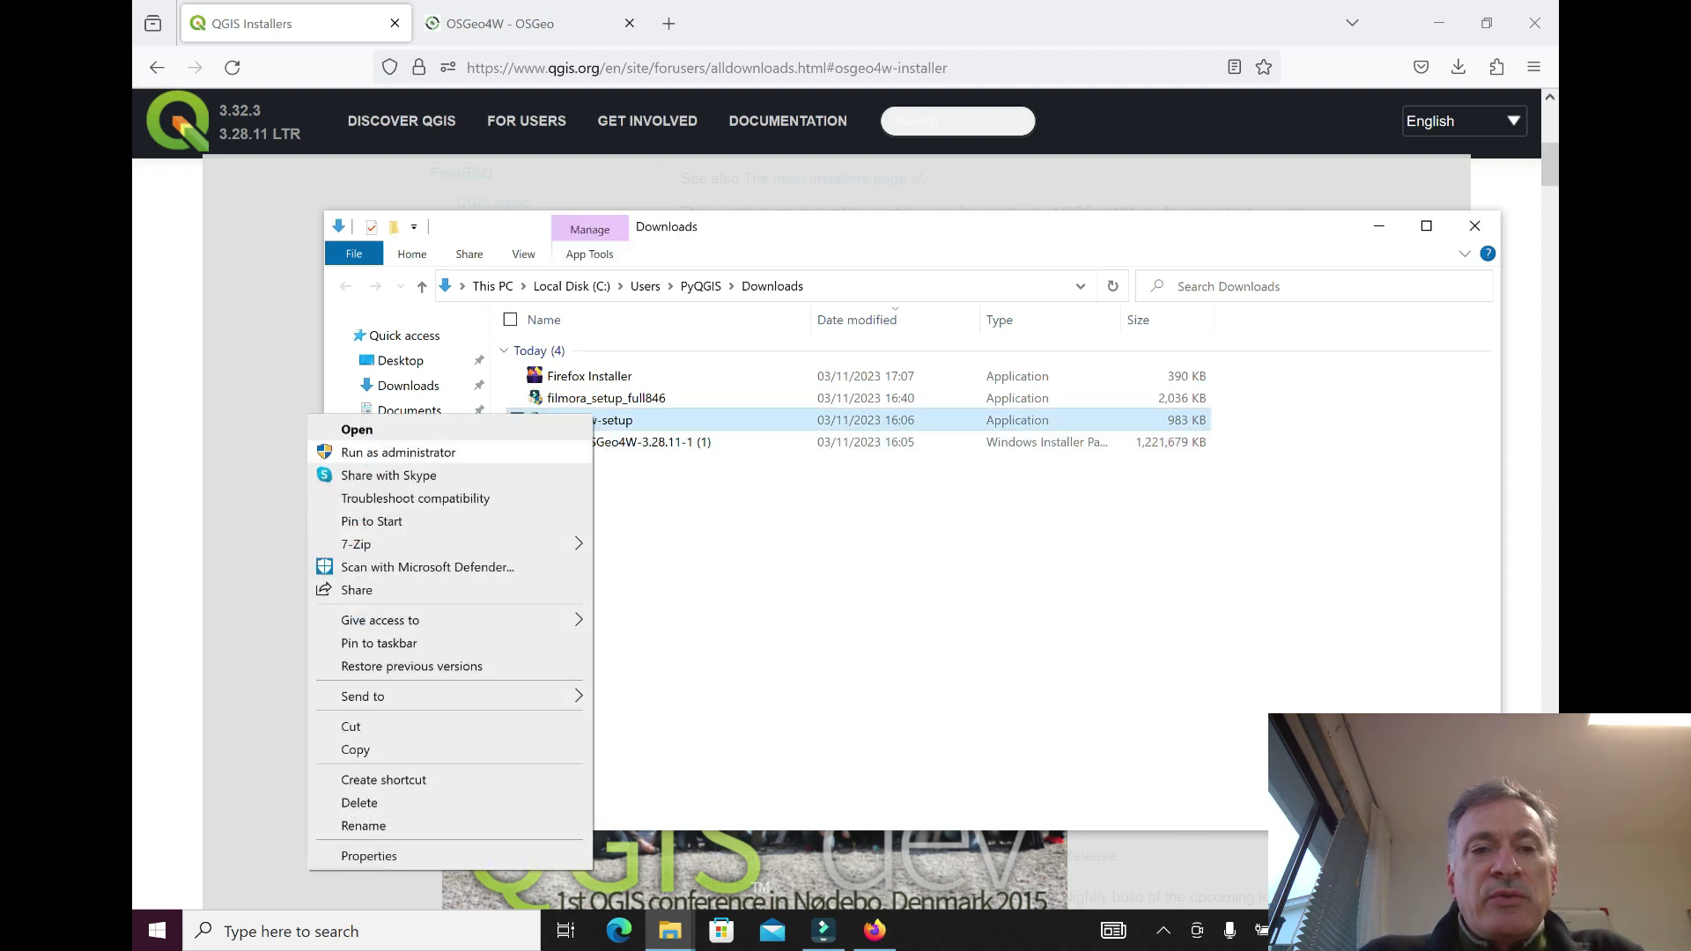
left_click(398, 452)
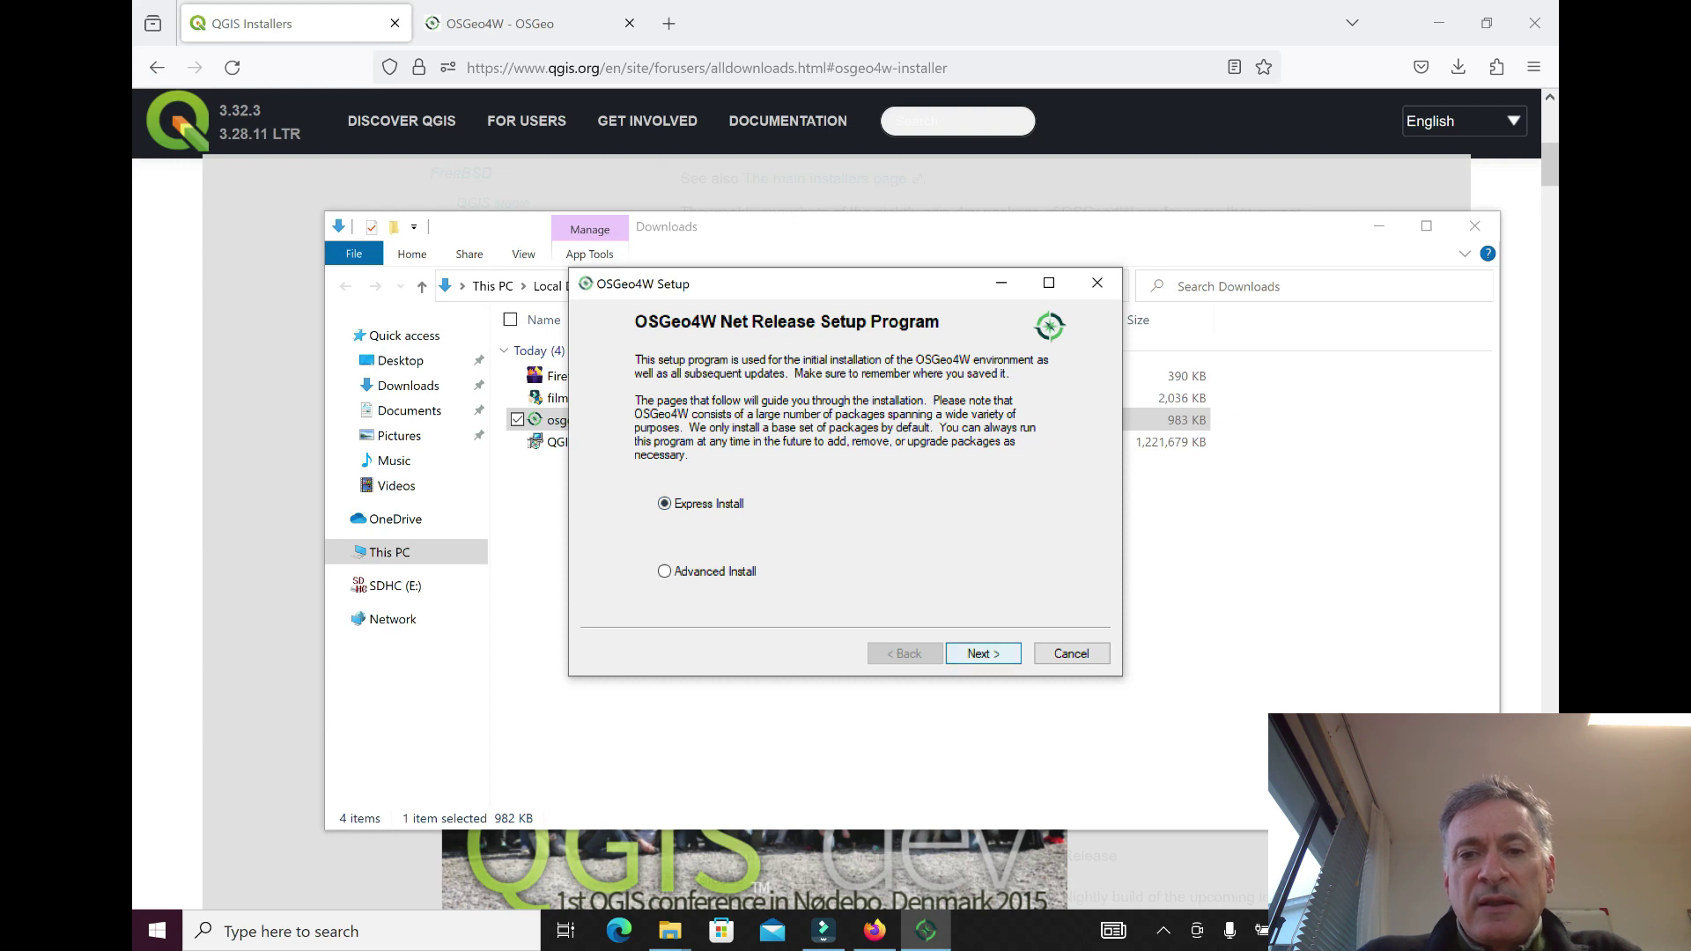
Step: Continue with Express Install using the norbit.de download site
left_click(984, 653)
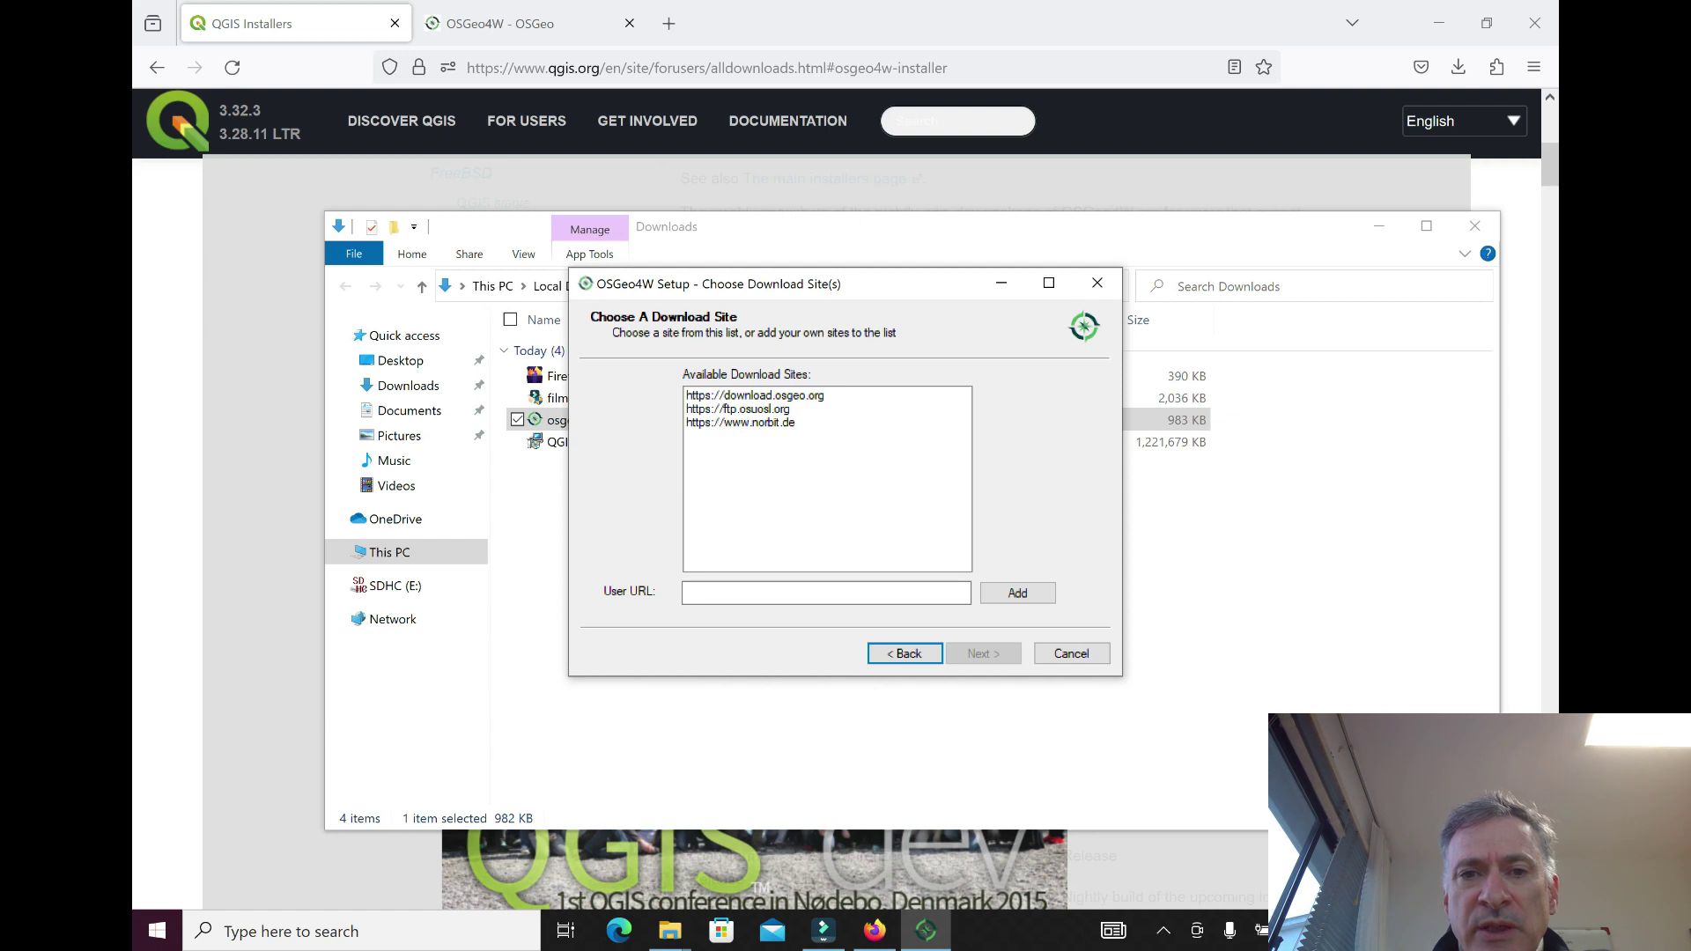
left_click(740, 422)
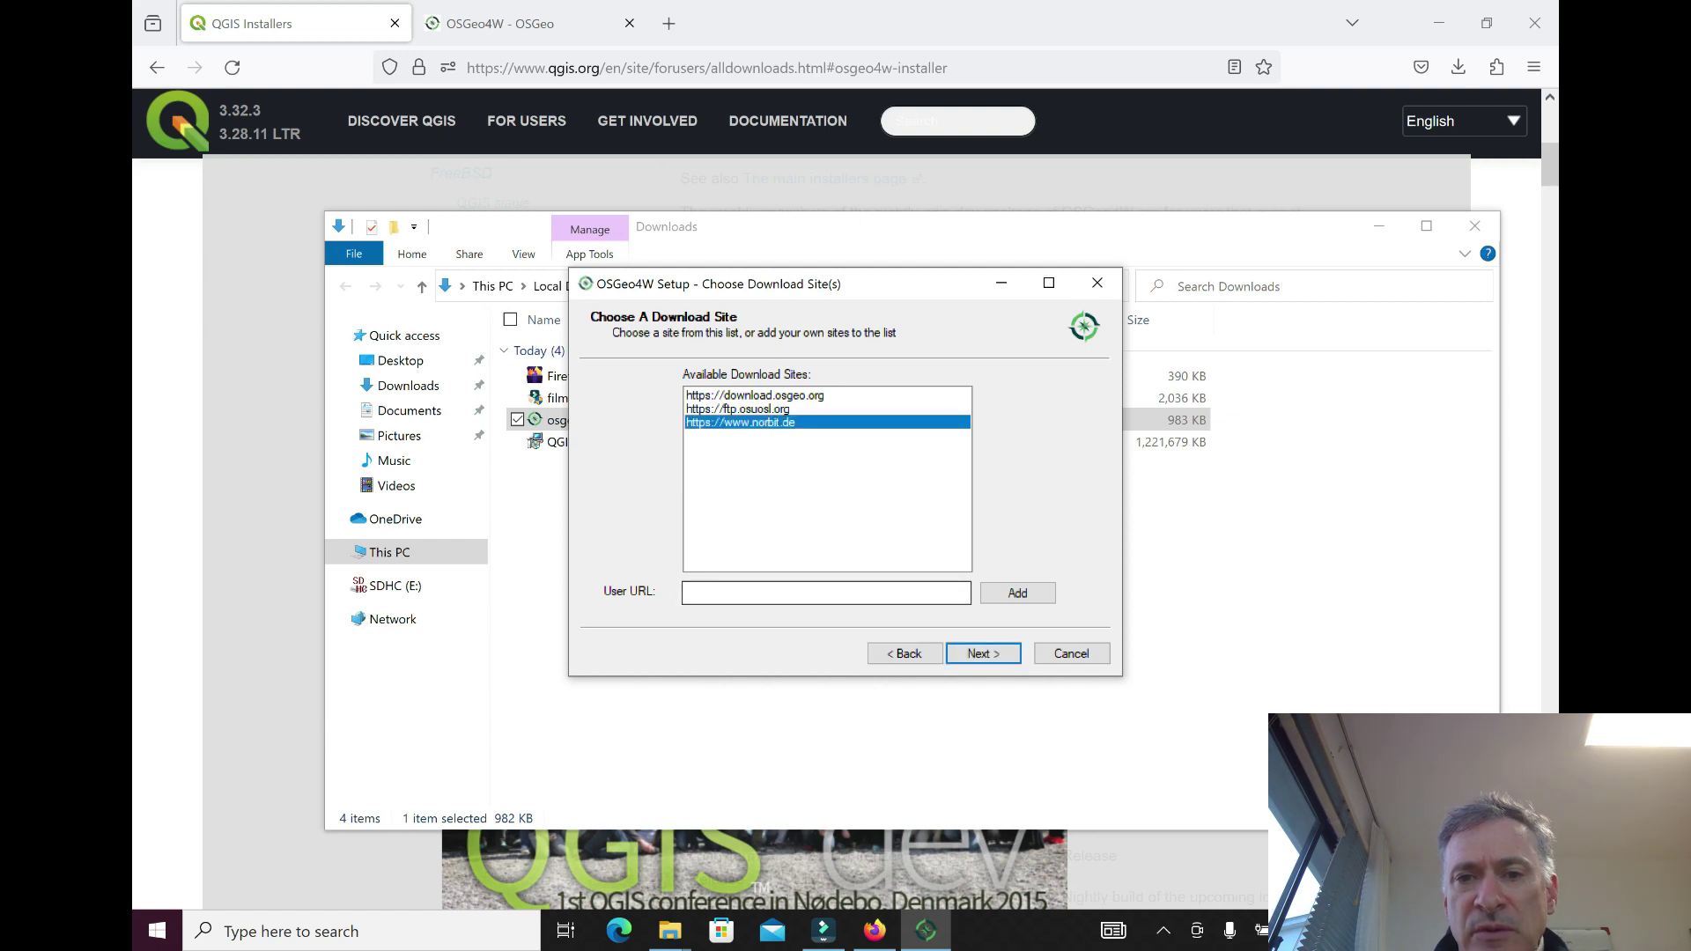
key("Return")
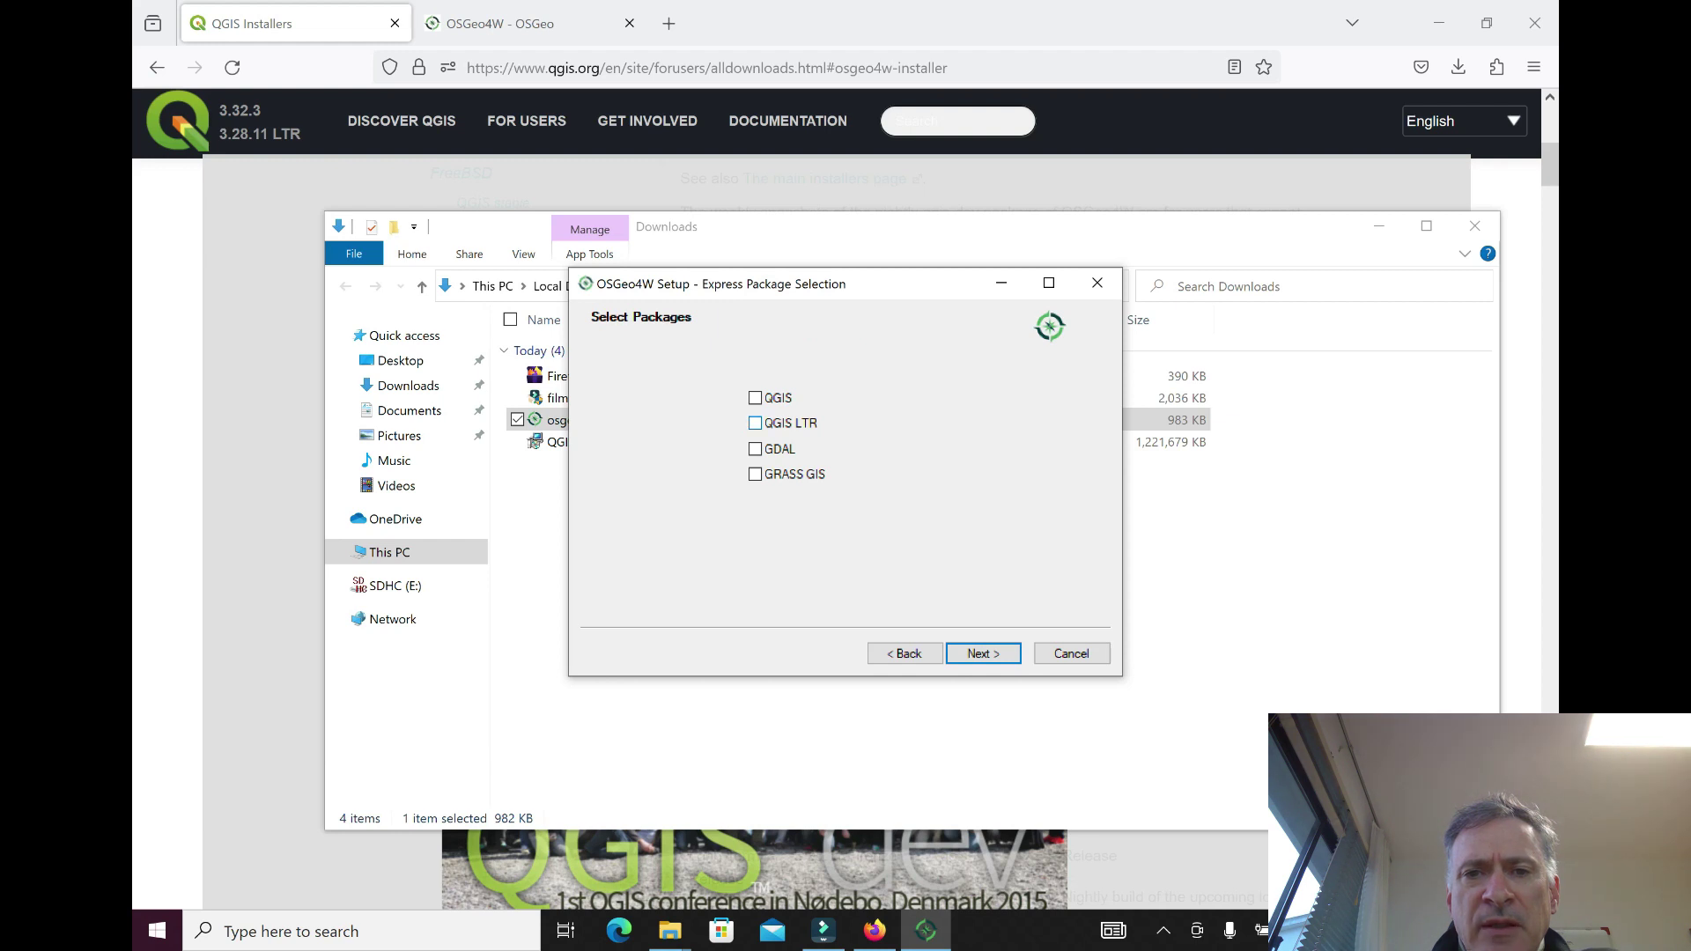
Step: Select QGIS LTR and GDAL for installation and accept the required dependencies
left_click(754, 423)
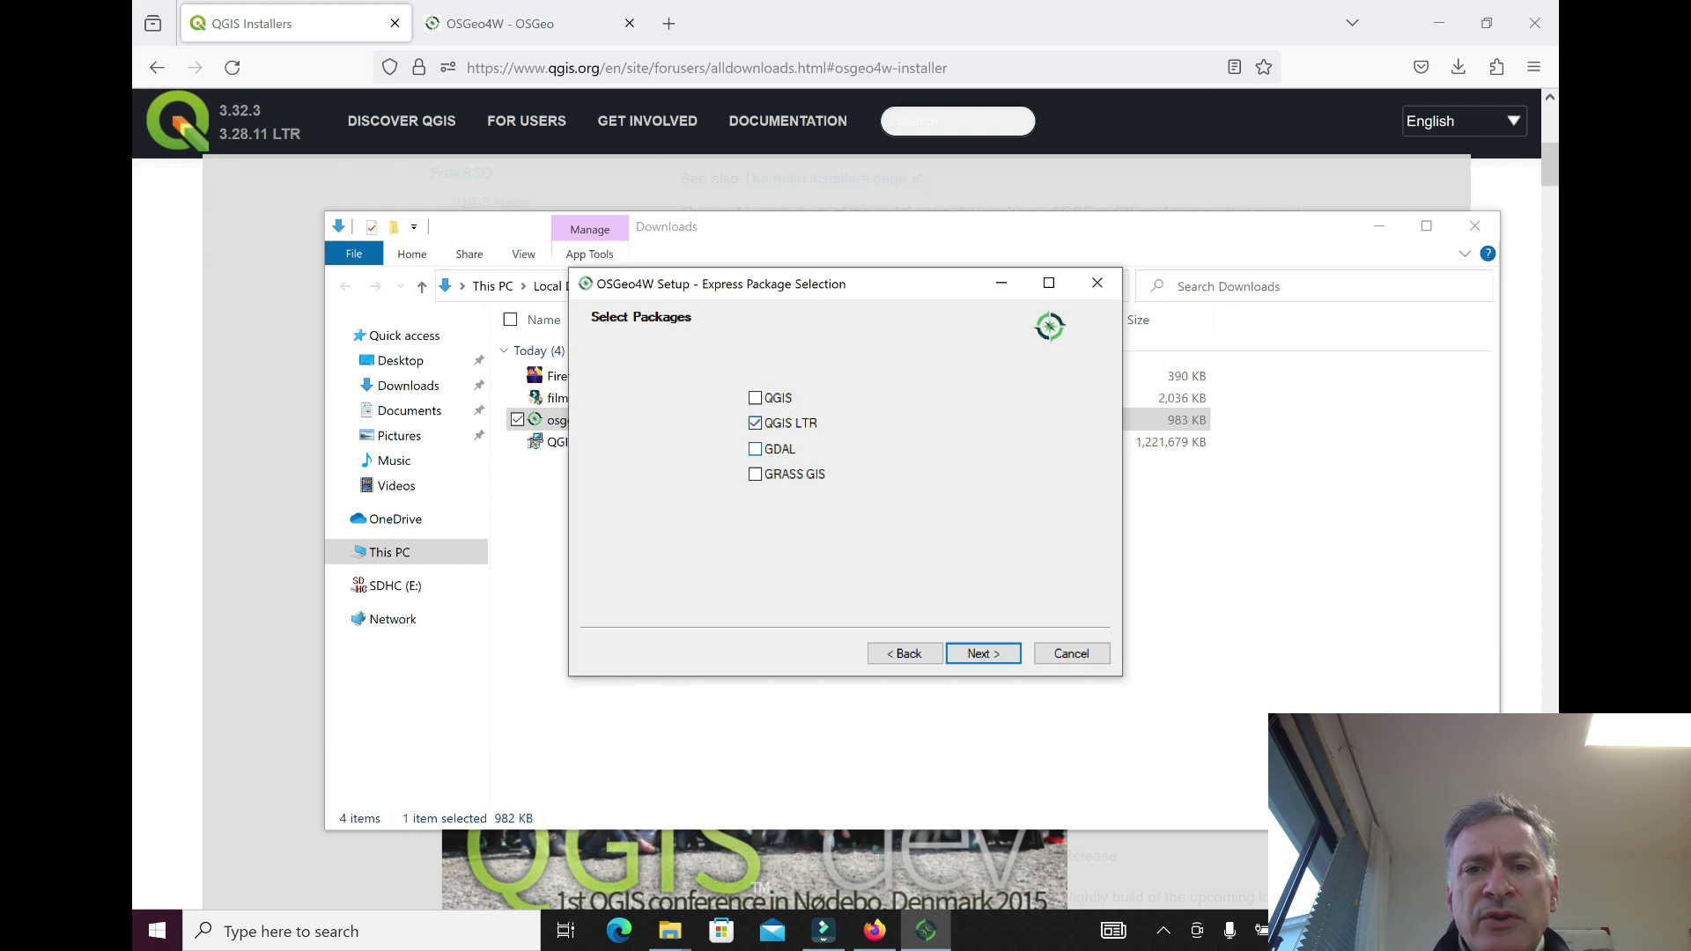
left_click(755, 449)
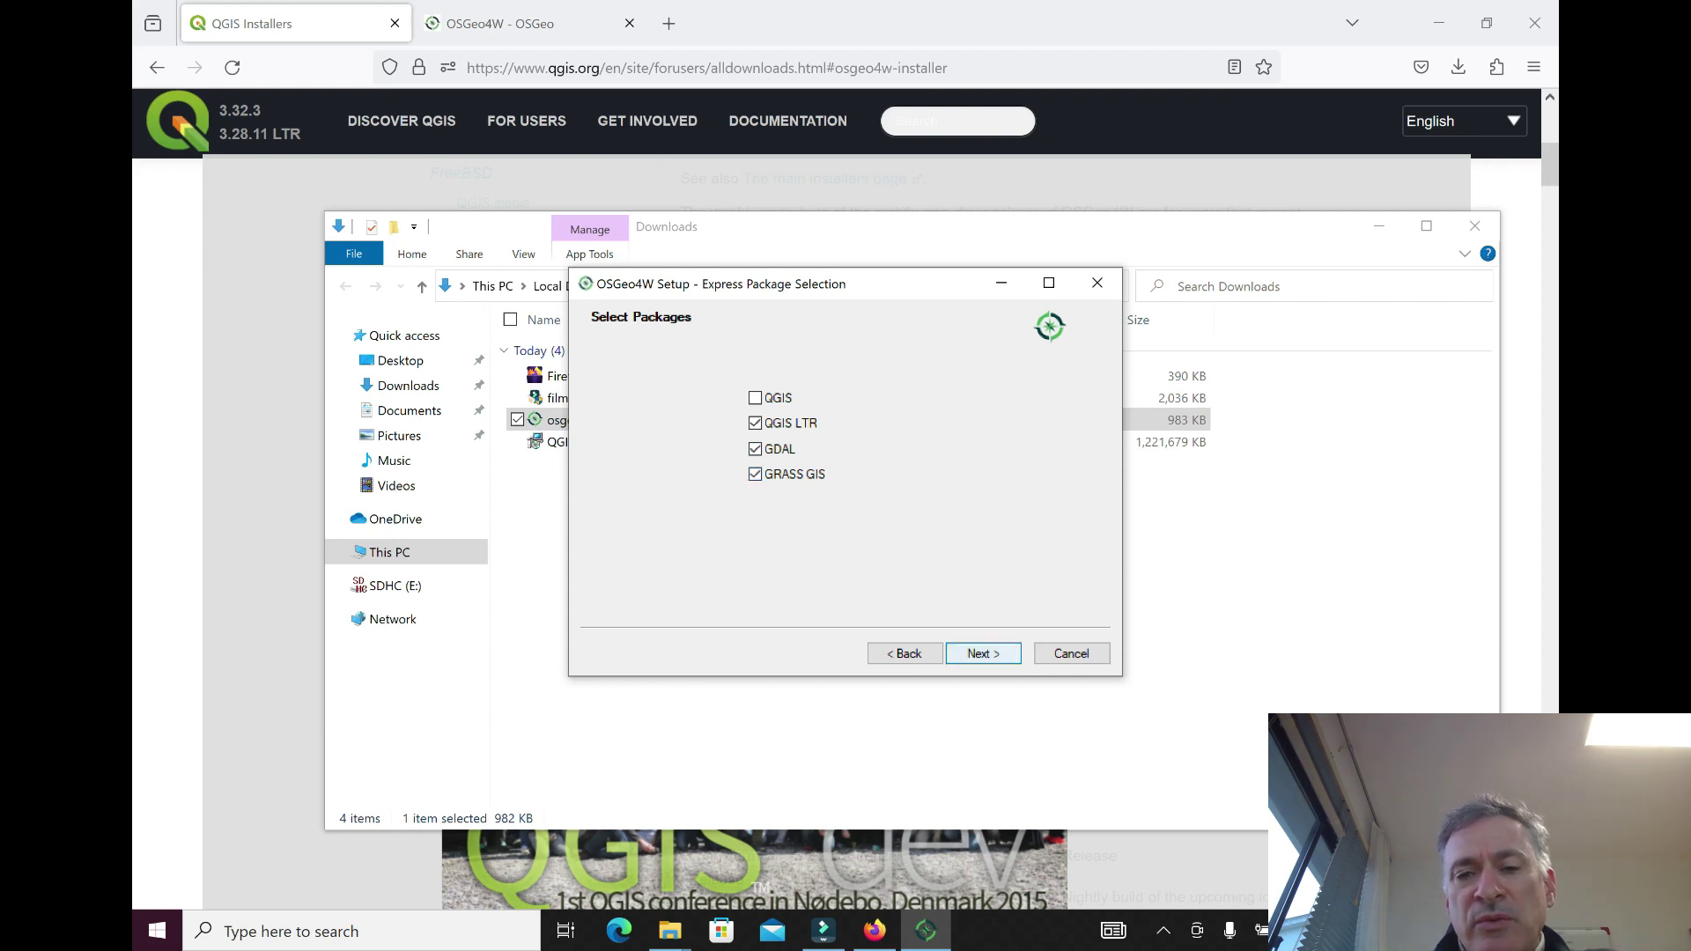
key("Return")
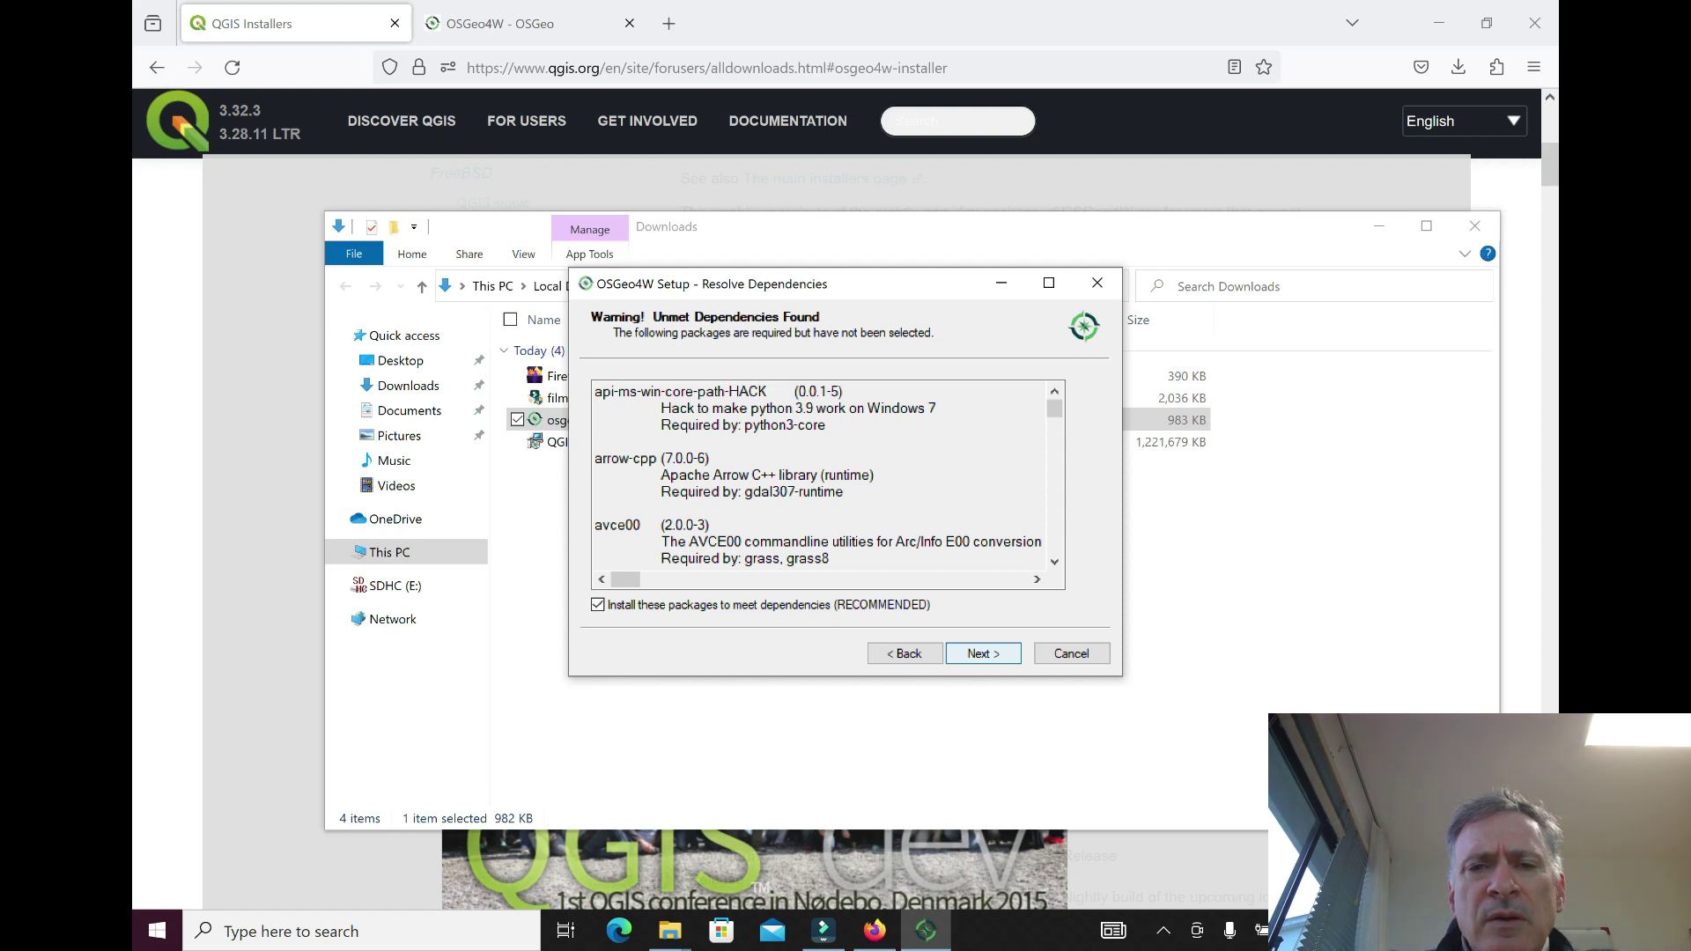
key("Return")
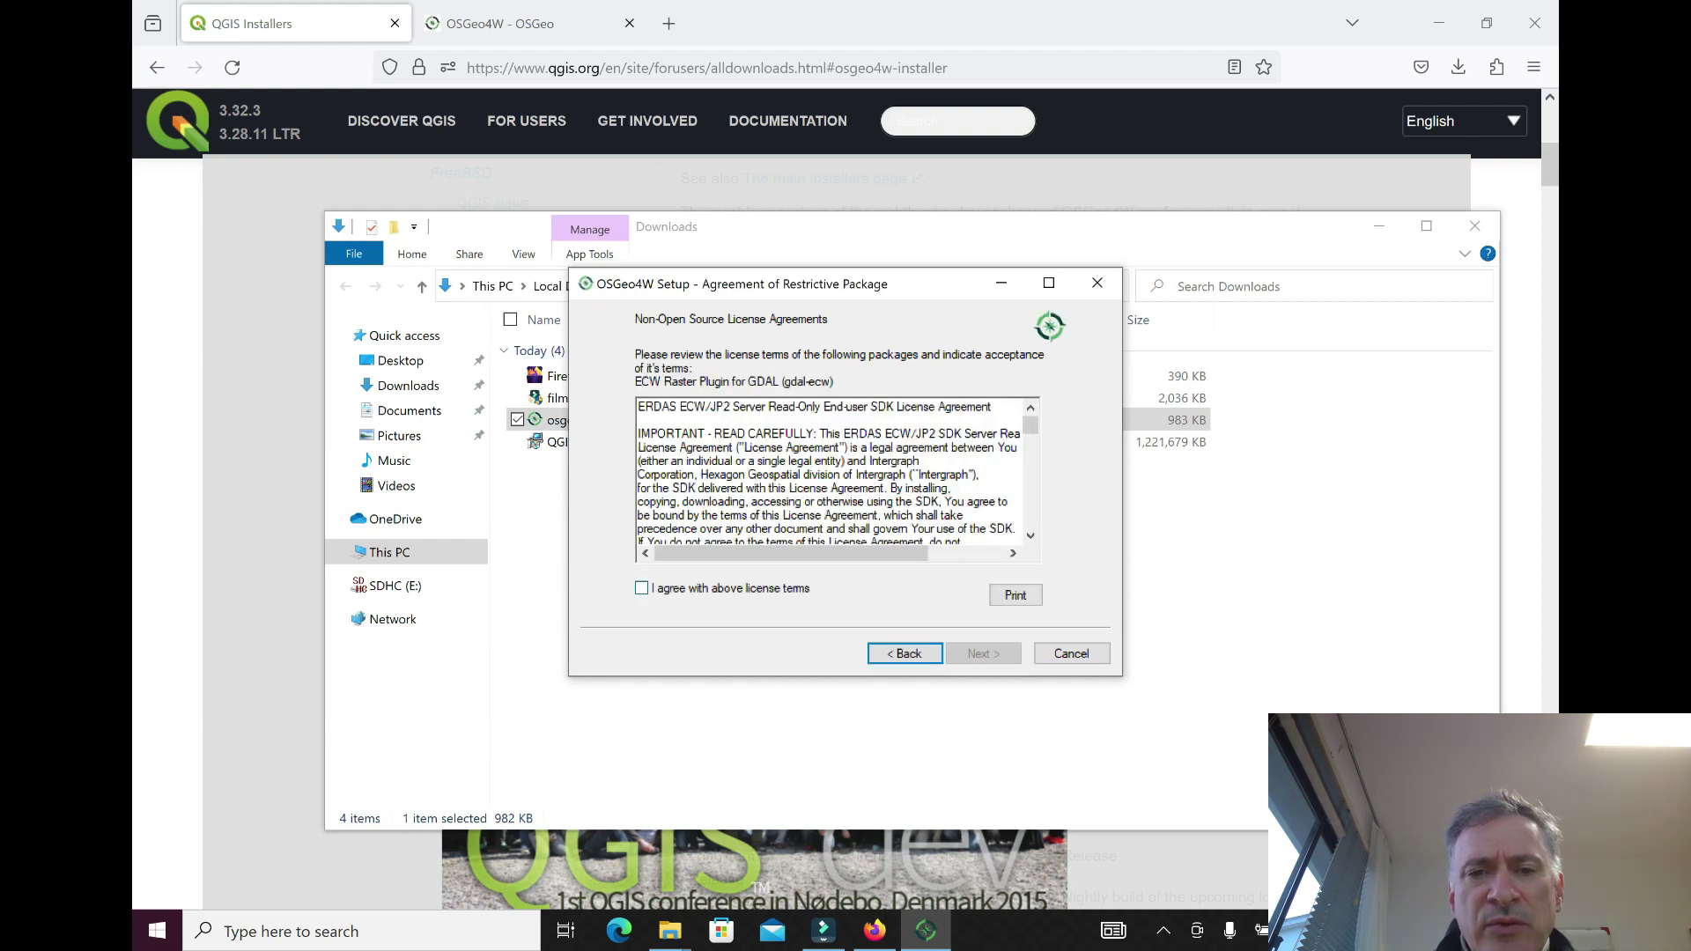
Step: Agree to the ECW, MrSID, HDF5, Oracle Instant Client and SZIP licences and start the download
left_click(641, 589)
left_click(983, 653)
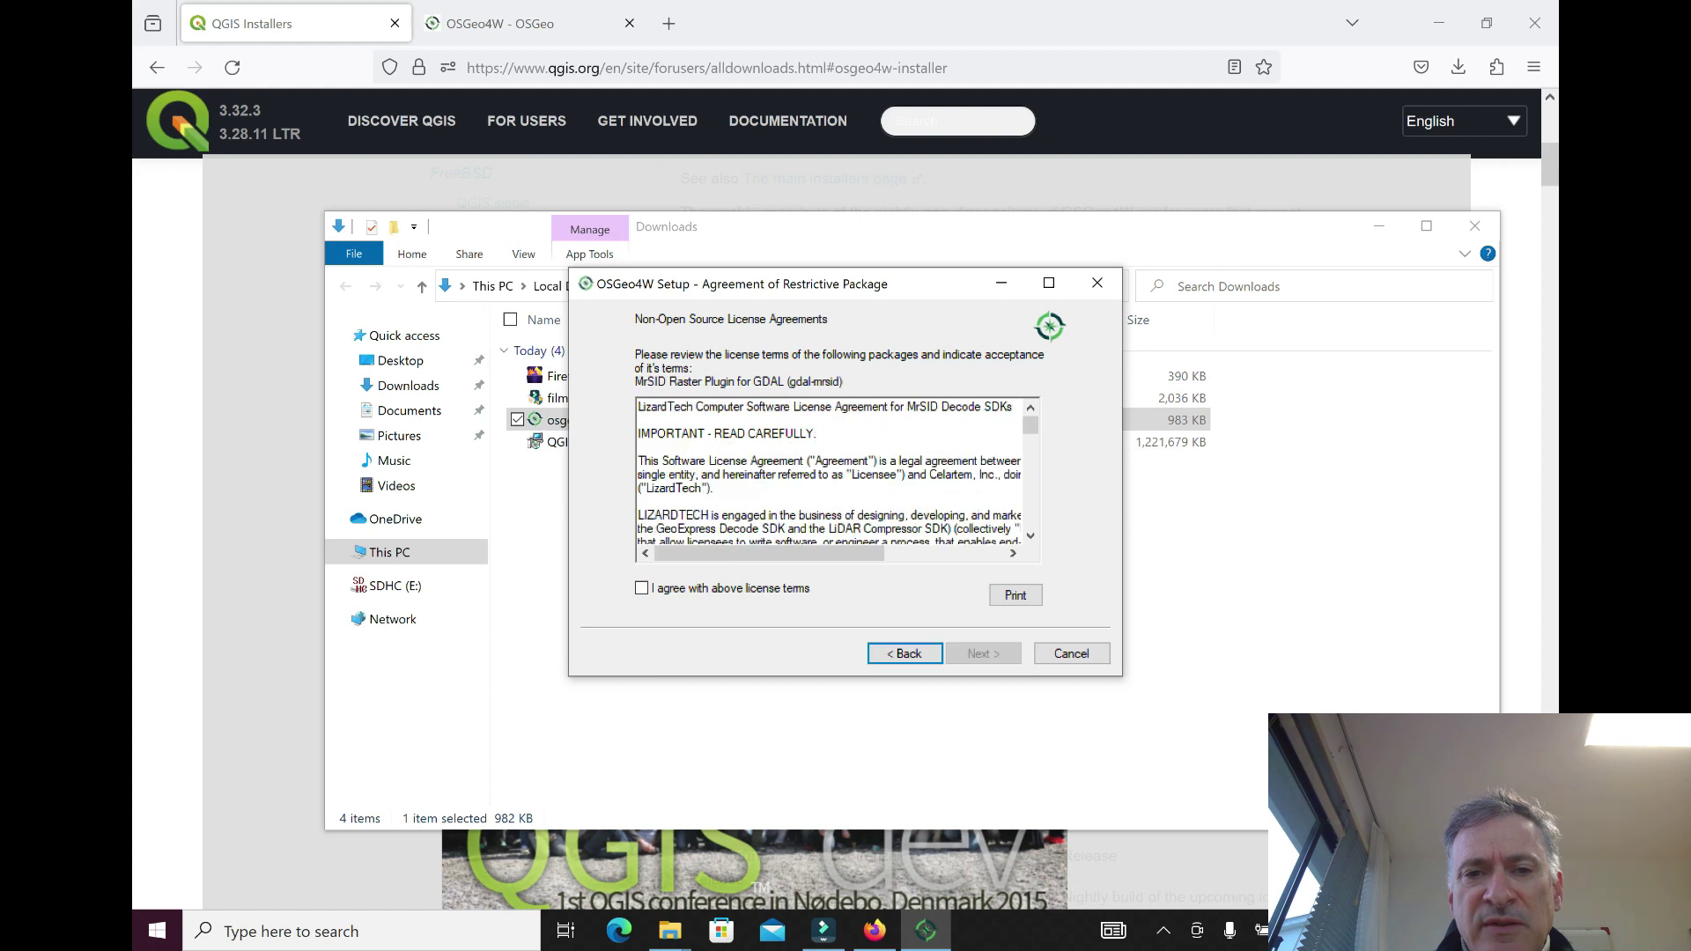
left_click(642, 588)
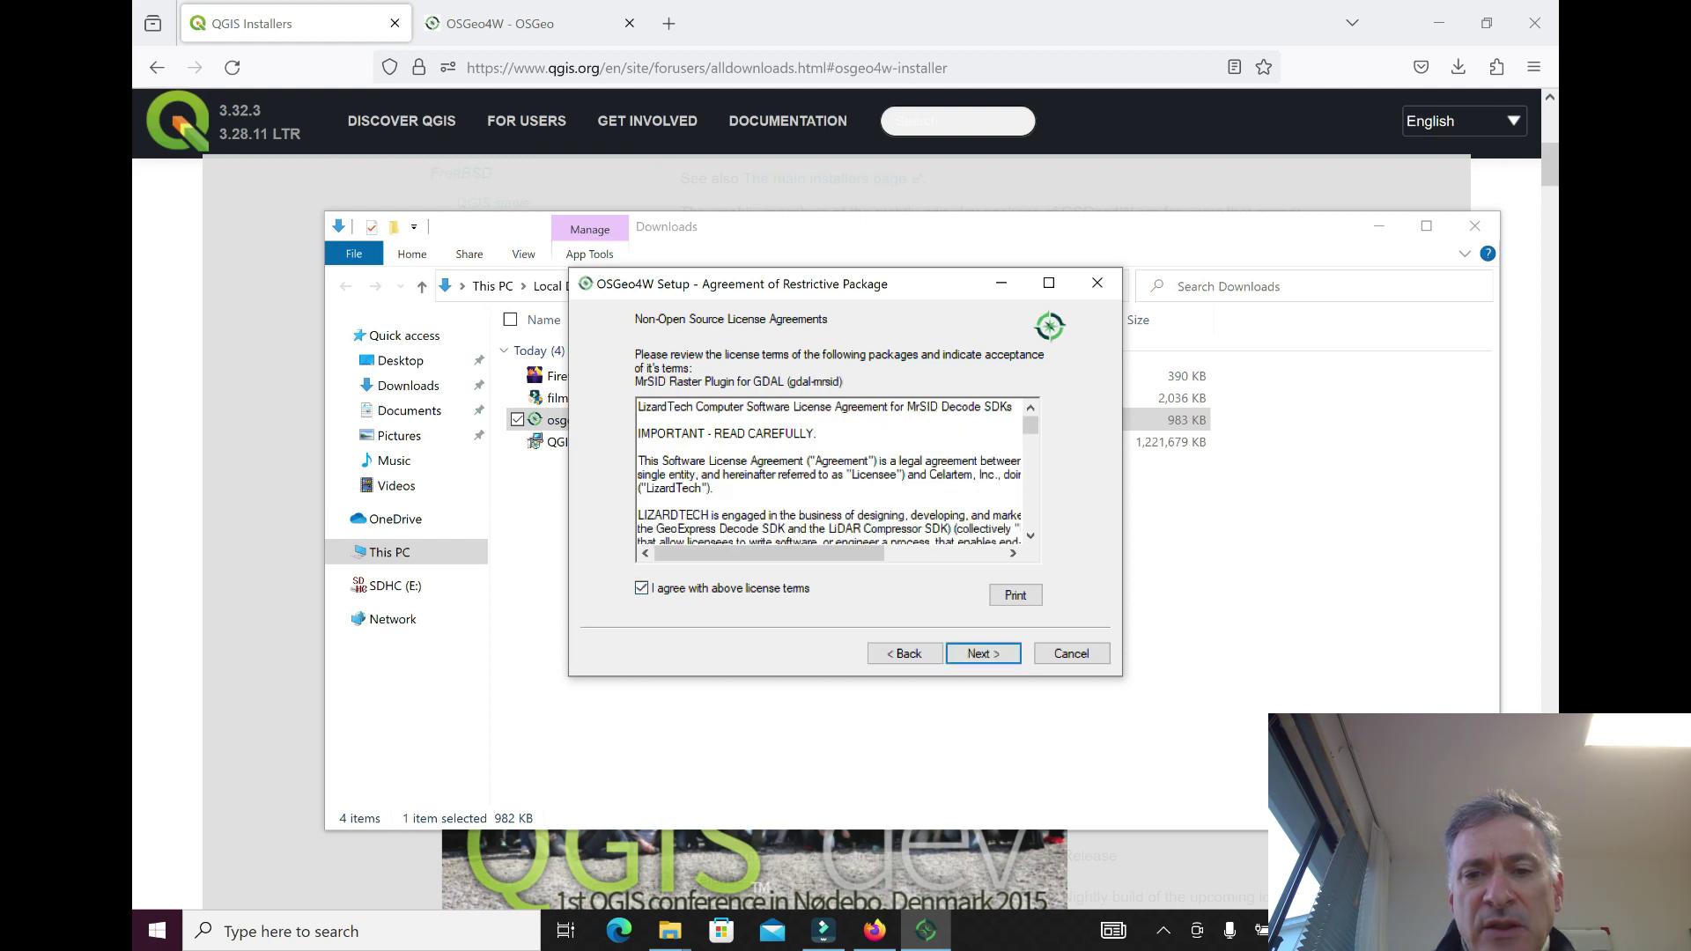
key("Return")
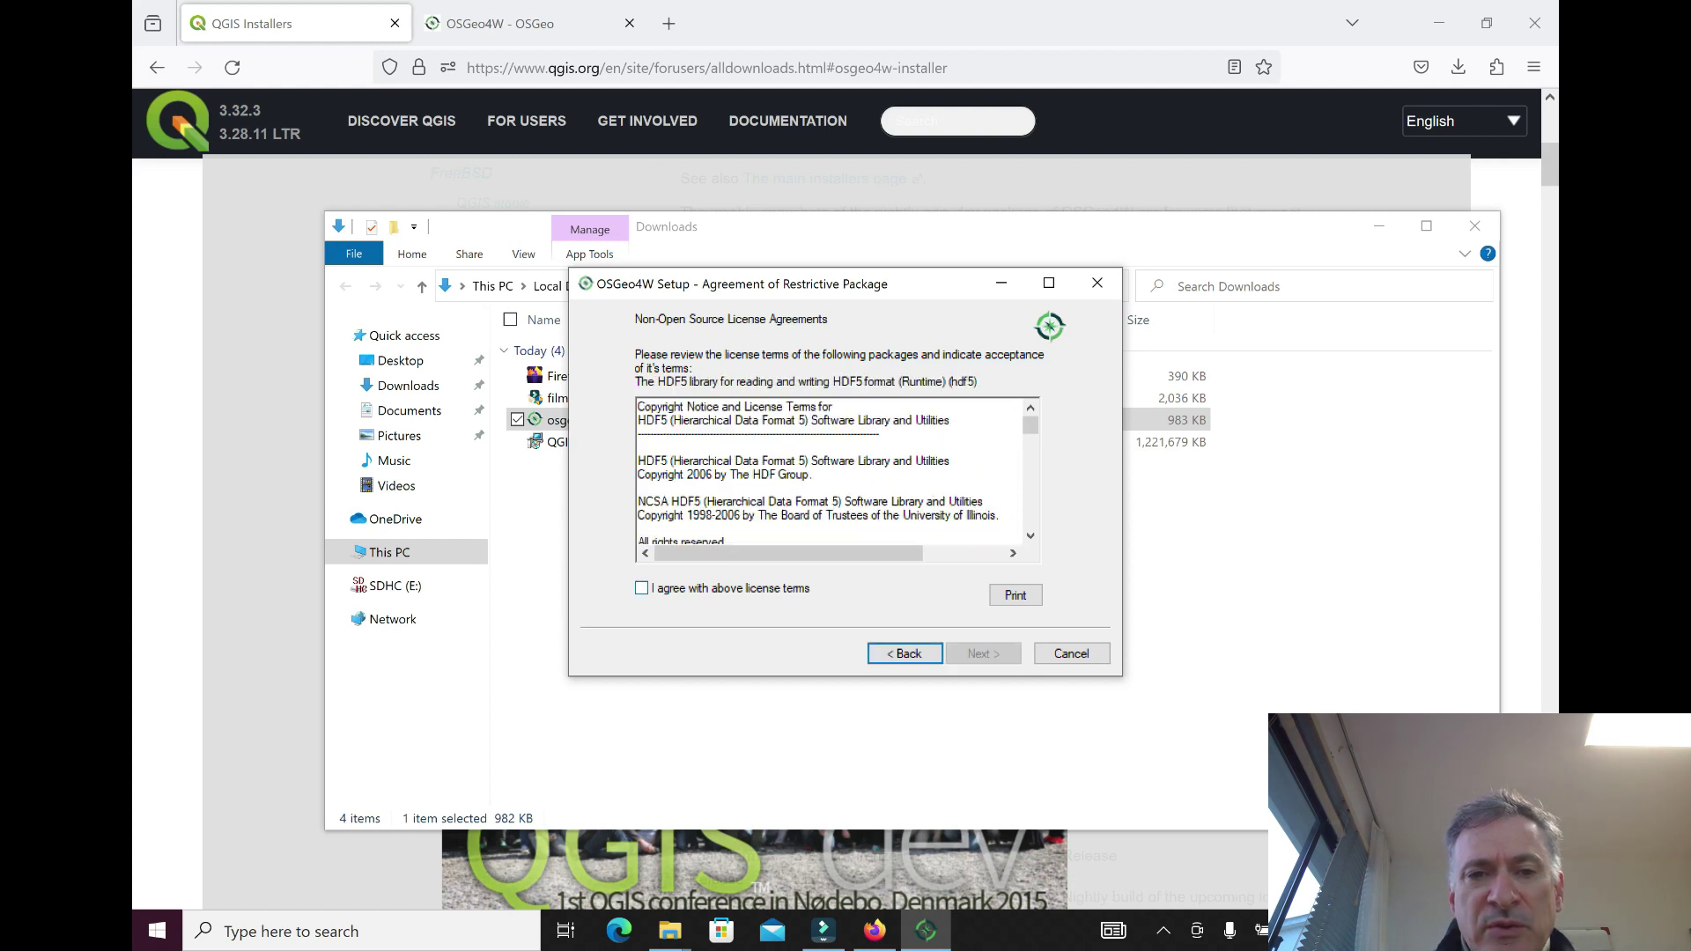
left_click(641, 588)
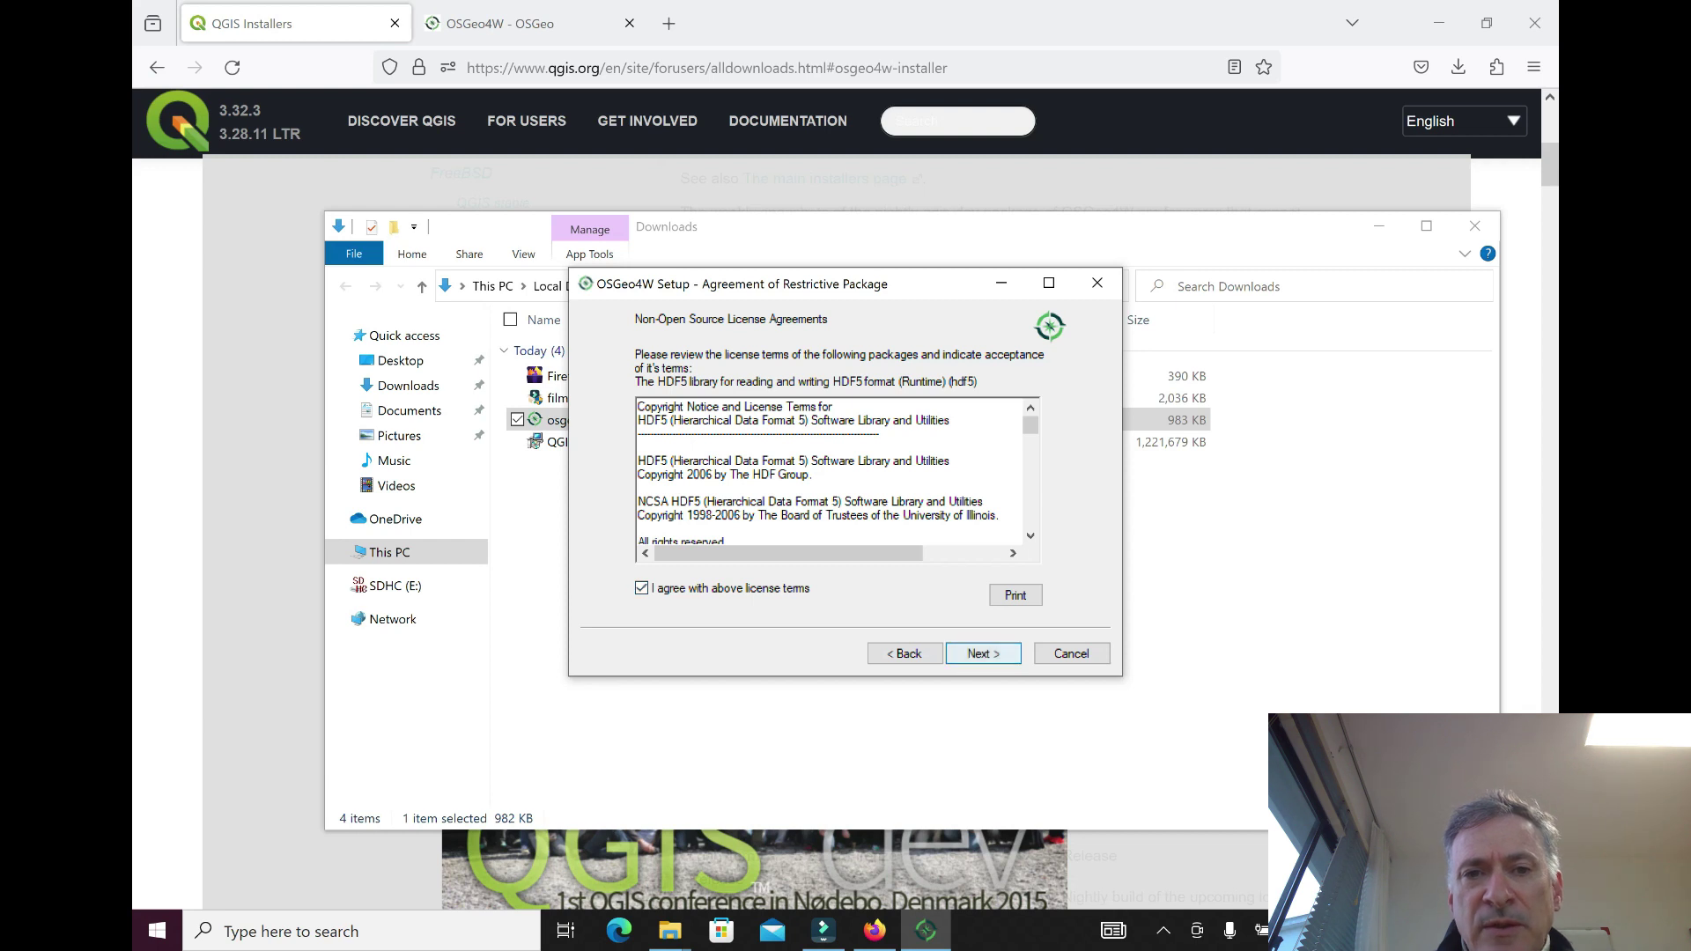
key("Return")
left_click(641, 589)
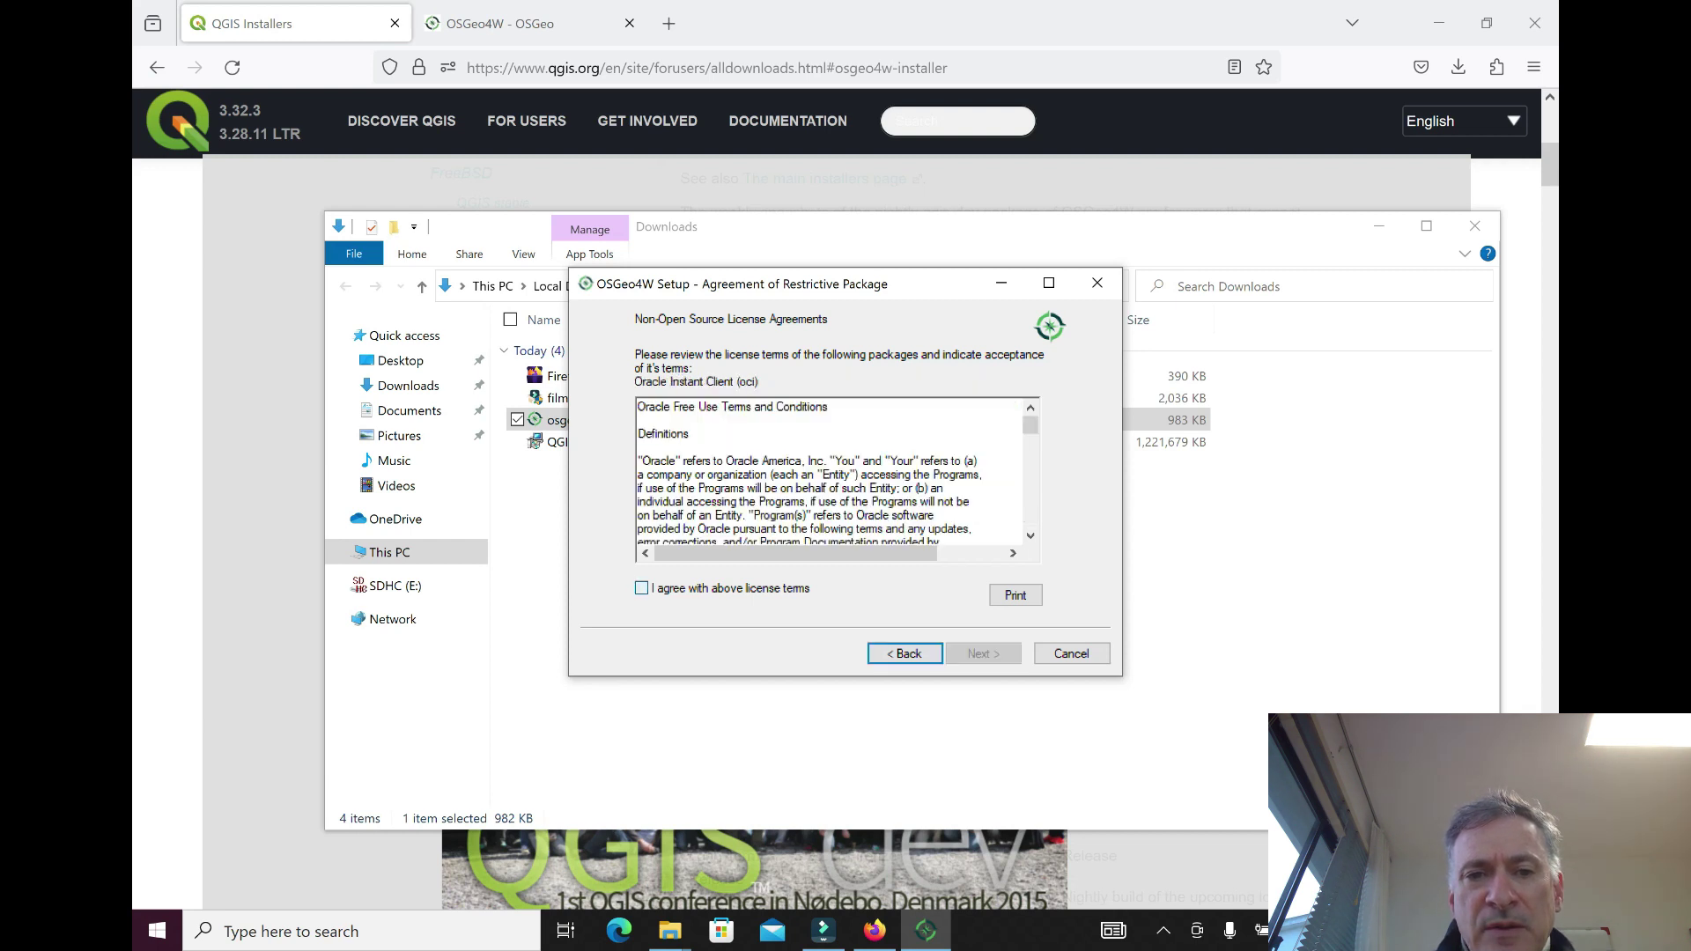
key("Return")
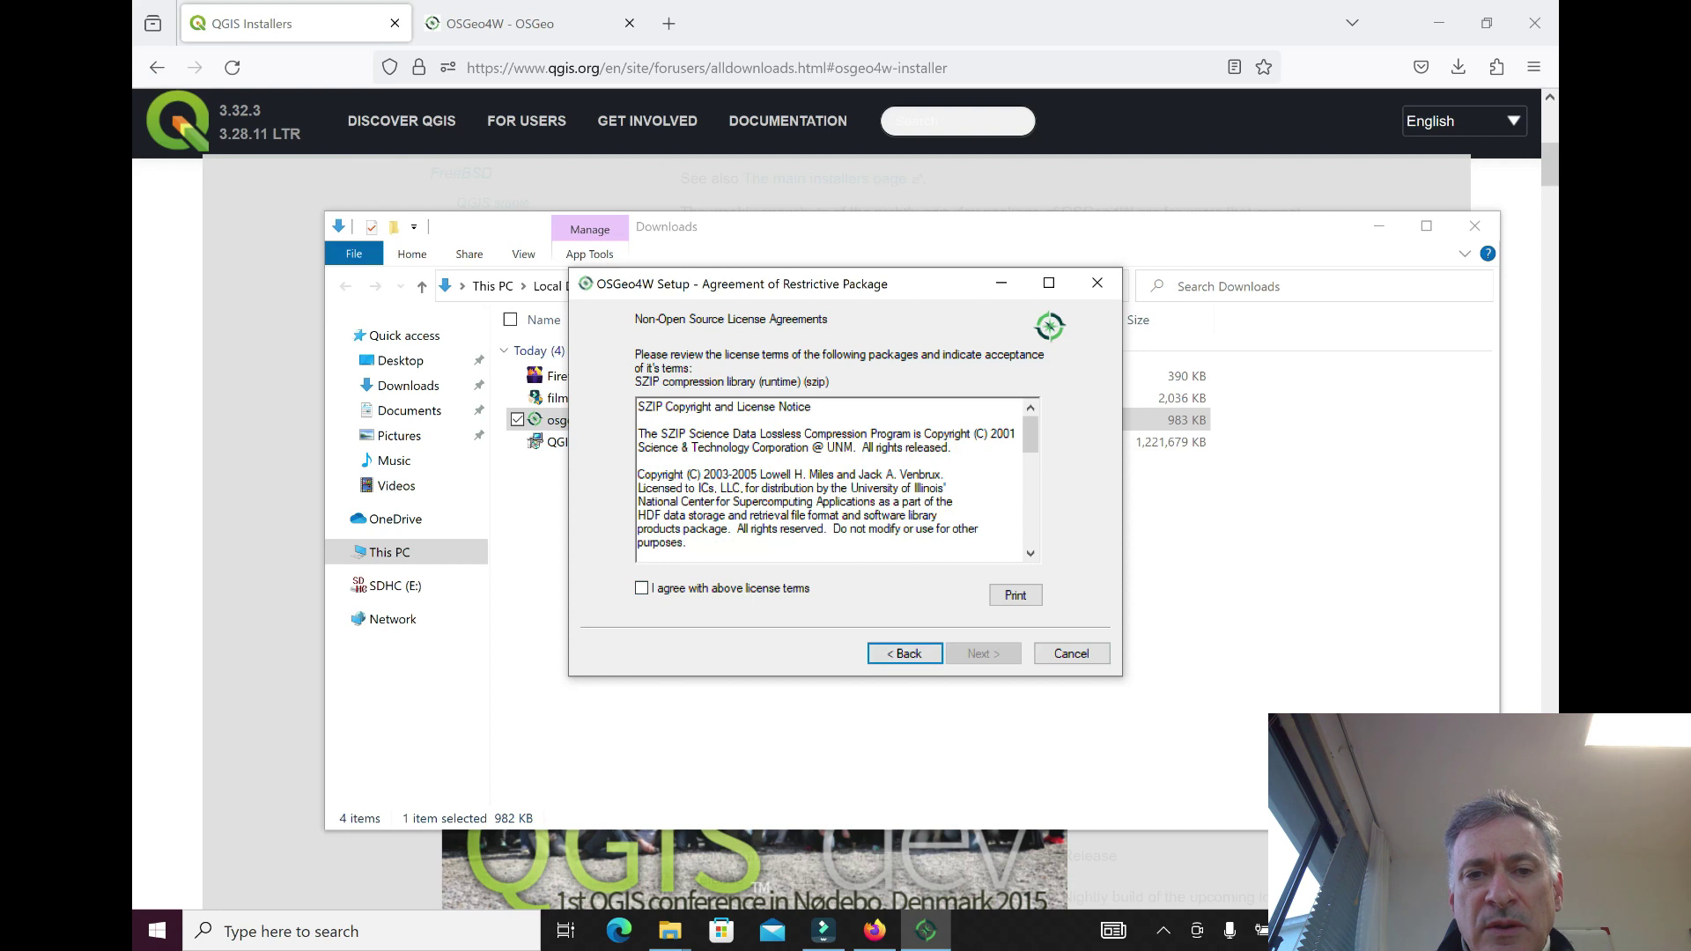
left_click(641, 588)
left_click(983, 654)
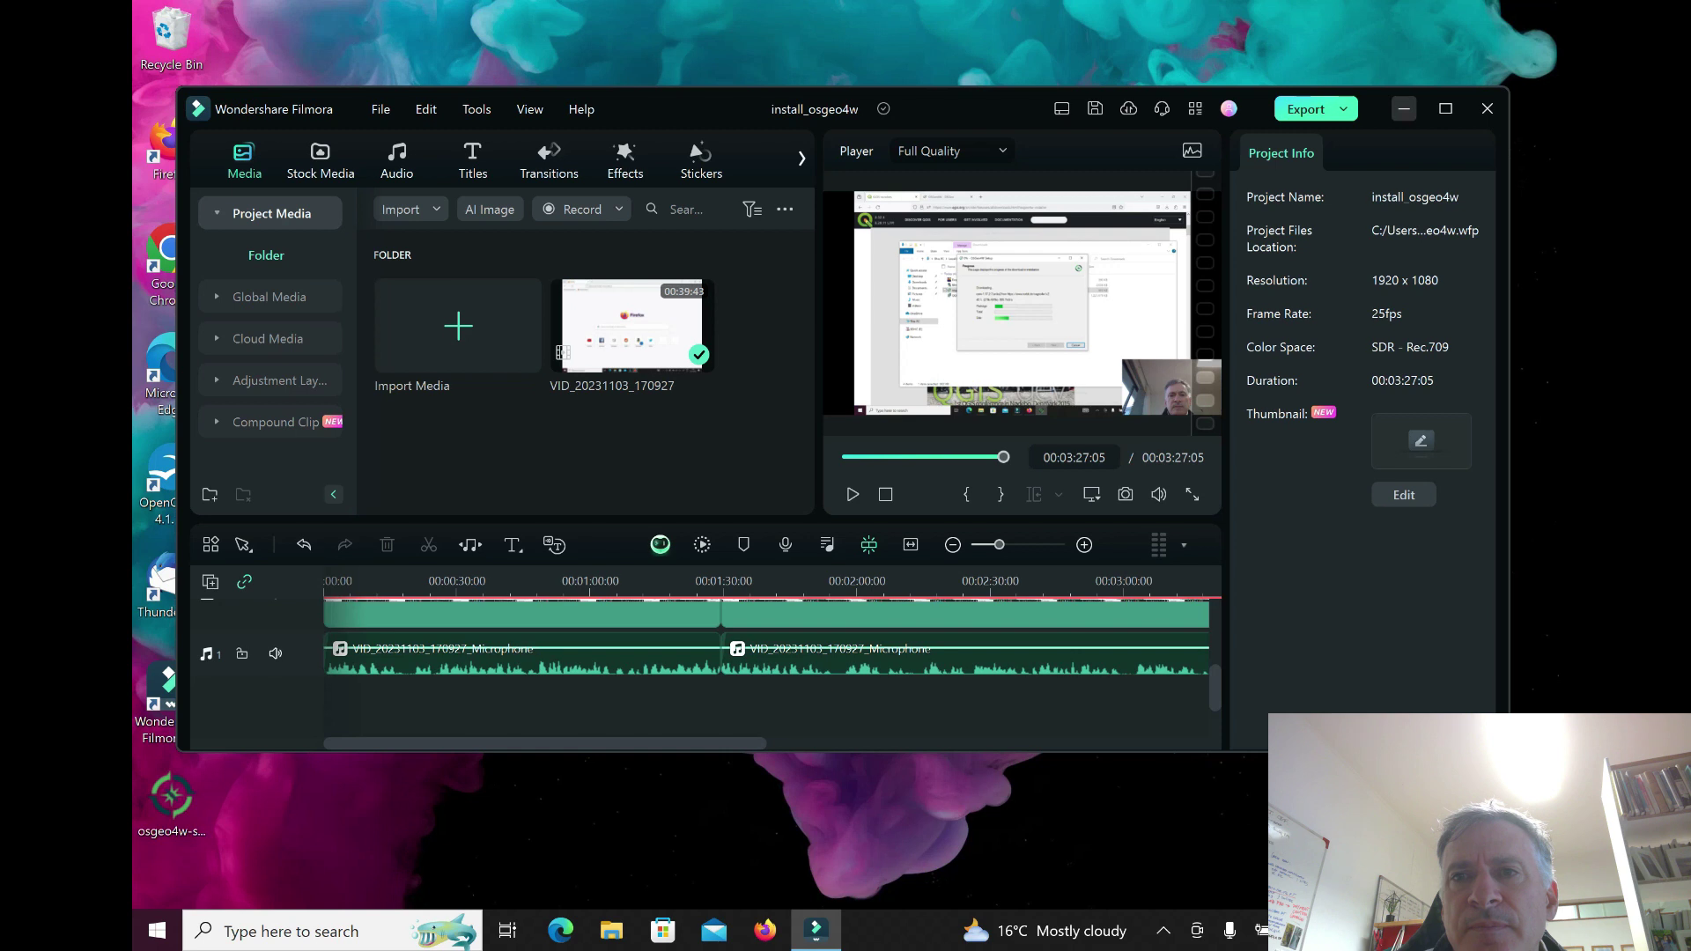
Step: Minimize the Filmora editor window to reveal the desktop
left_click(1404, 108)
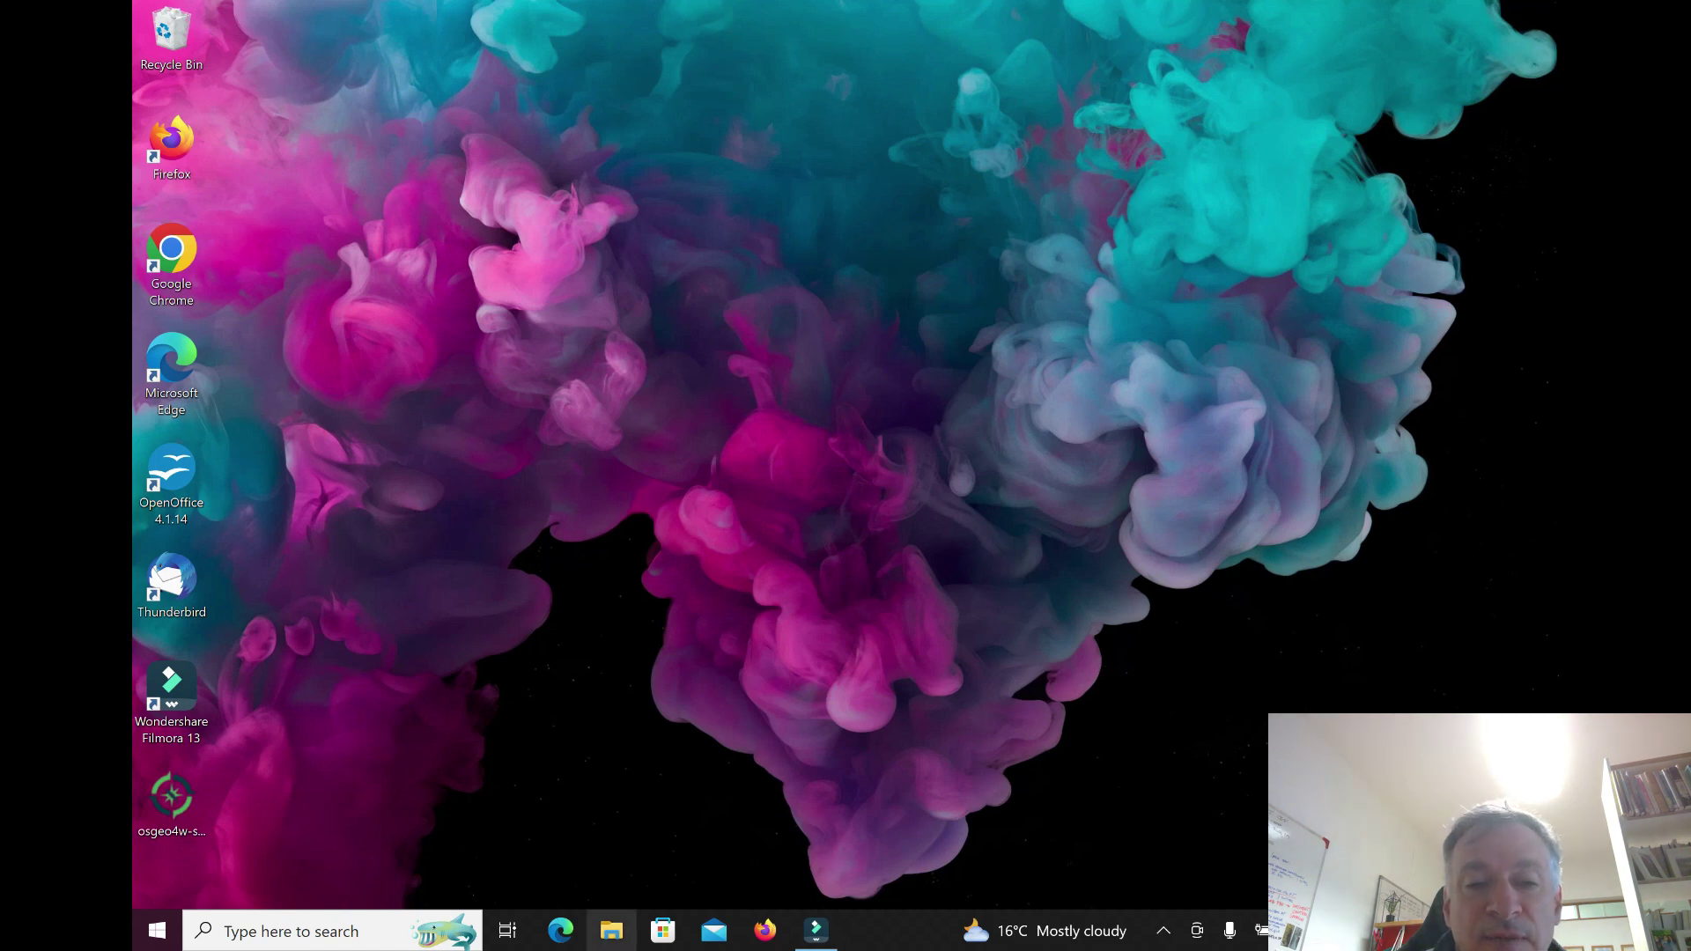
Step: Browse File Explorer to C:\OSGeo4W\bin and select the qgis-ltr-bin application
left_click(612, 930)
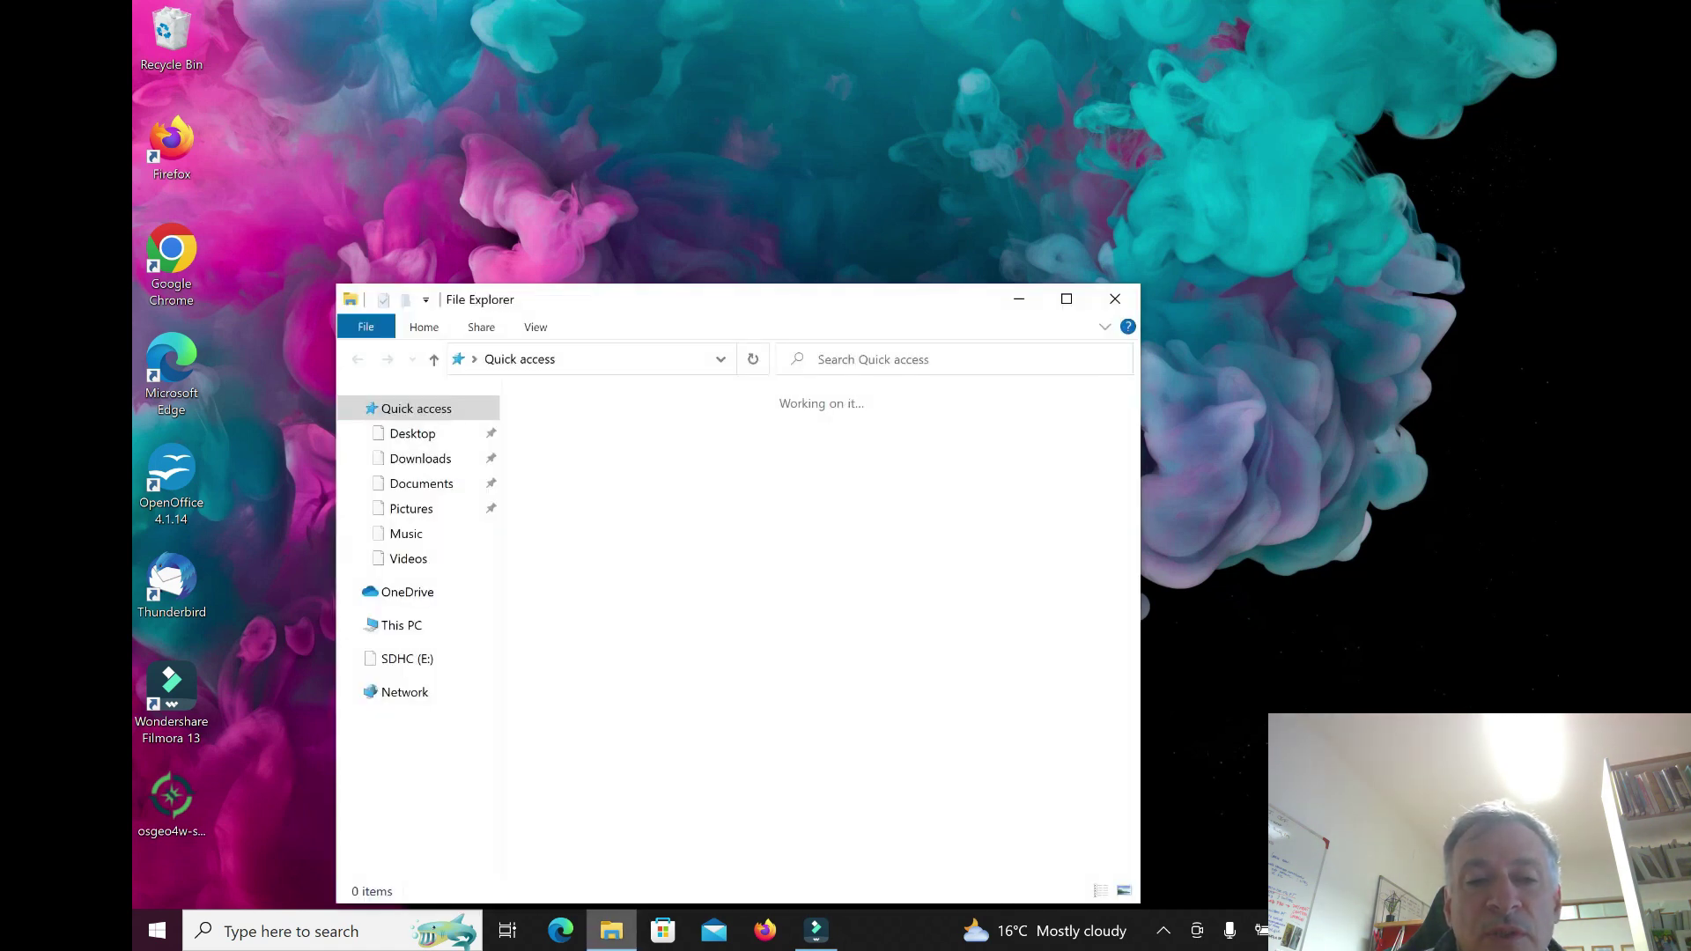
left_click_drag(671, 304, 676, 91)
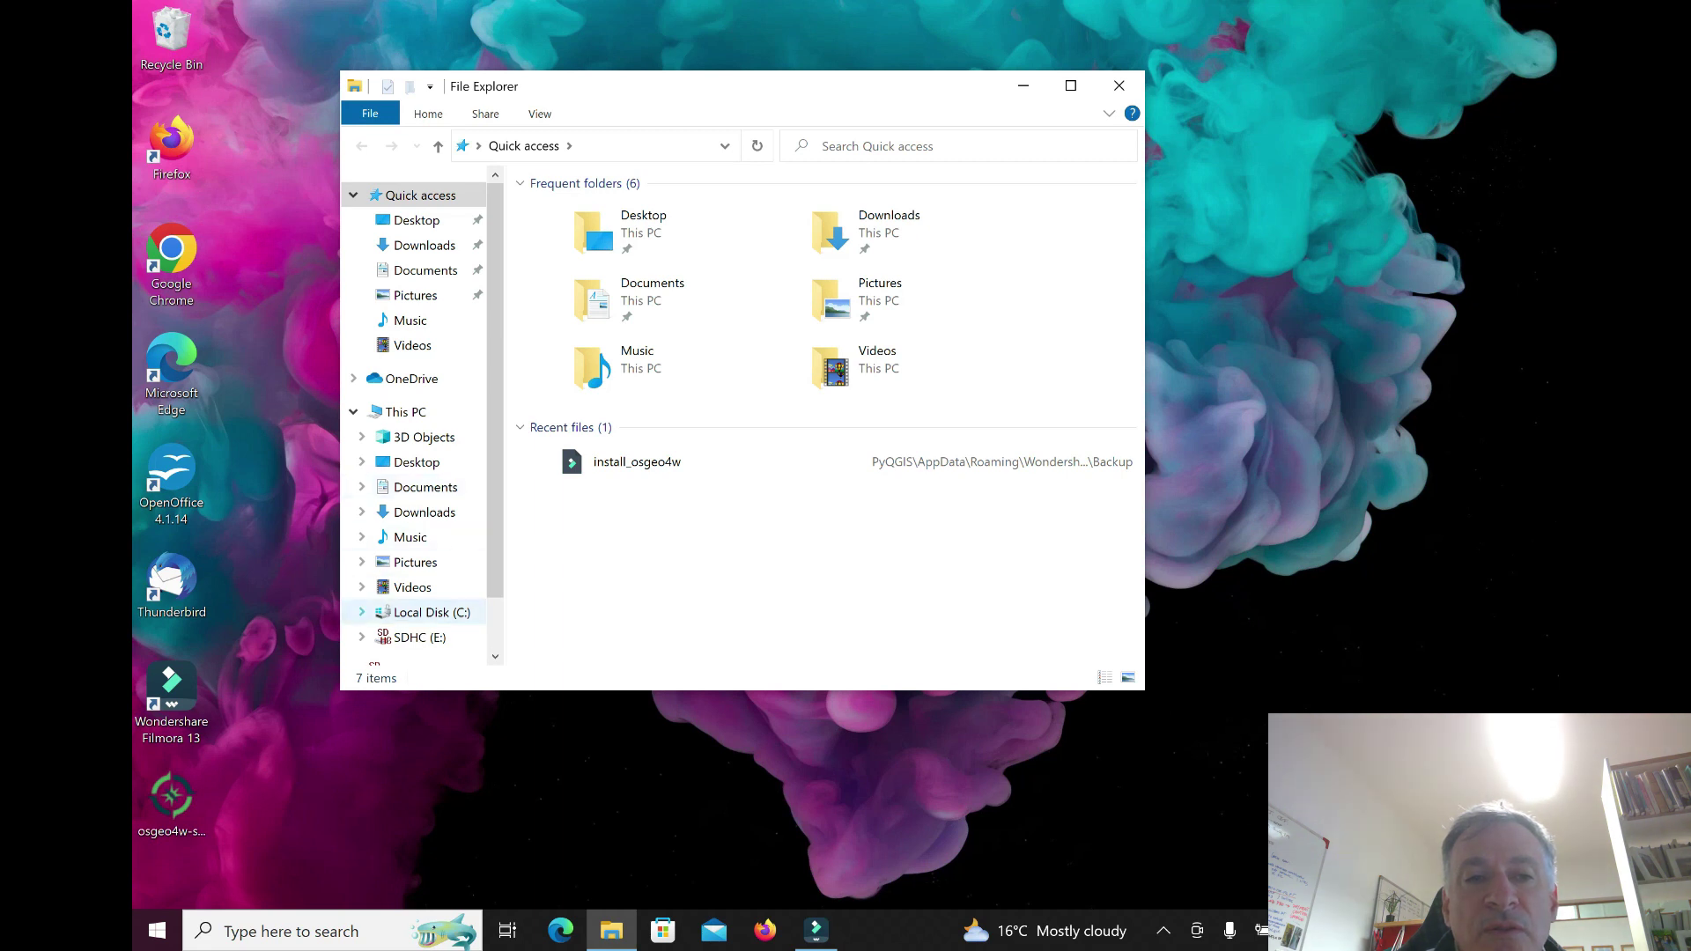
left_click(361, 613)
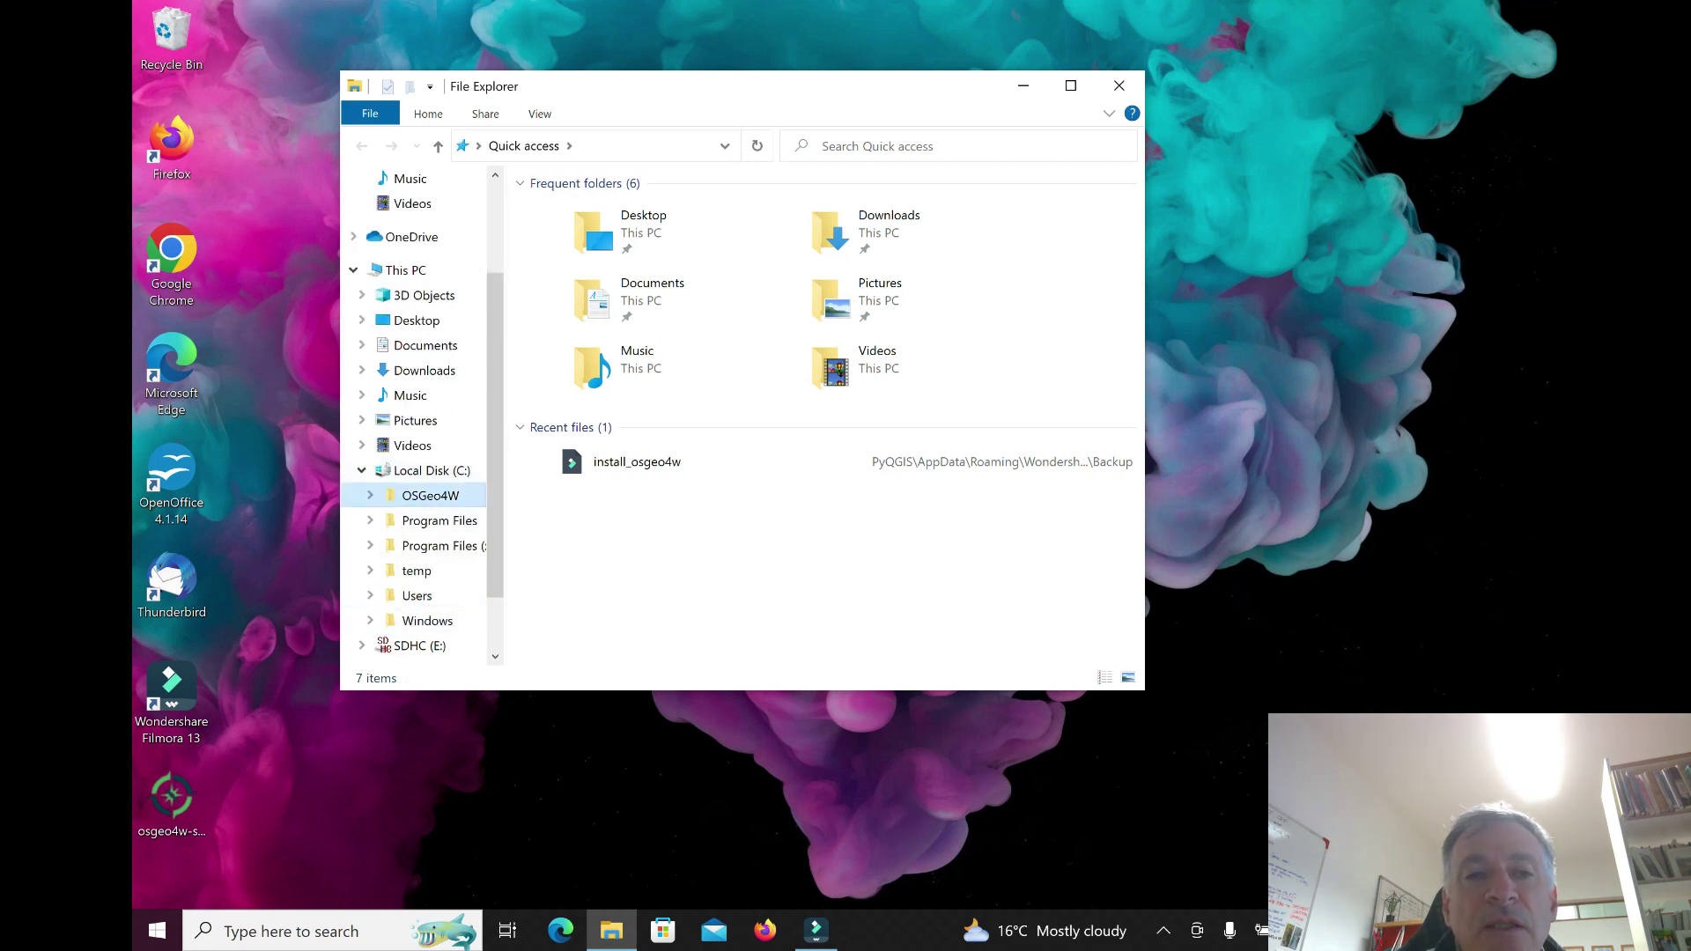
left_click(430, 495)
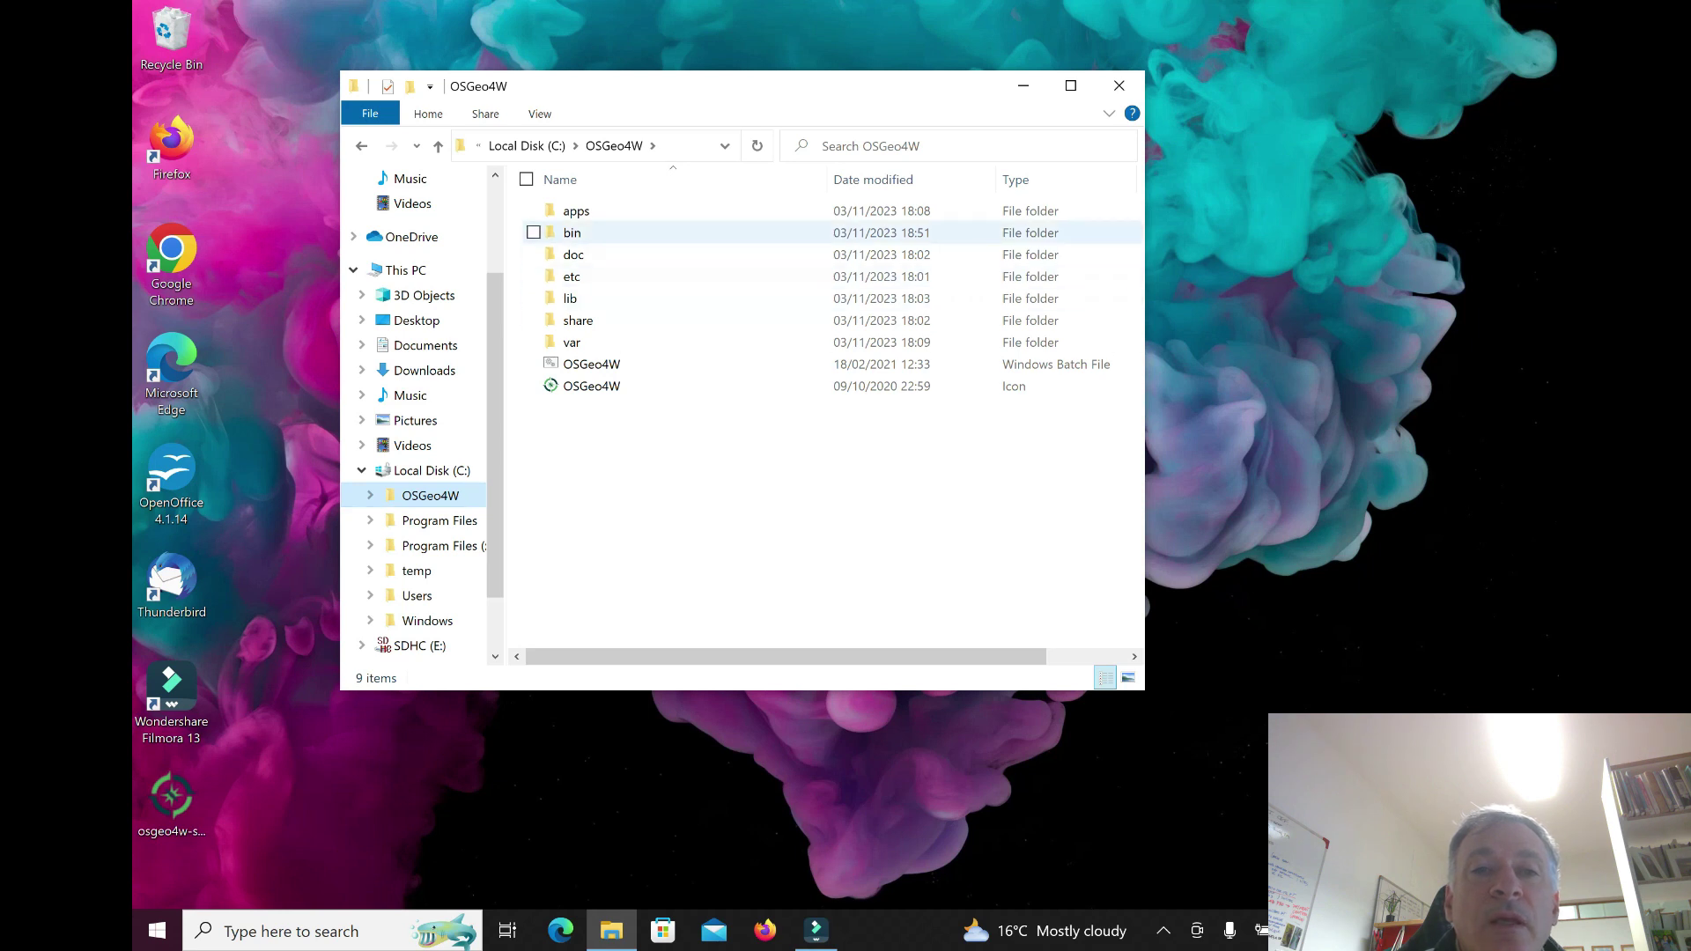
double_click(572, 232)
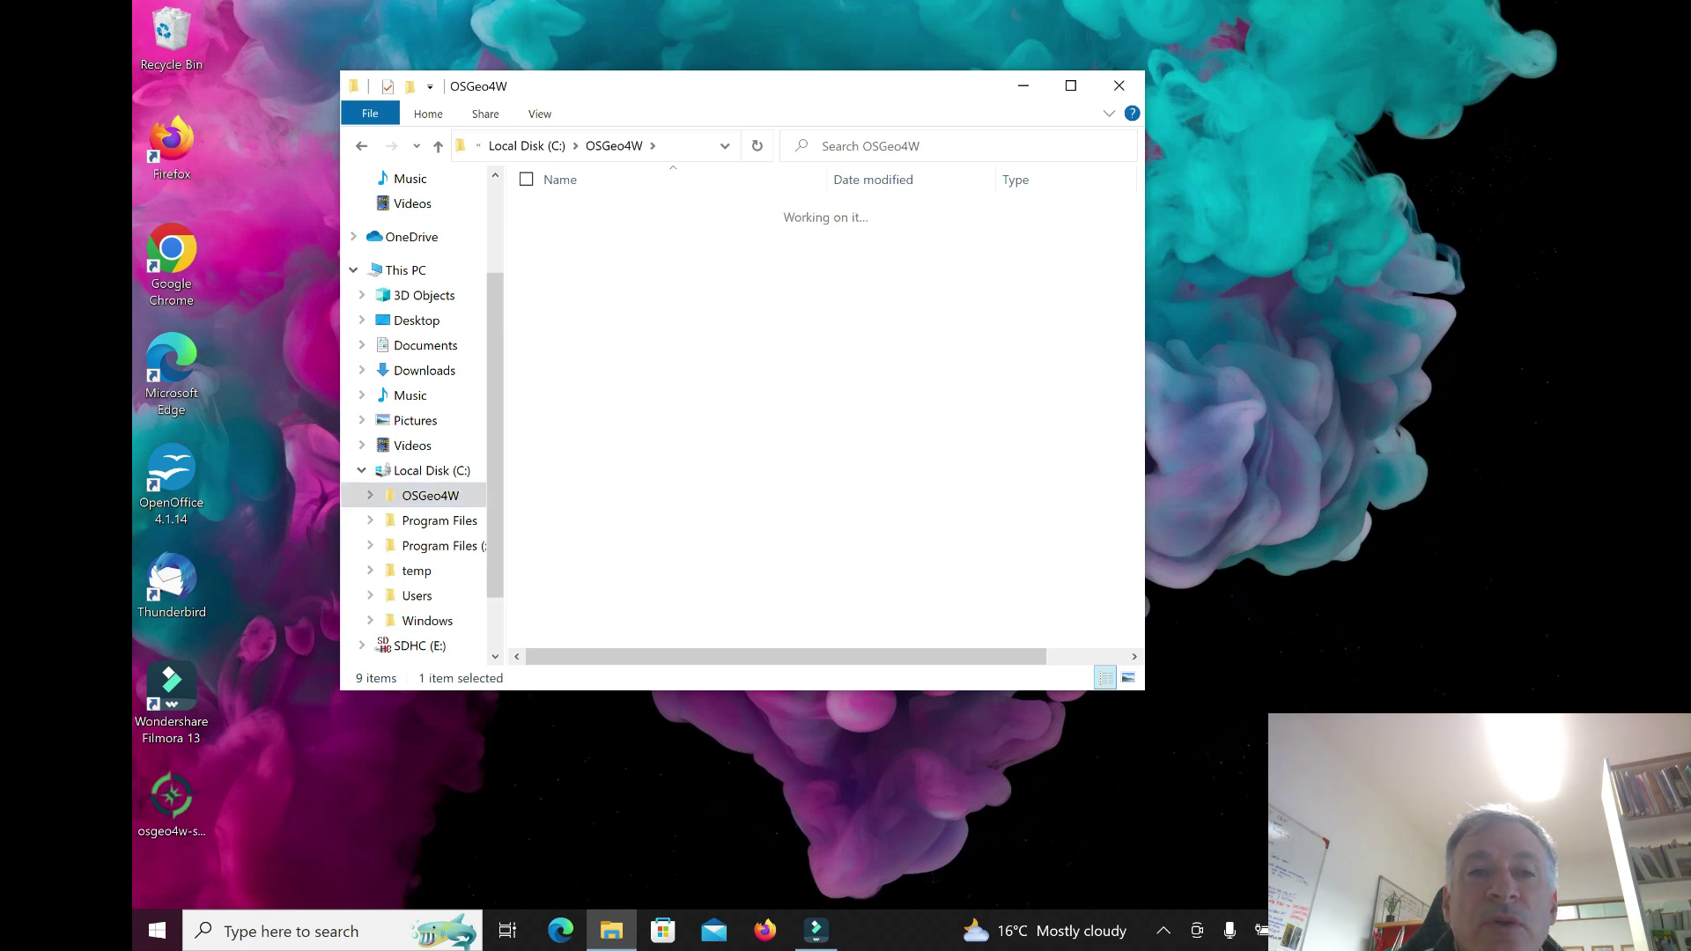
scroll(572, 308, "down", 12)
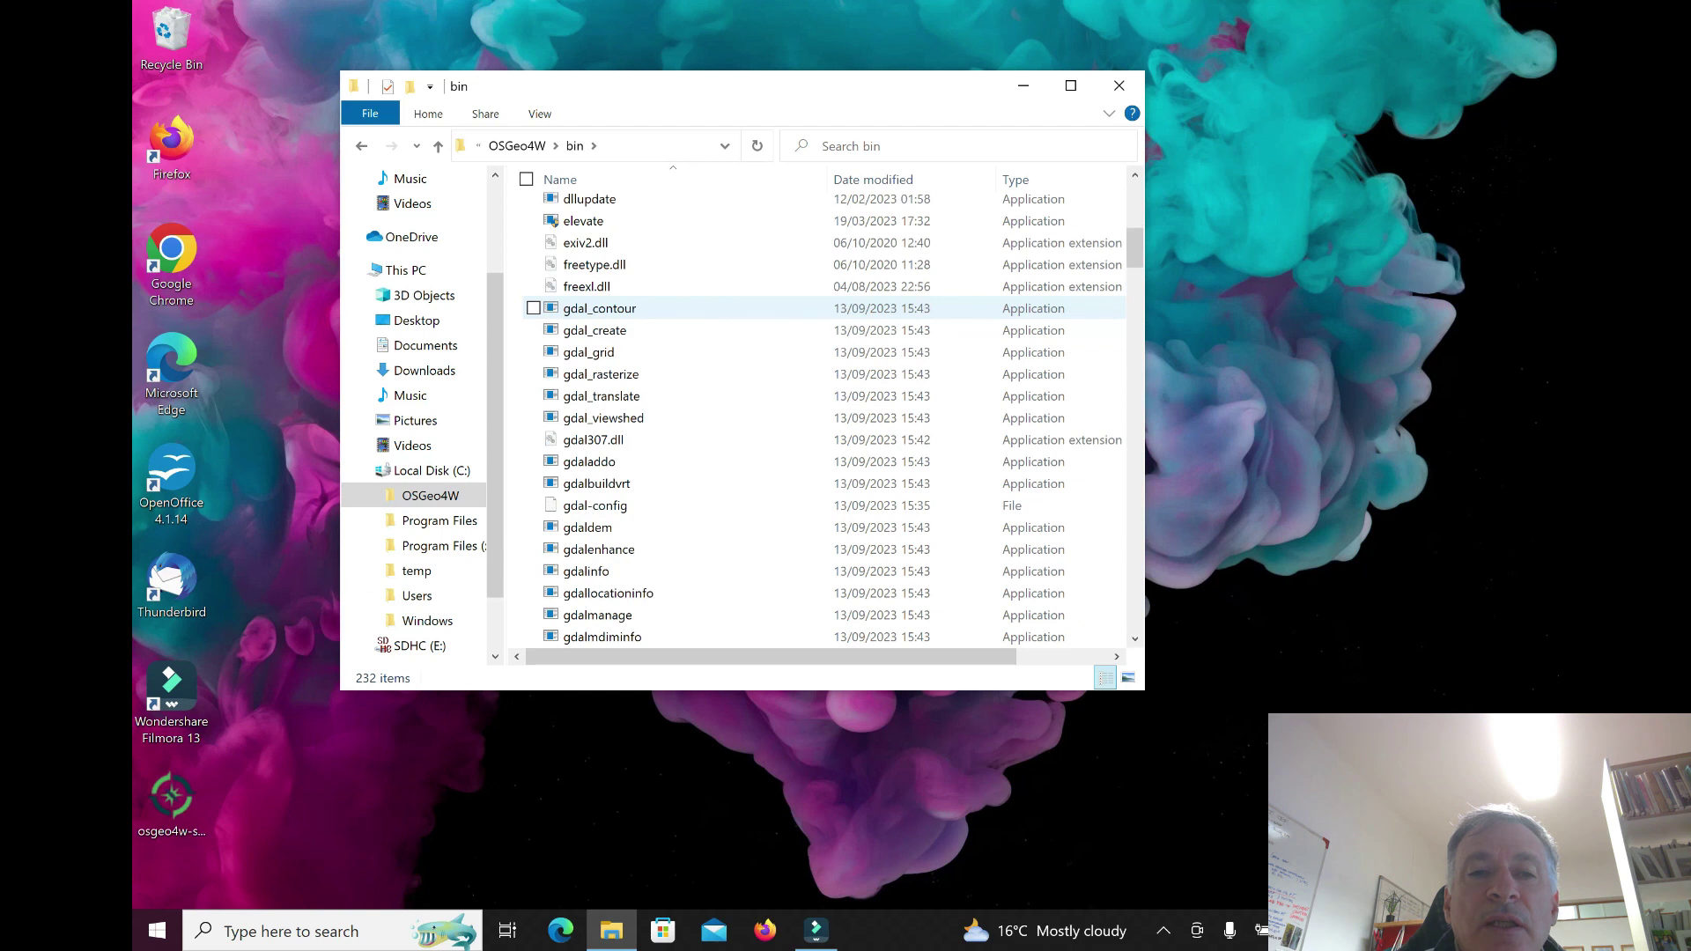
scroll(573, 318, "down", 20)
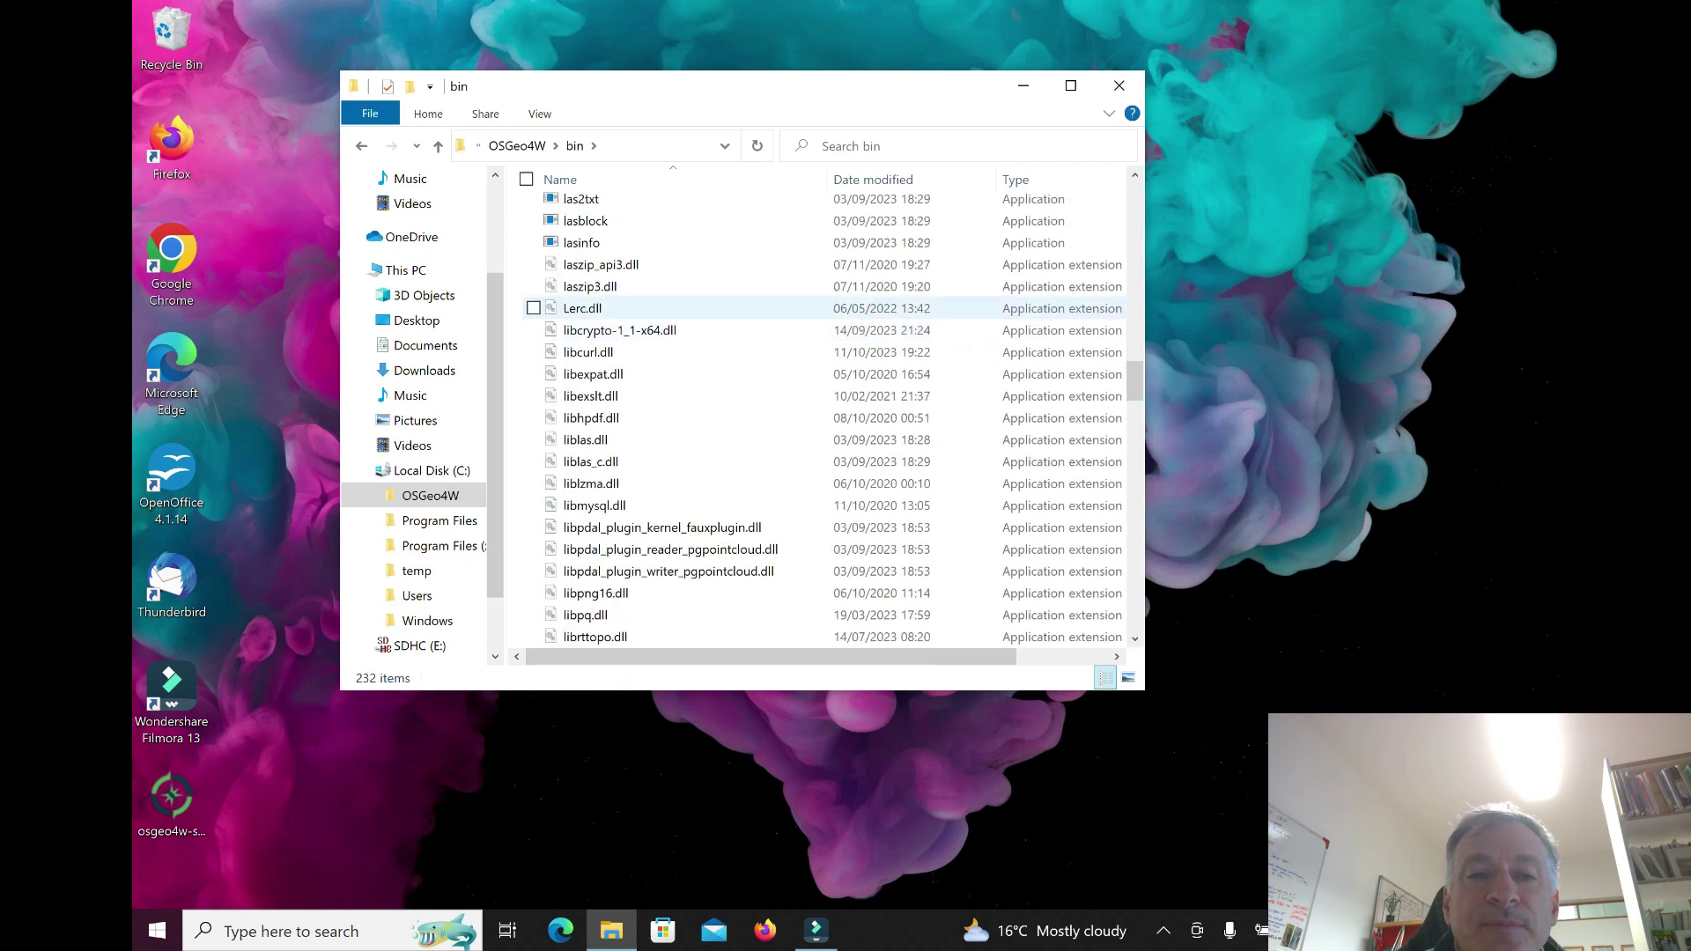
scroll(819, 328, "down", 15)
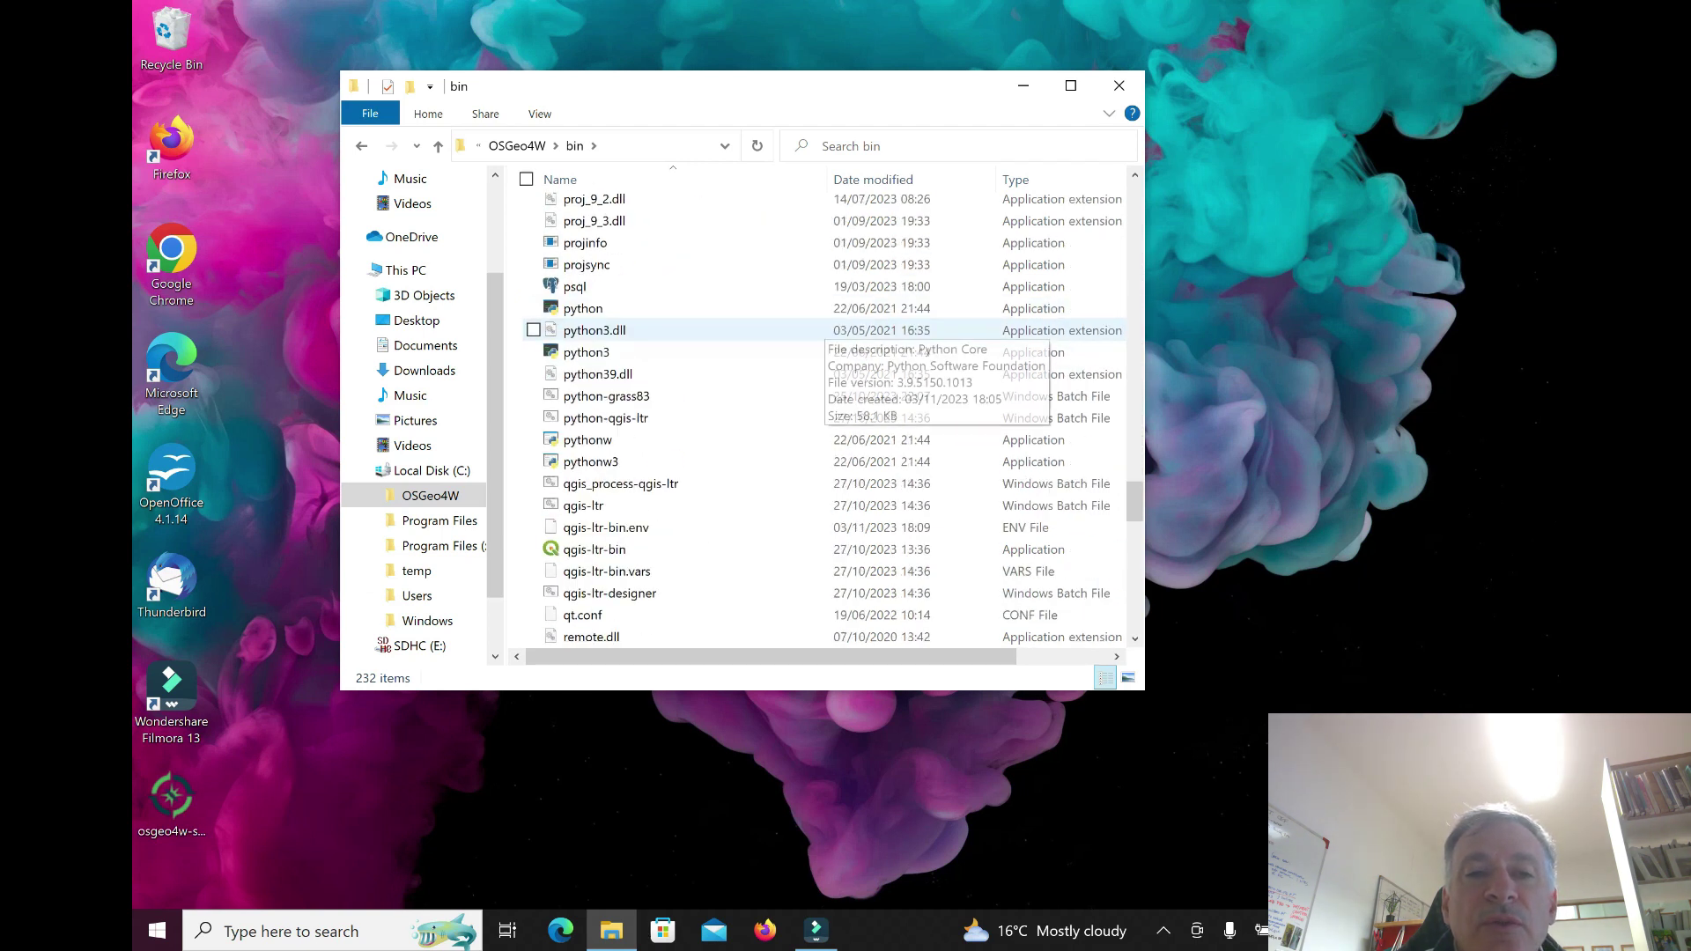
left_click(594, 417)
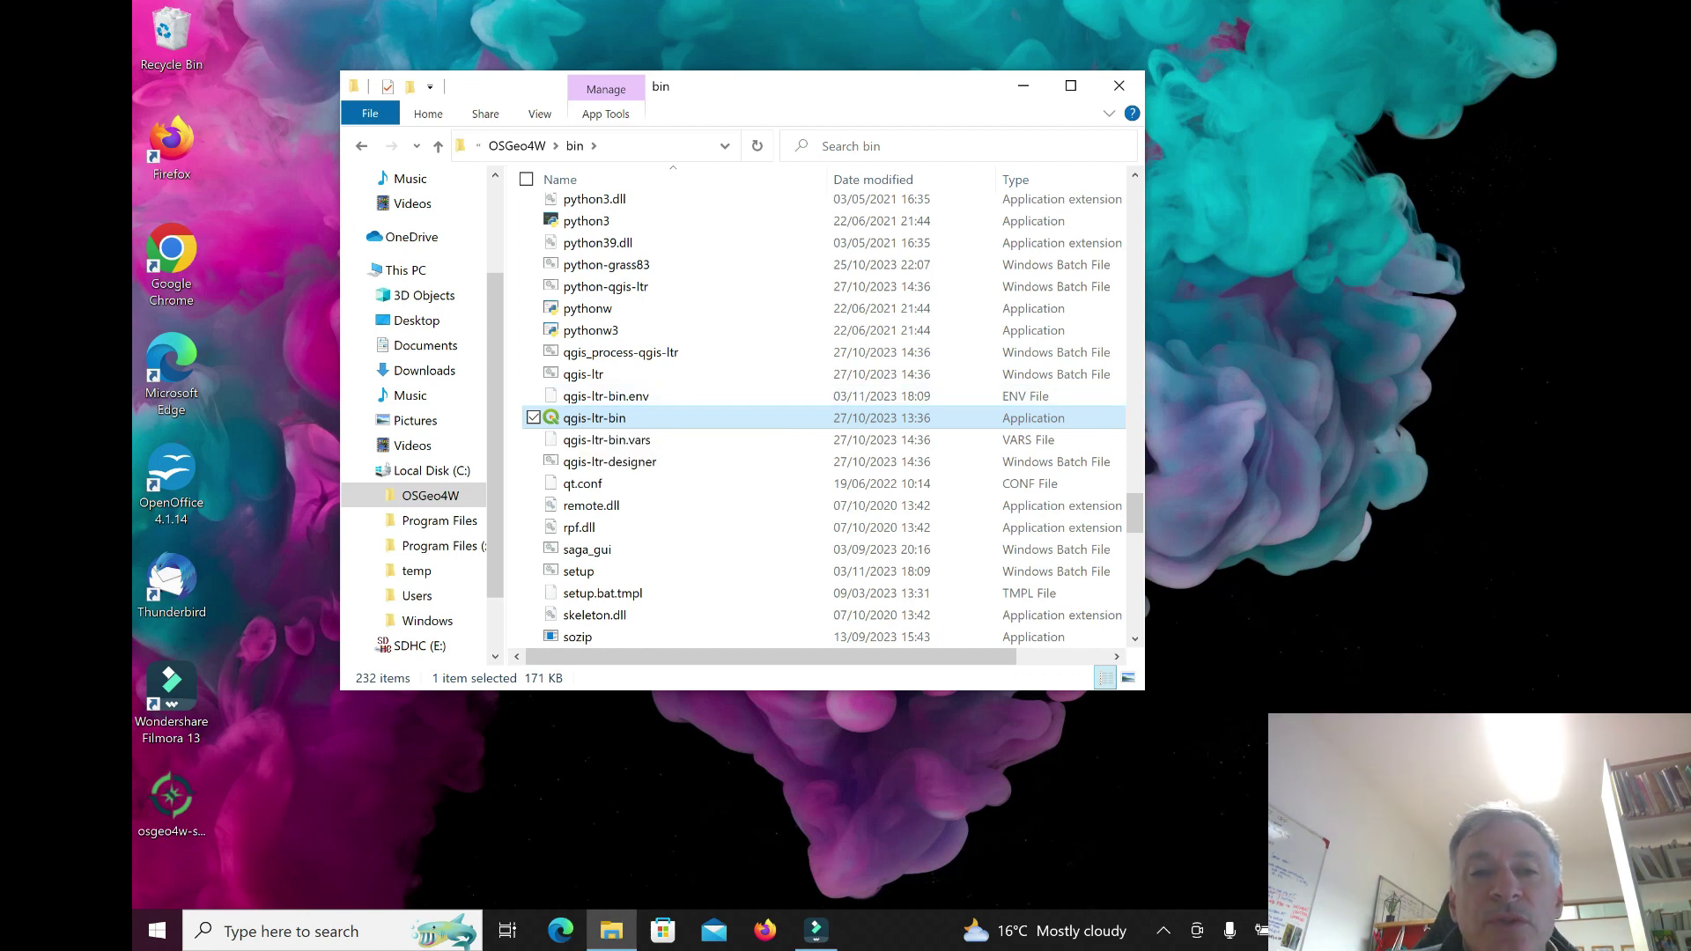
Step: Pin qgis-ltr-bin to the taskbar and close the bin folder window
right_click(647, 409)
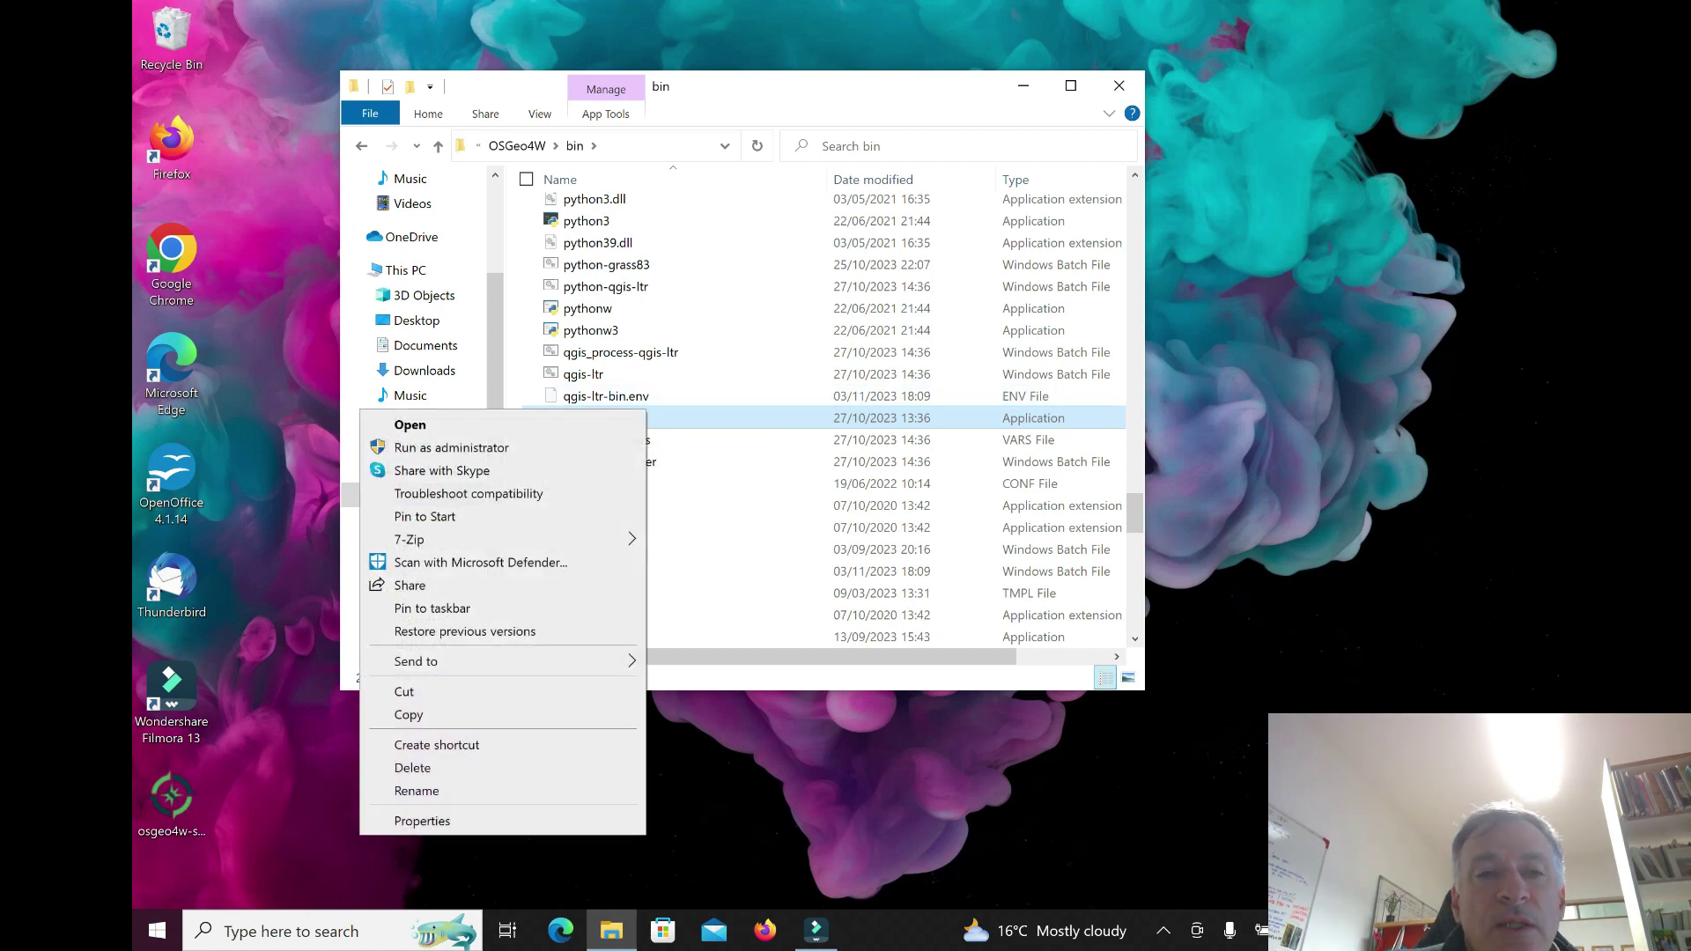
mouse_move(409, 539)
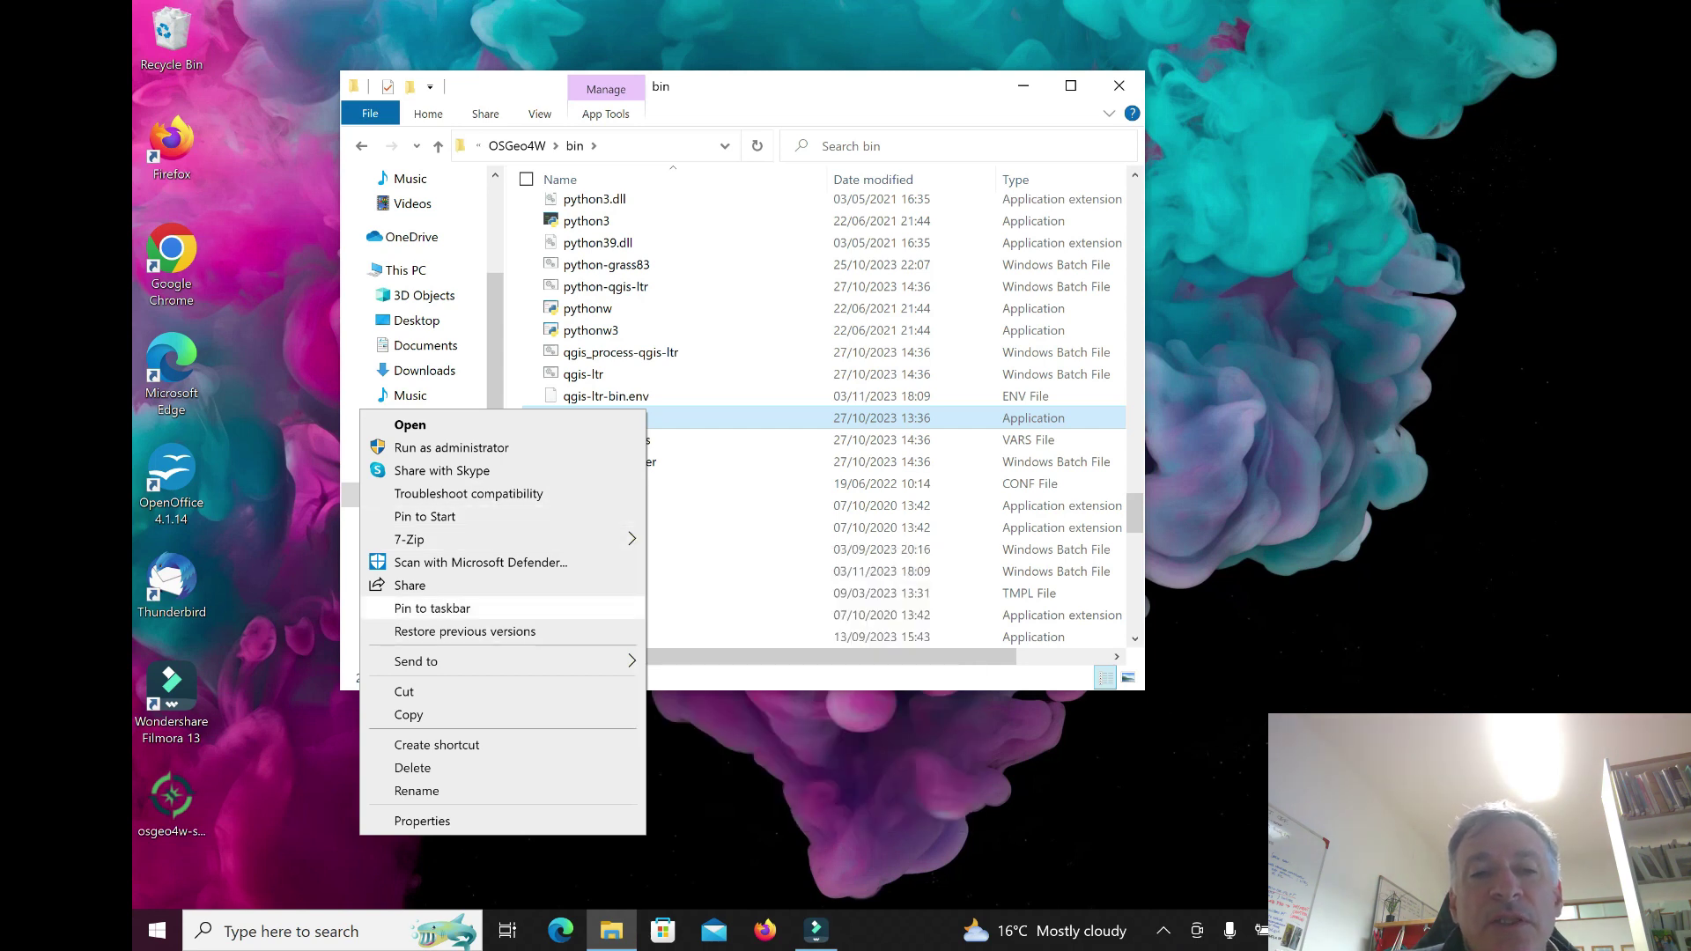
left_click(431, 608)
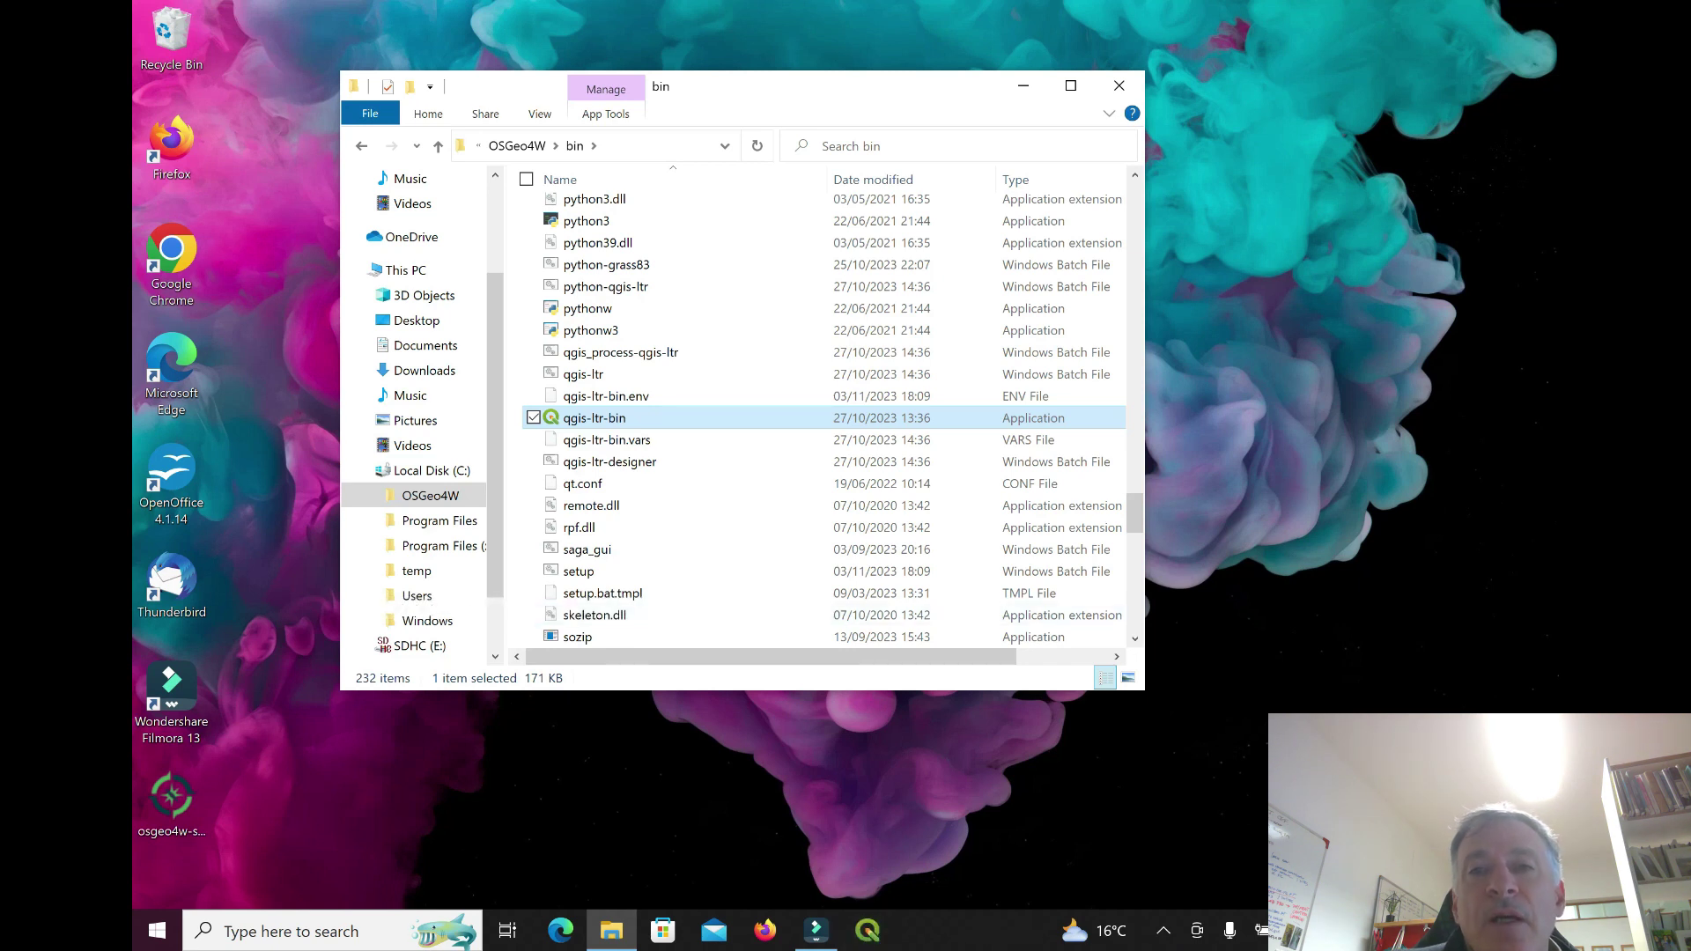
left_click(1119, 86)
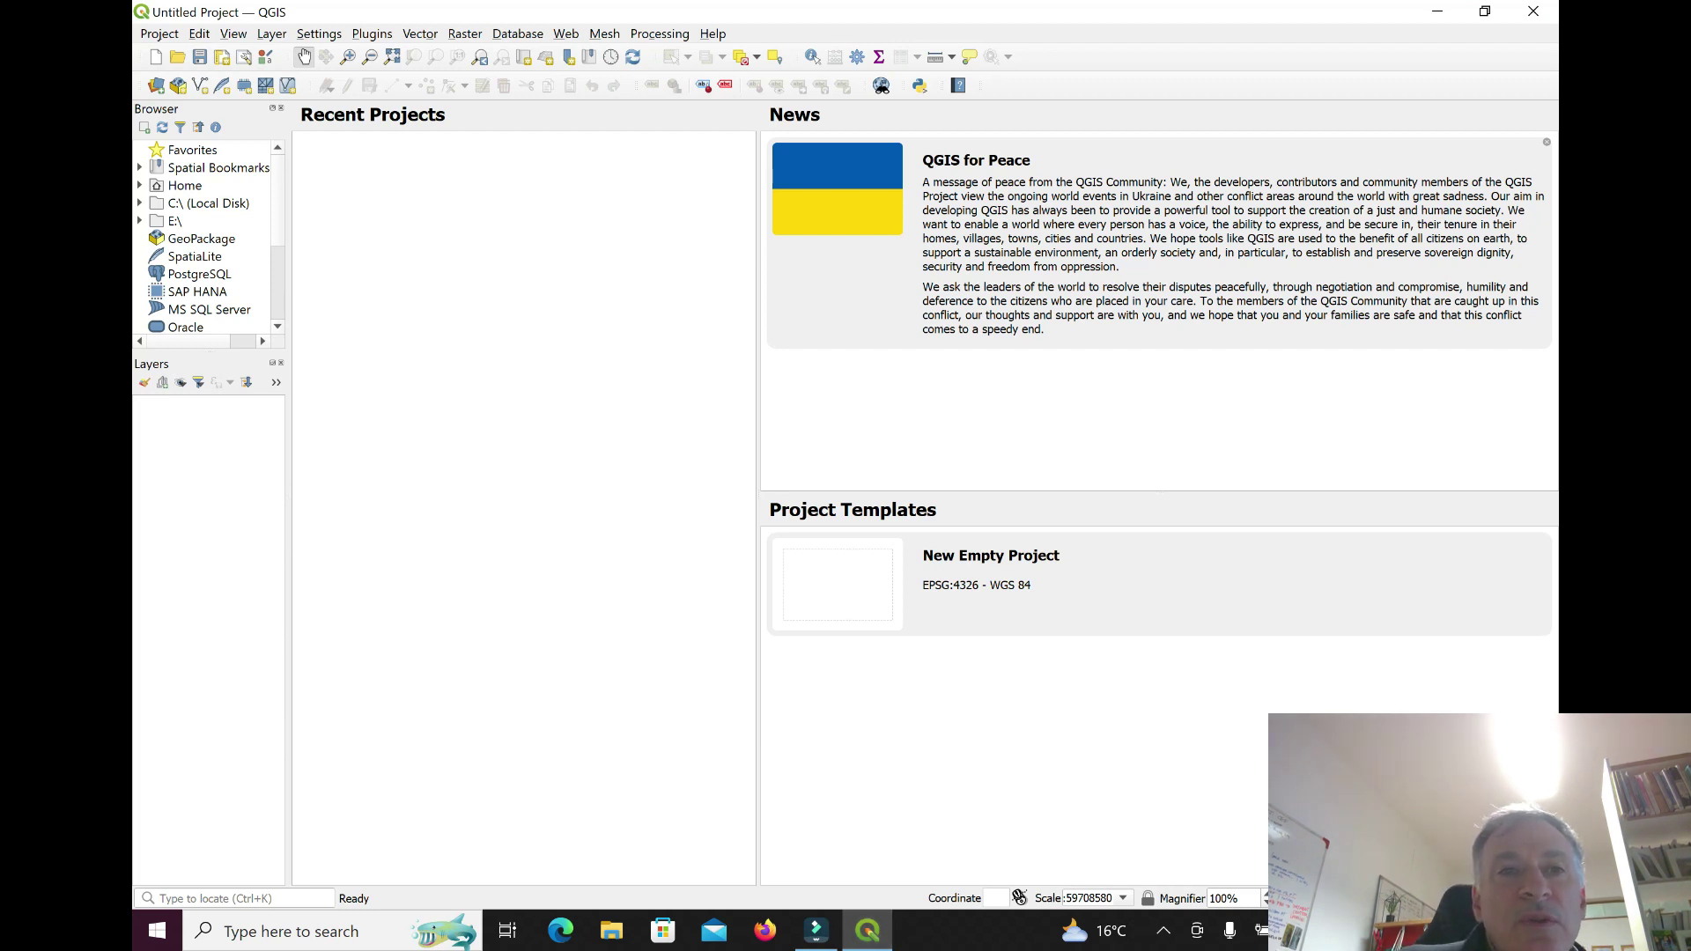
Step: Open QGIS's Python Console from the Plugins menu and focus its command input
left_click(372, 34)
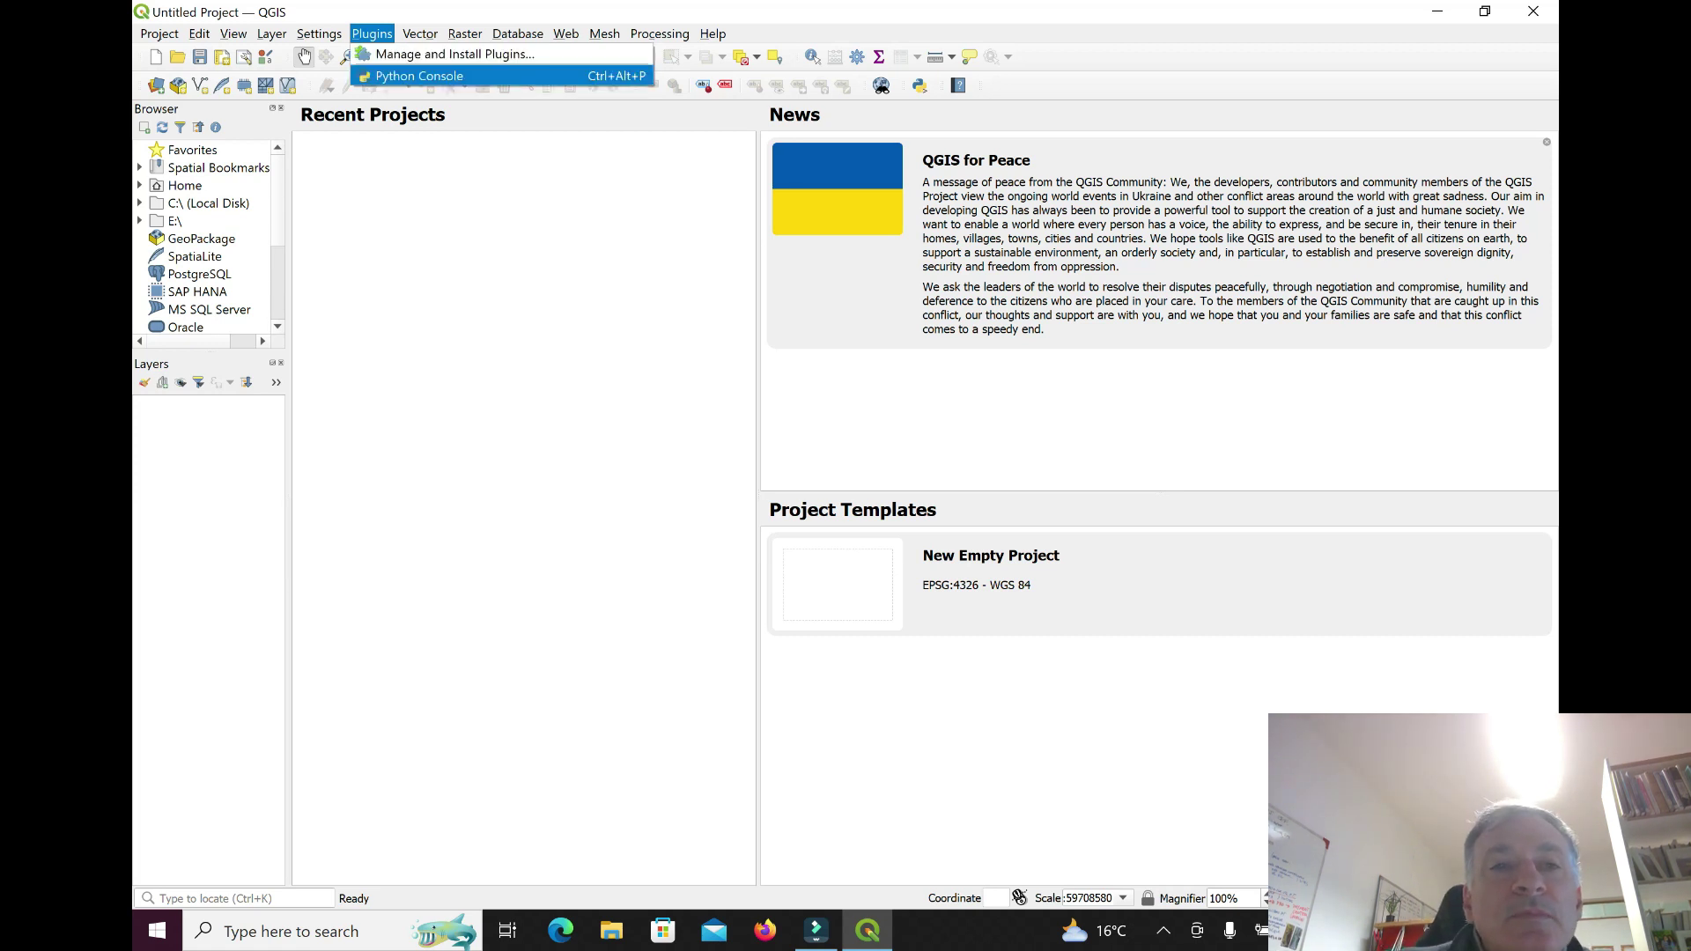
key("Return")
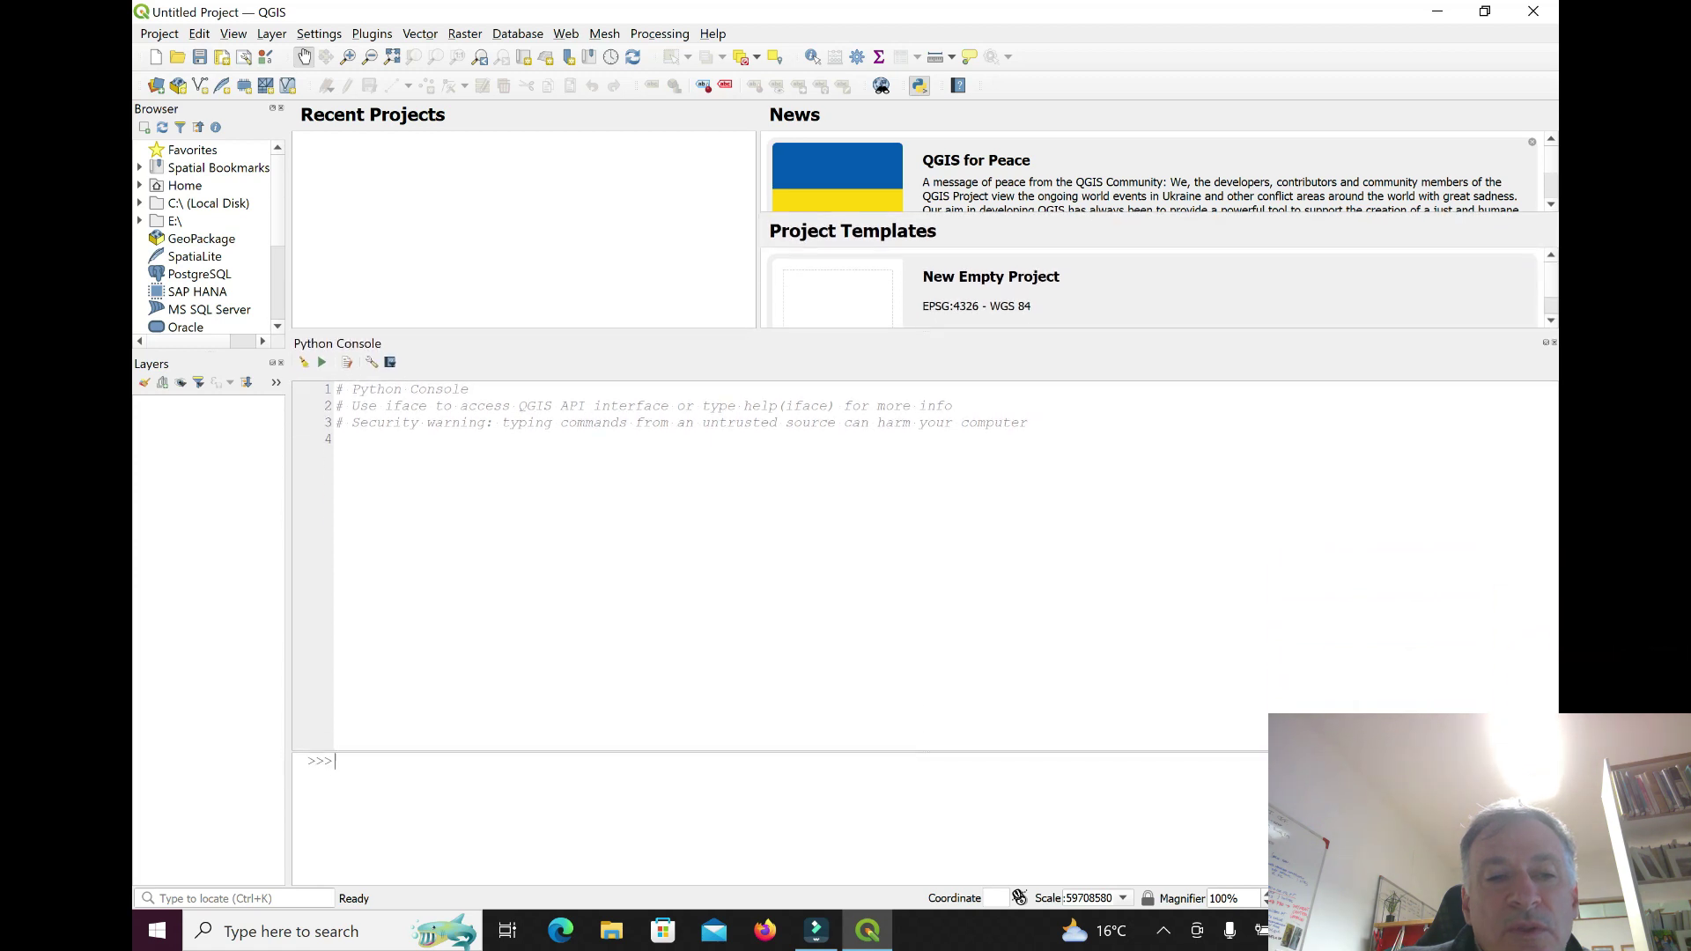
left_click(353, 440)
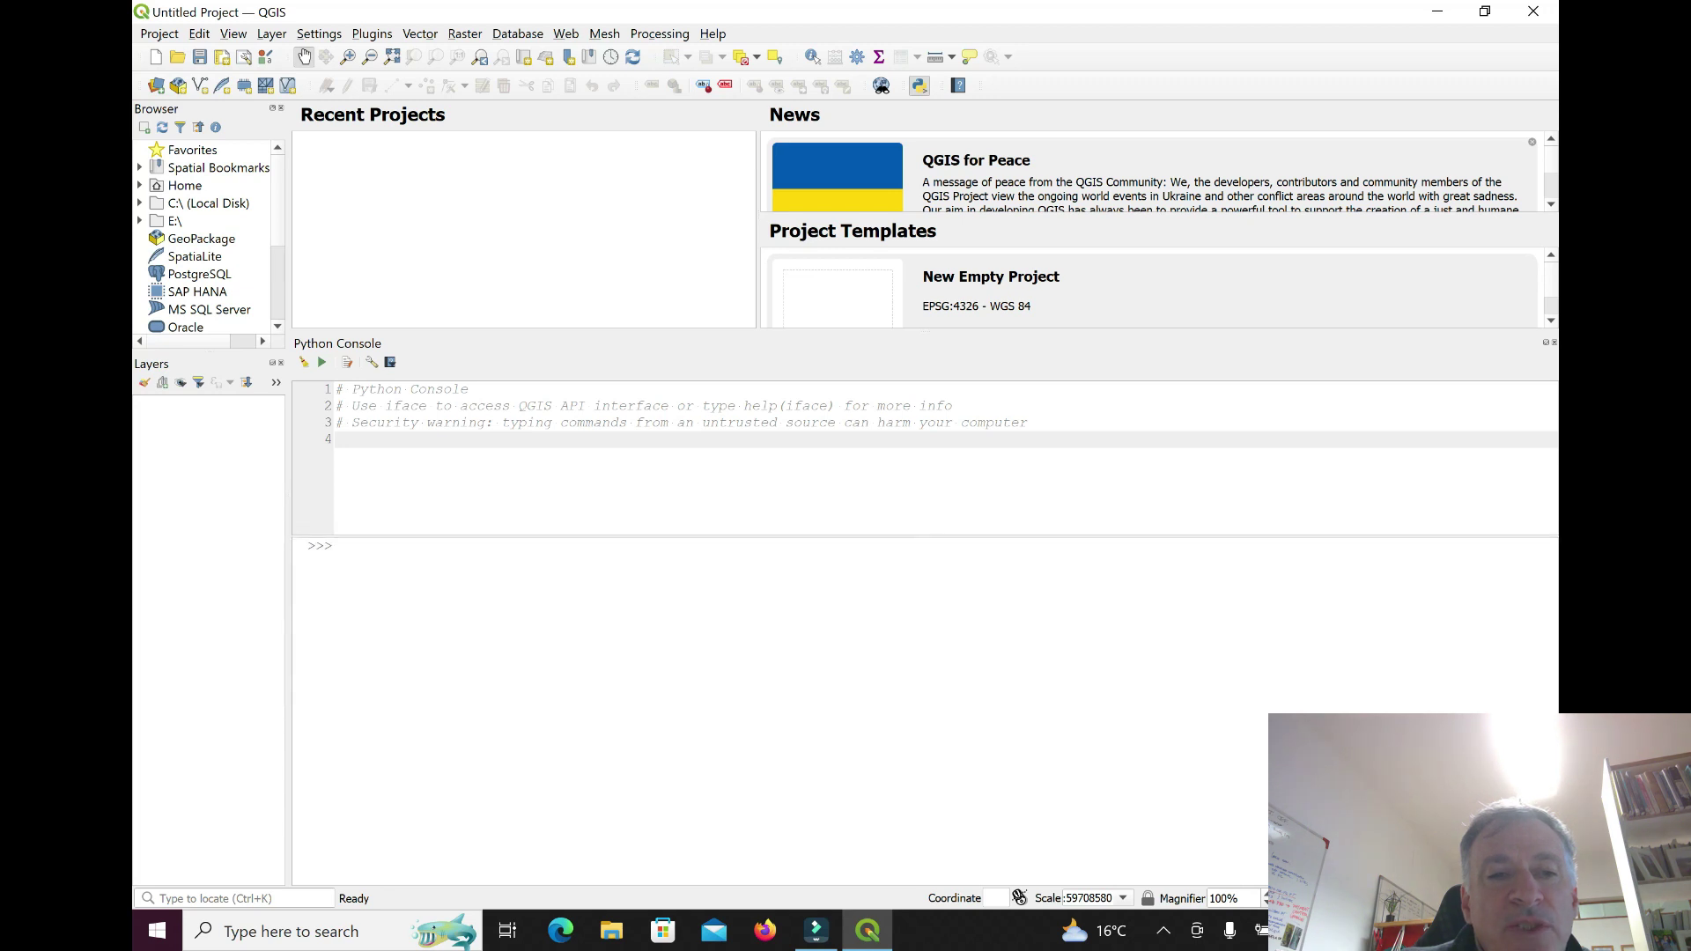
left_click(335, 547)
Step: Run import sys and sys.executable, then select the printed path C:\OSGeo4W\bin\qgis-ltr-bin.exe
type("imp")
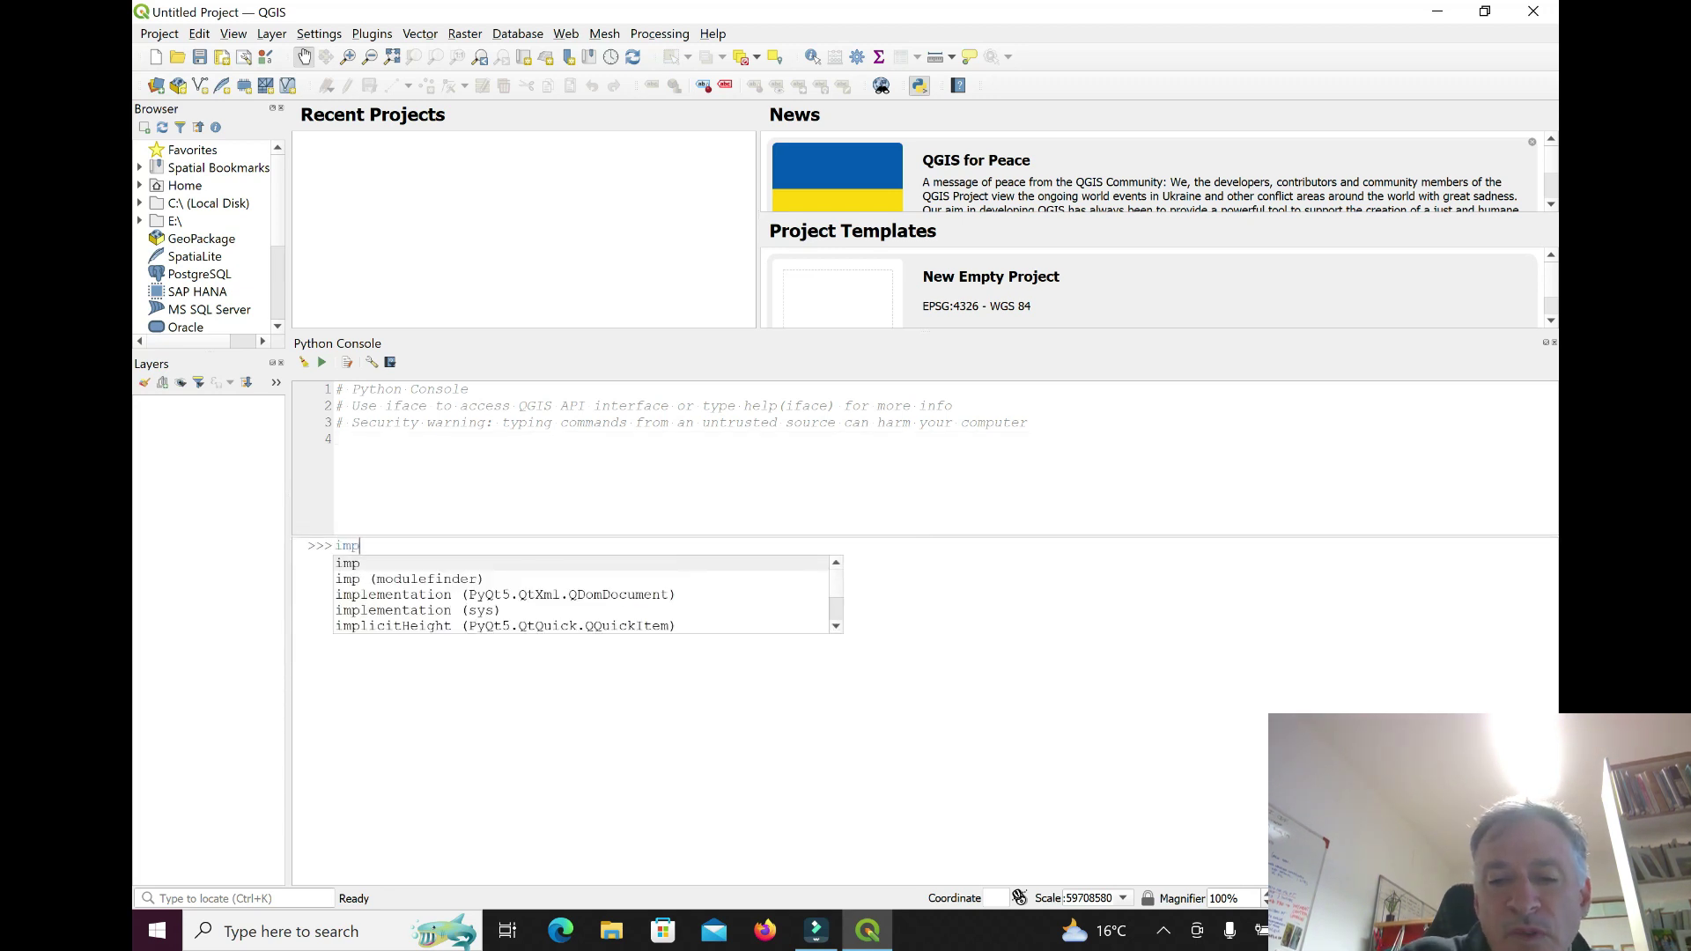
type("ort sys")
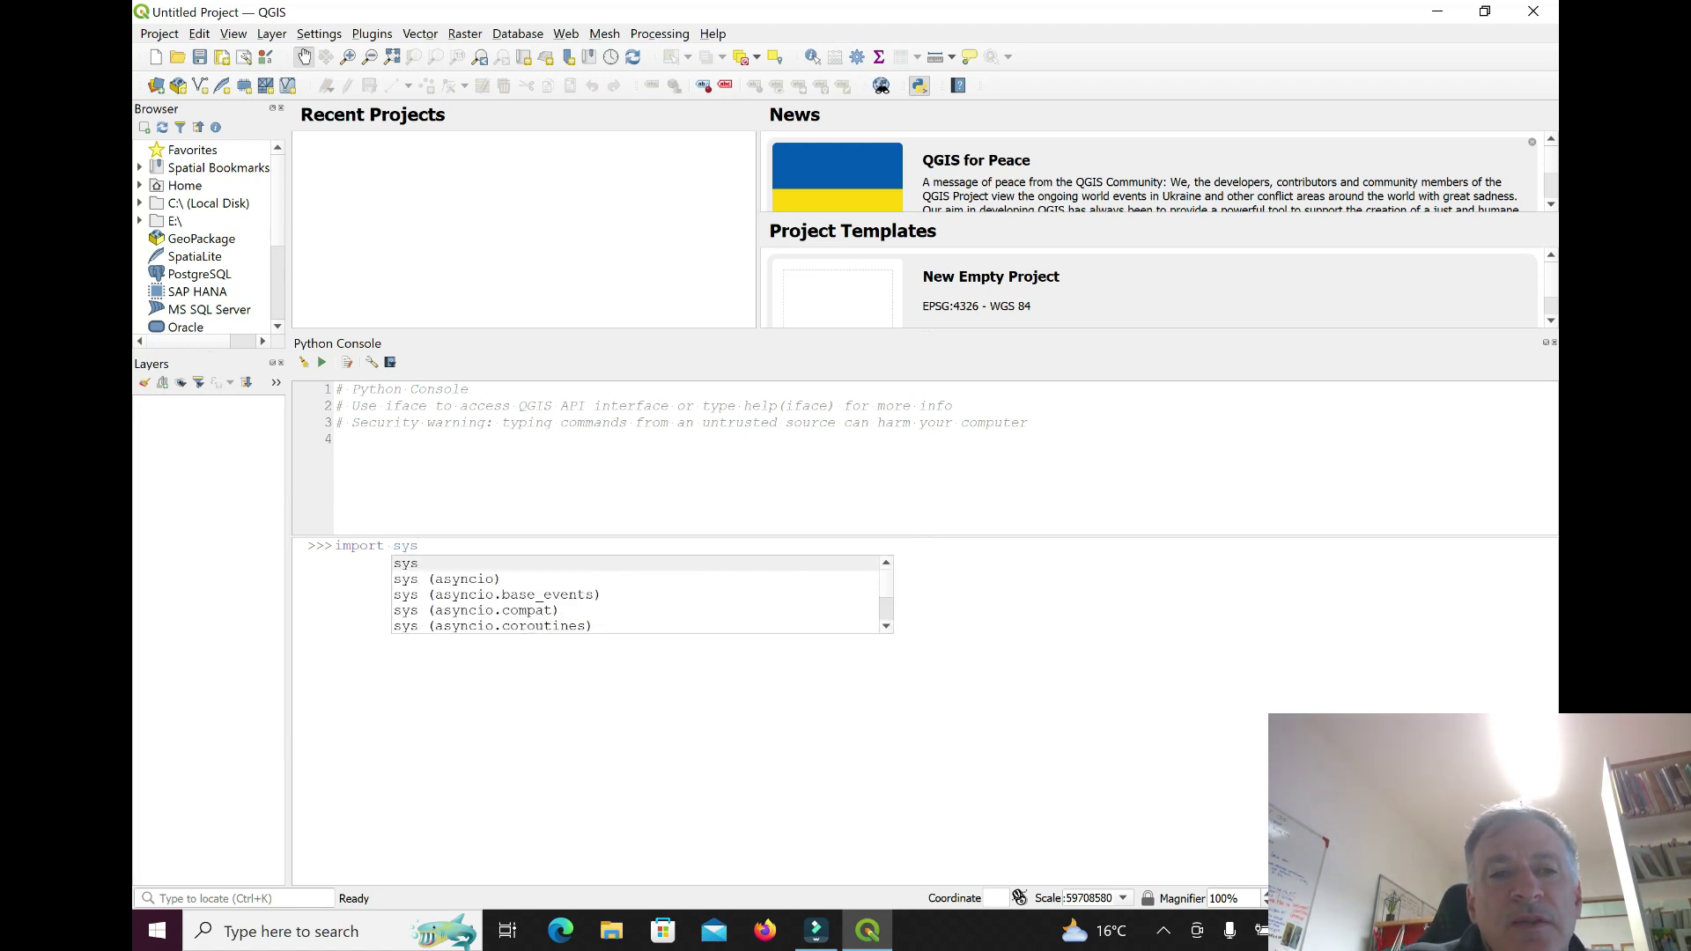
key("Return")
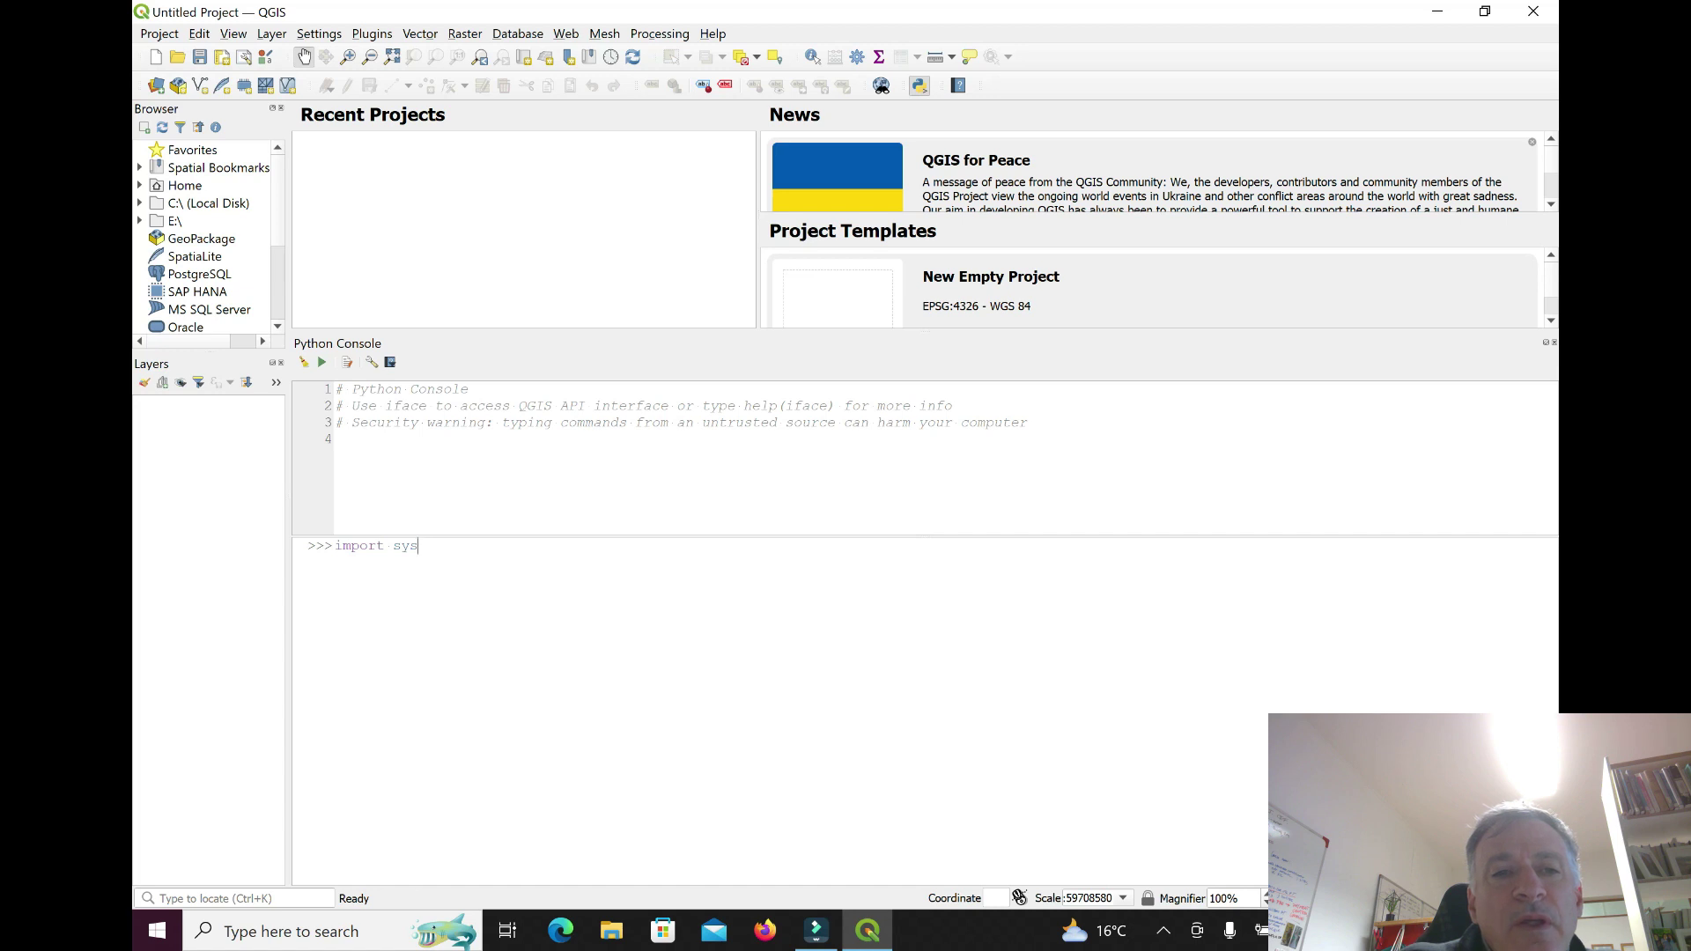
key("Return")
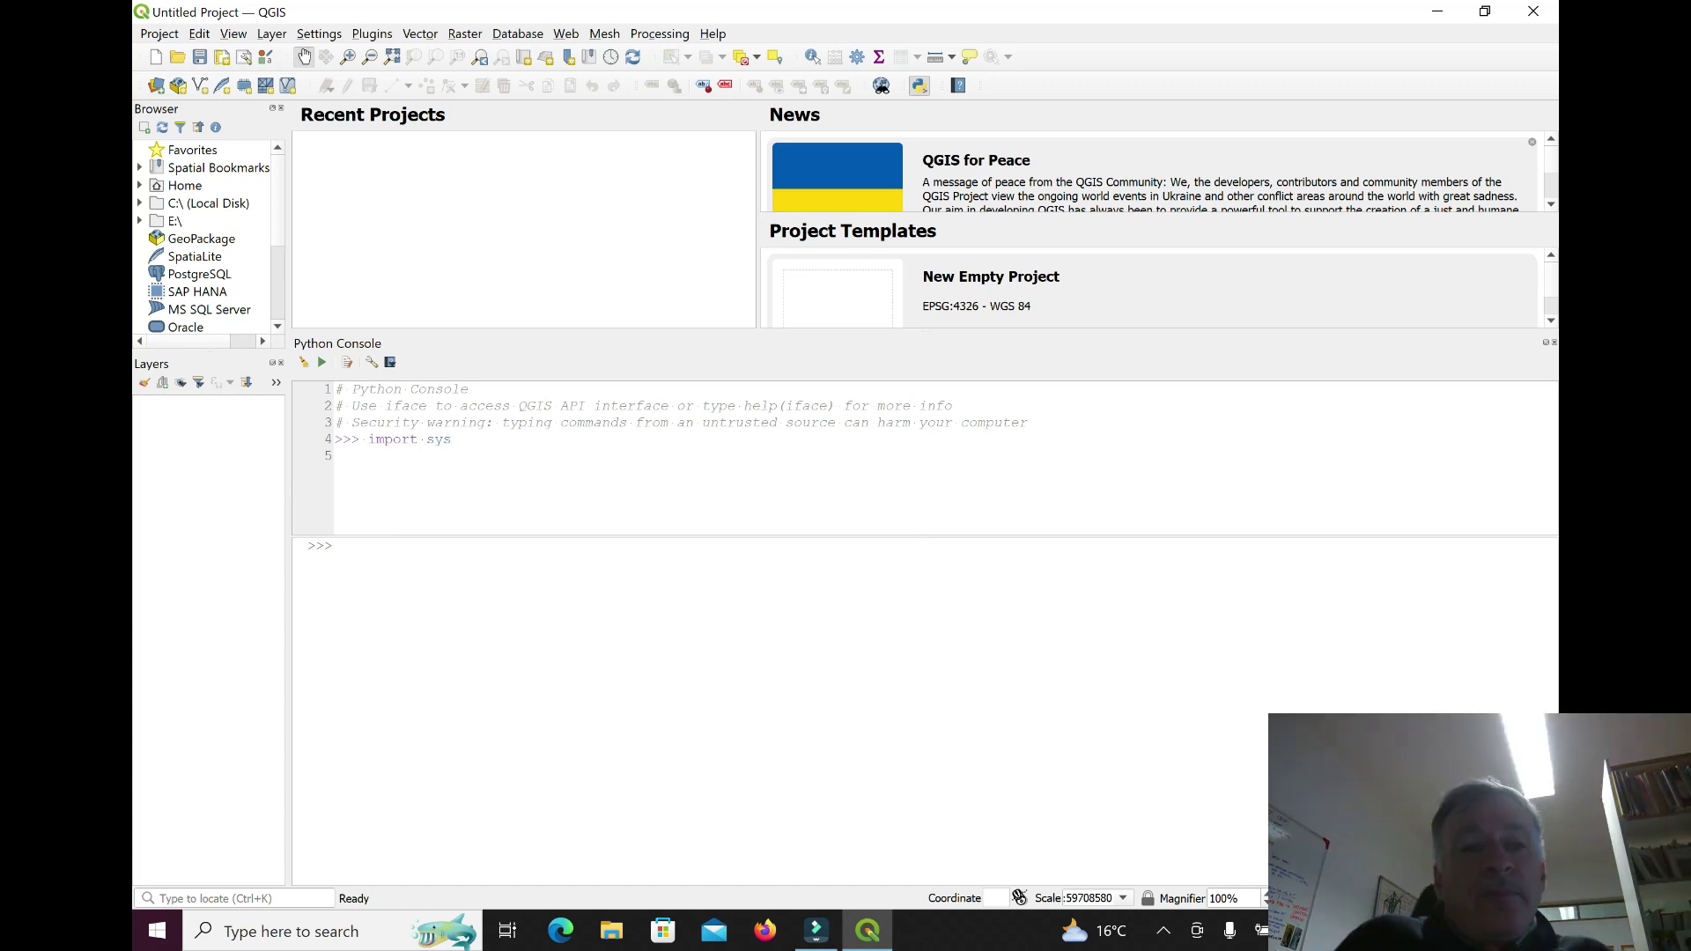
type("sys")
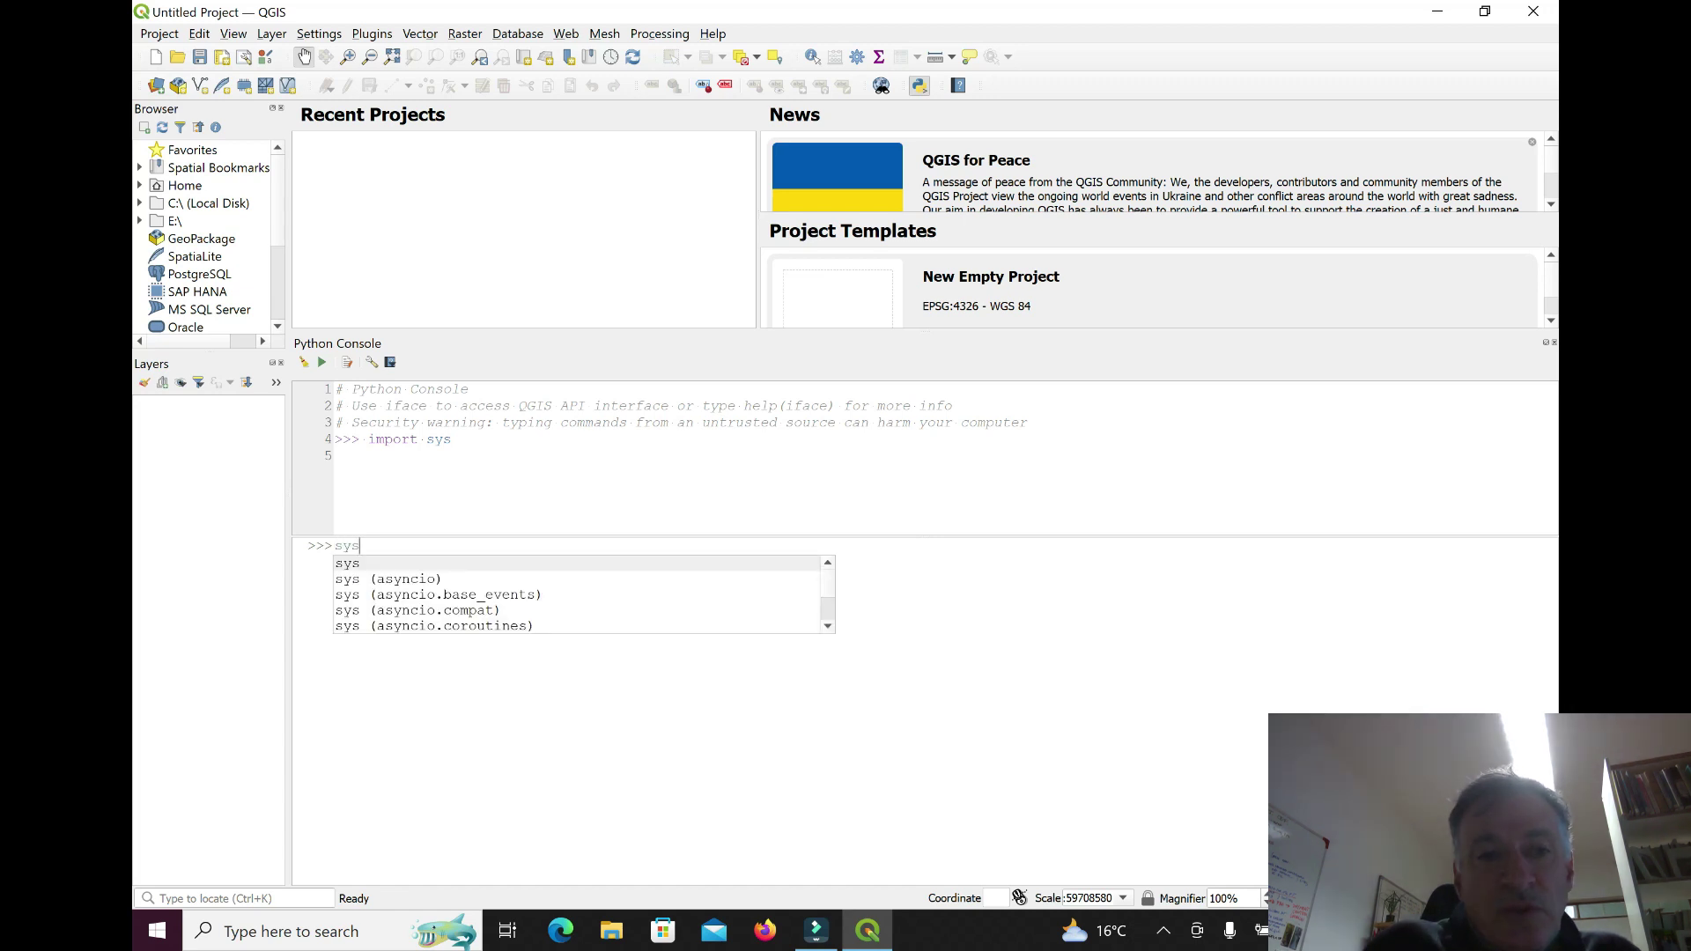
type(".")
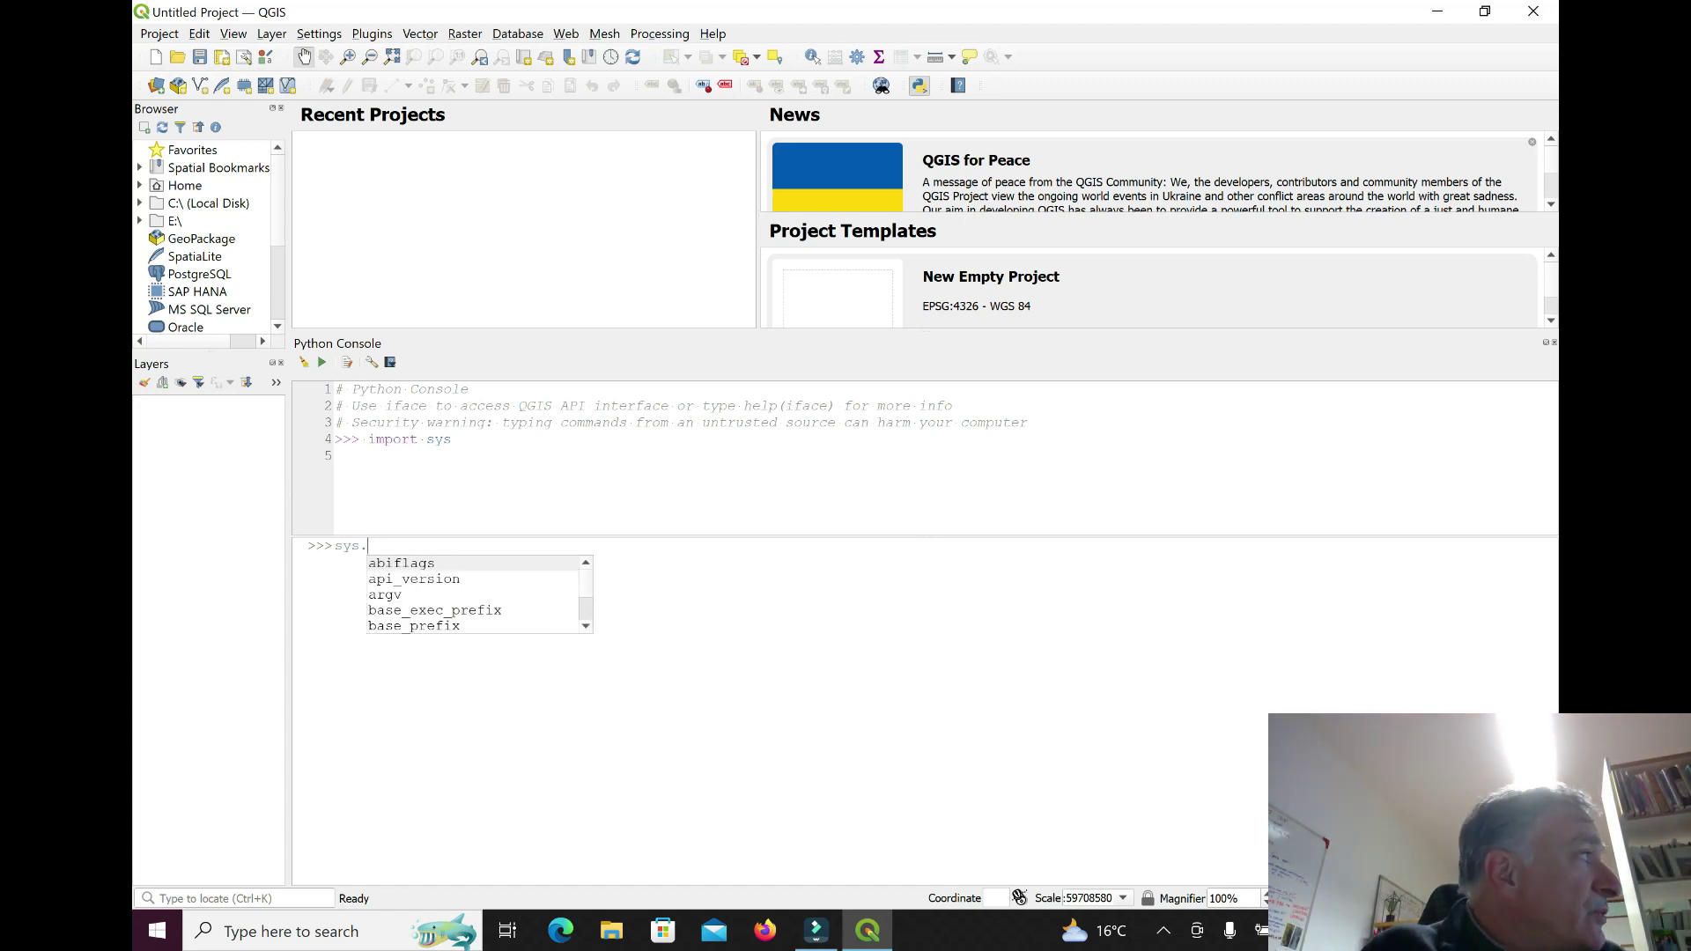
type("exe")
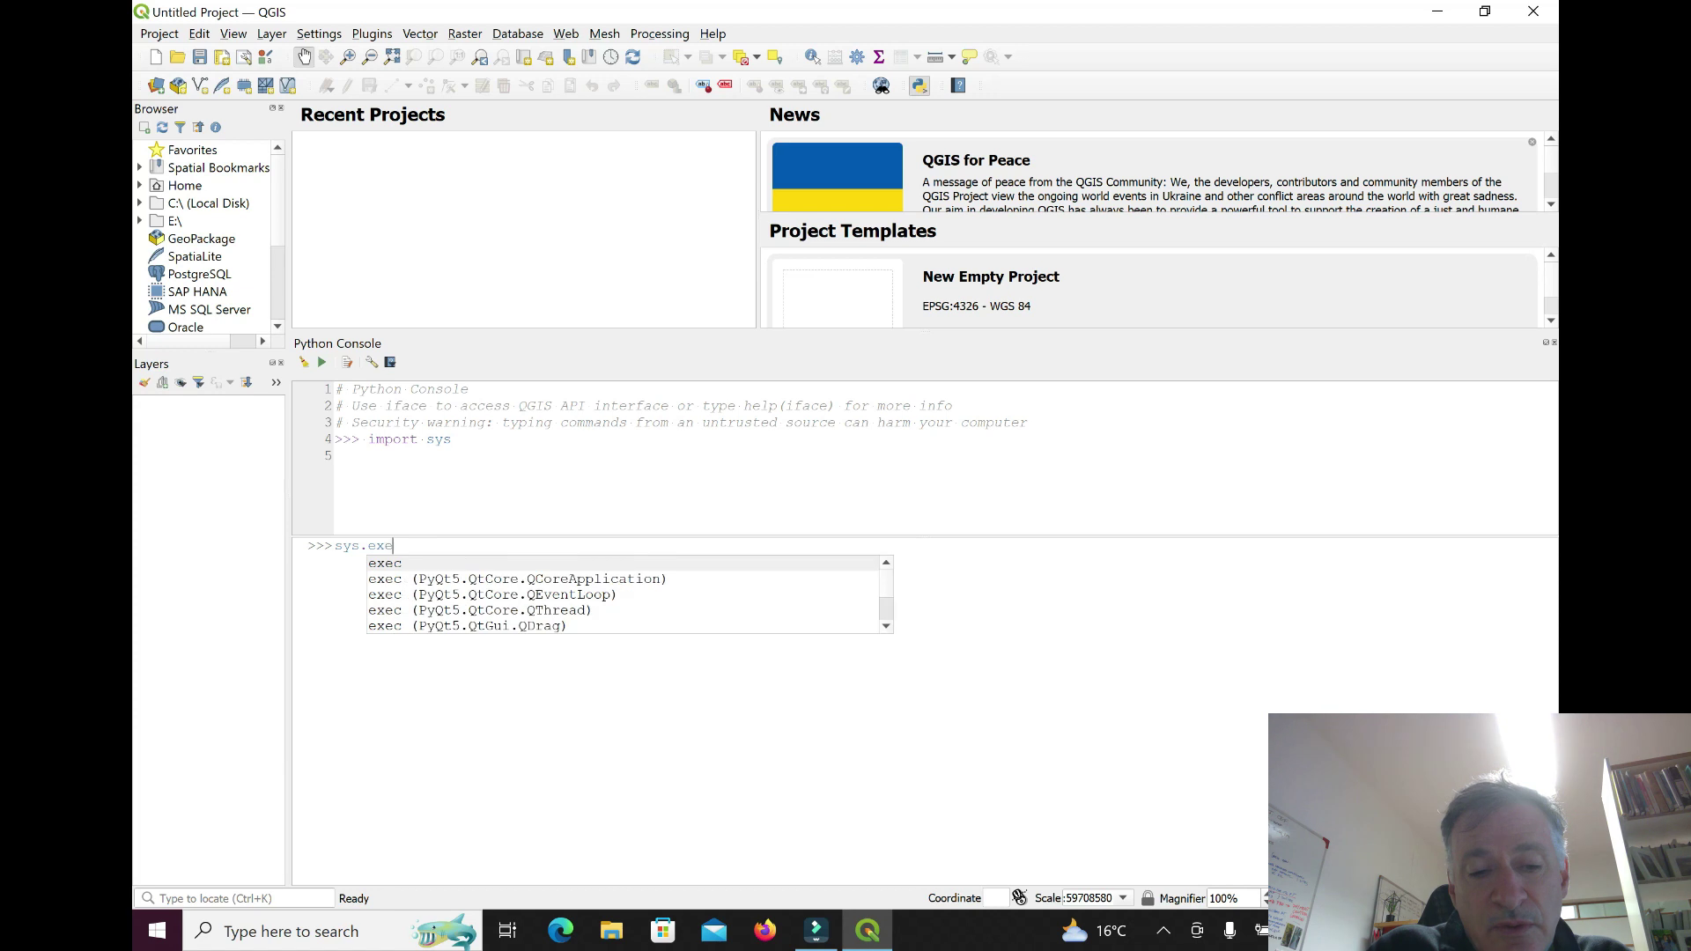
type("cutable")
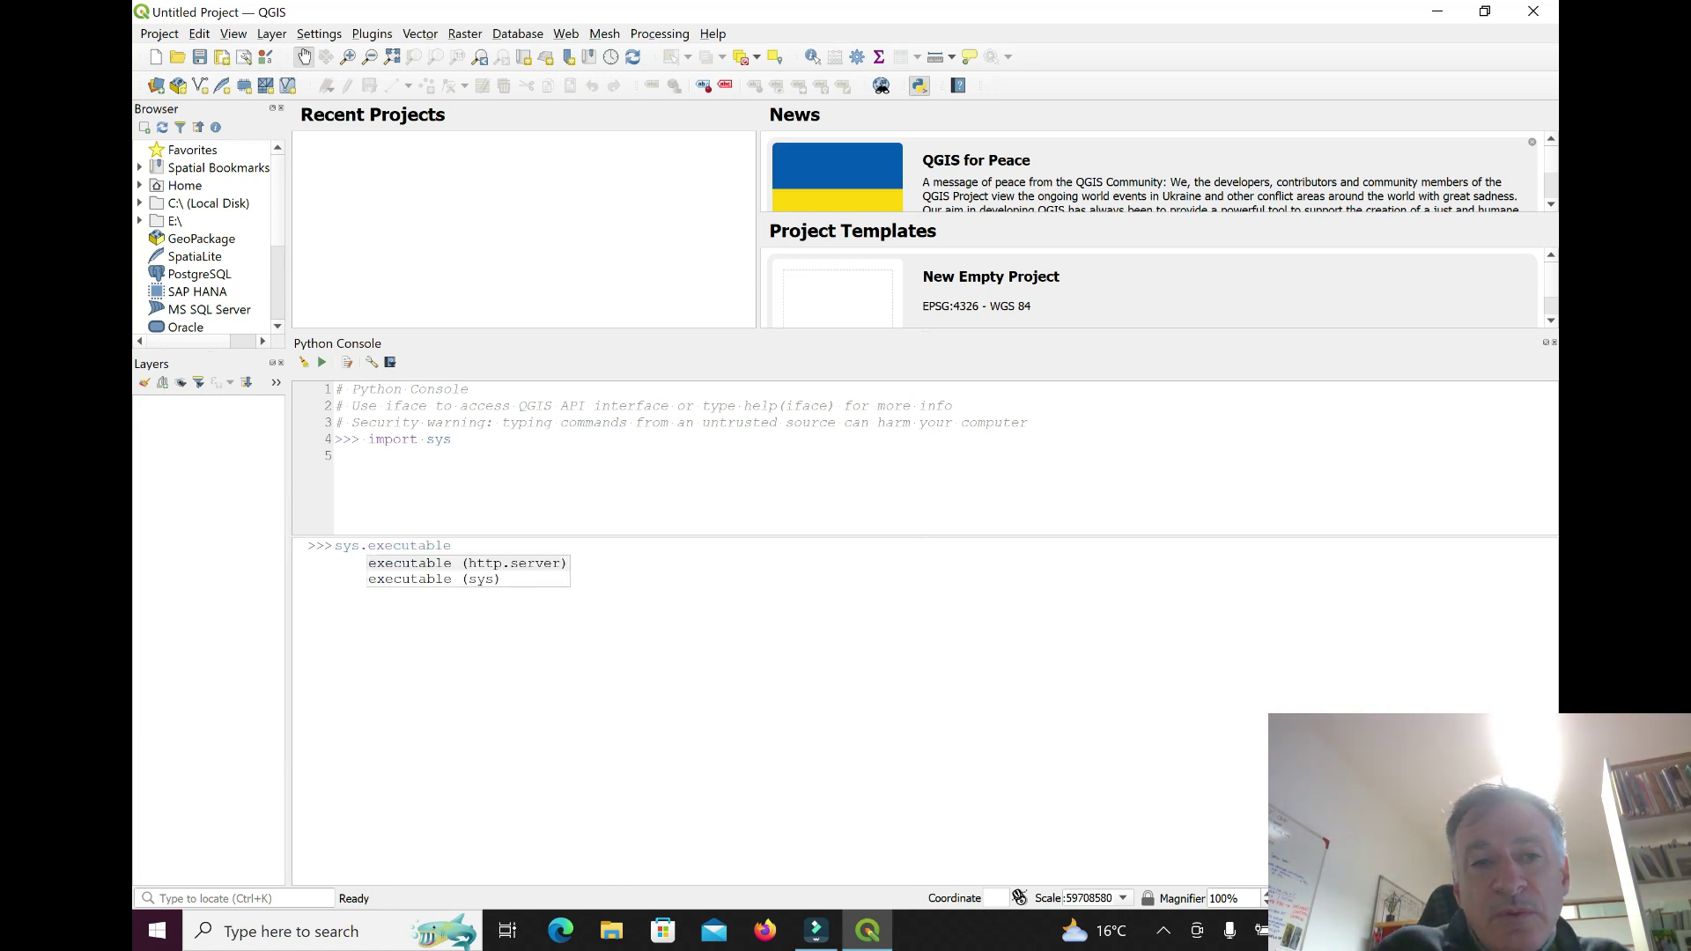
key("Escape")
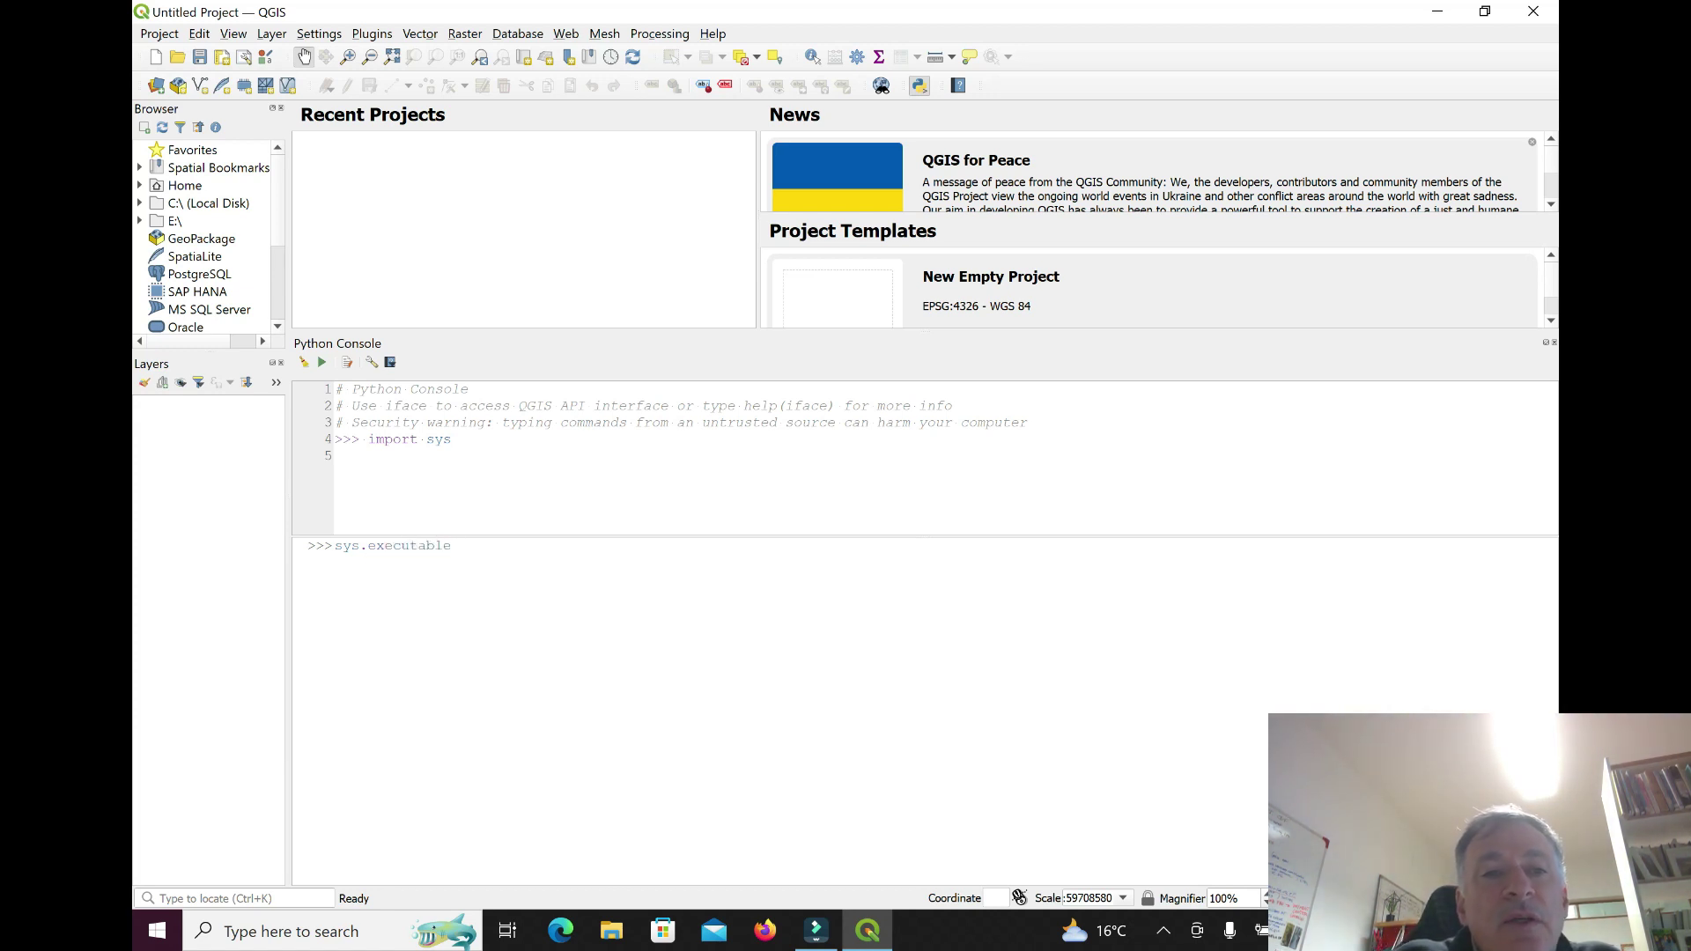
key("Return")
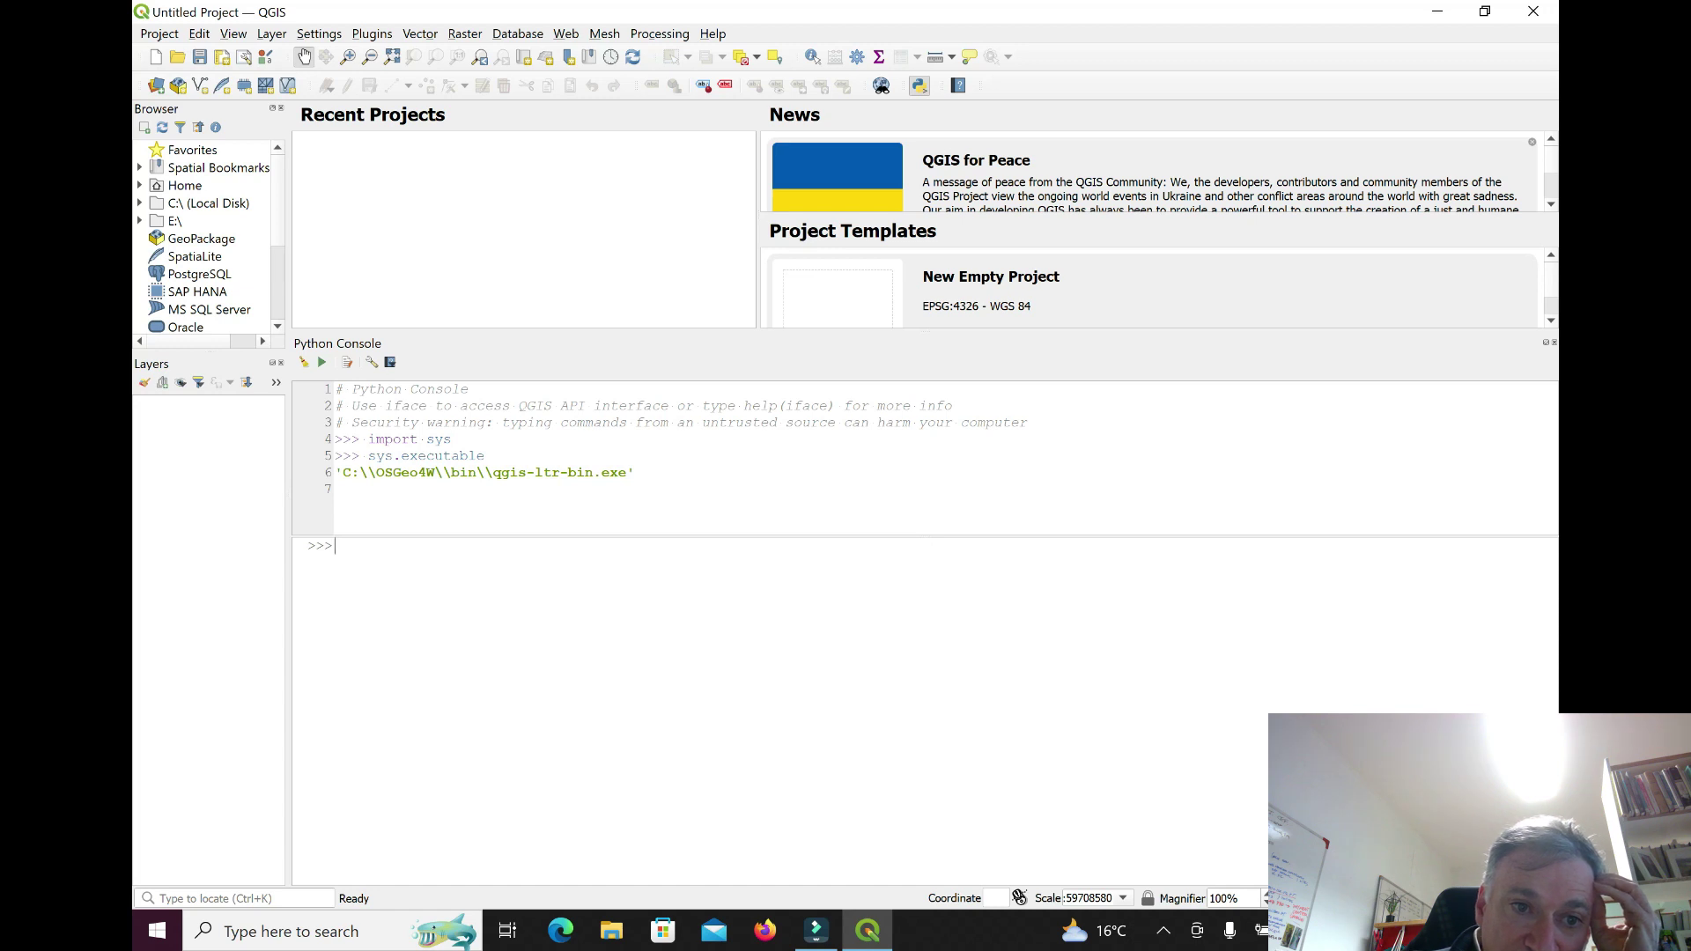
left_click_drag(343, 474, 619, 473)
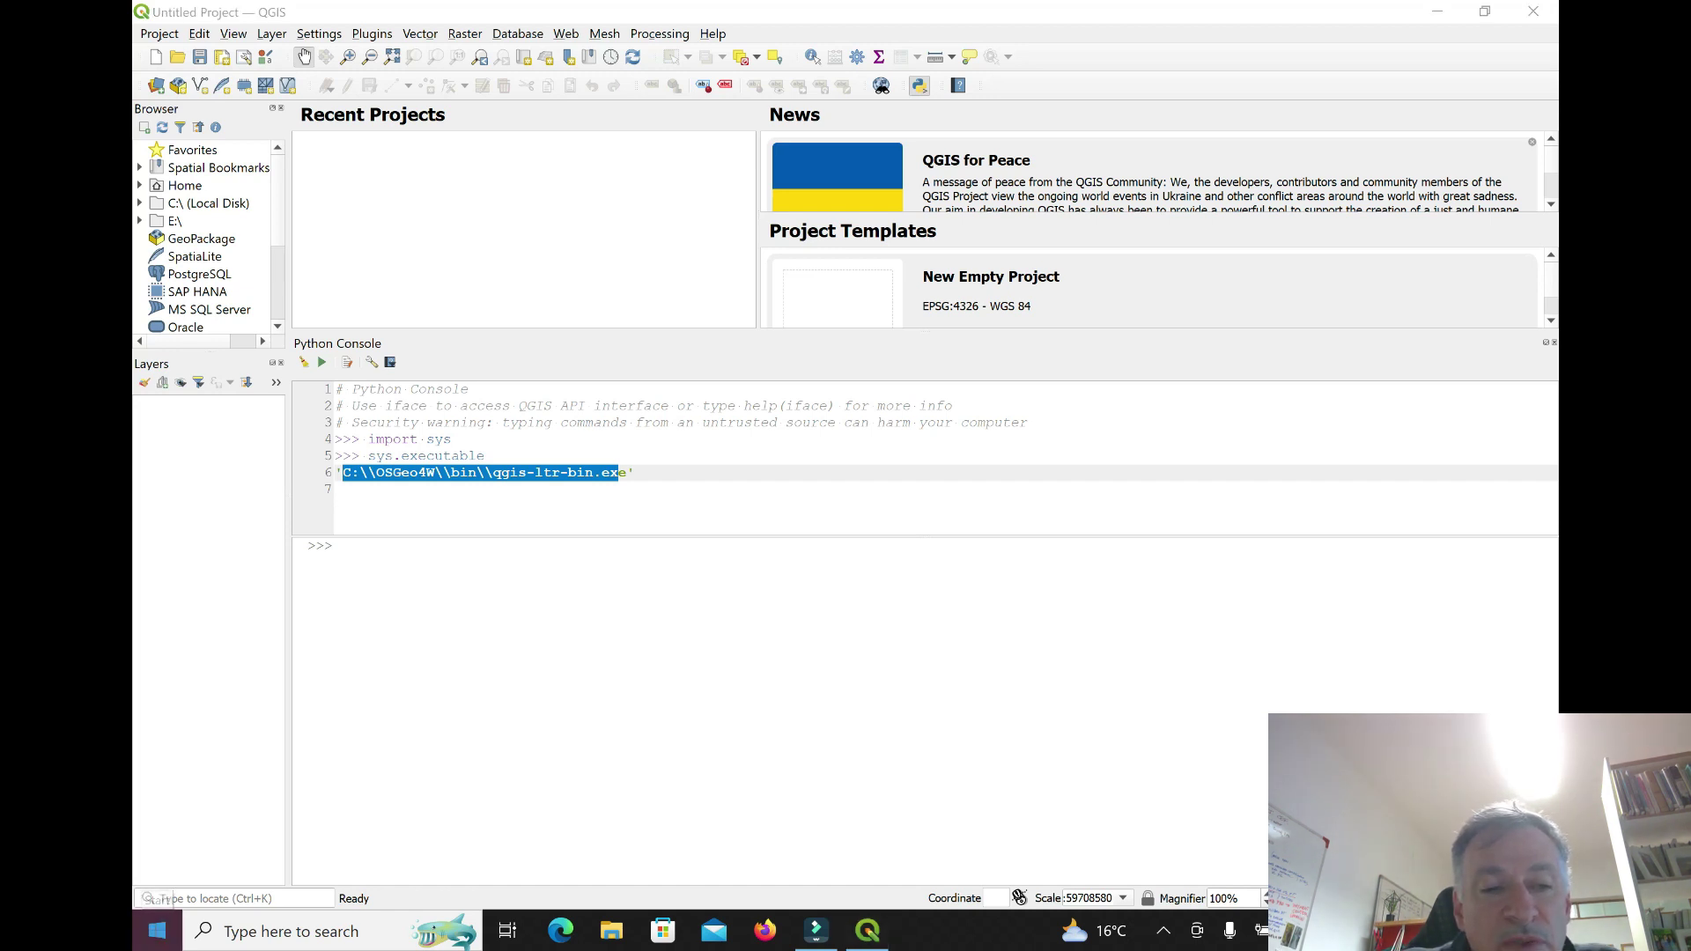
Step: Search the Start menu for 'shell' and launch the OSGeo4W Shell result
left_click(157, 931)
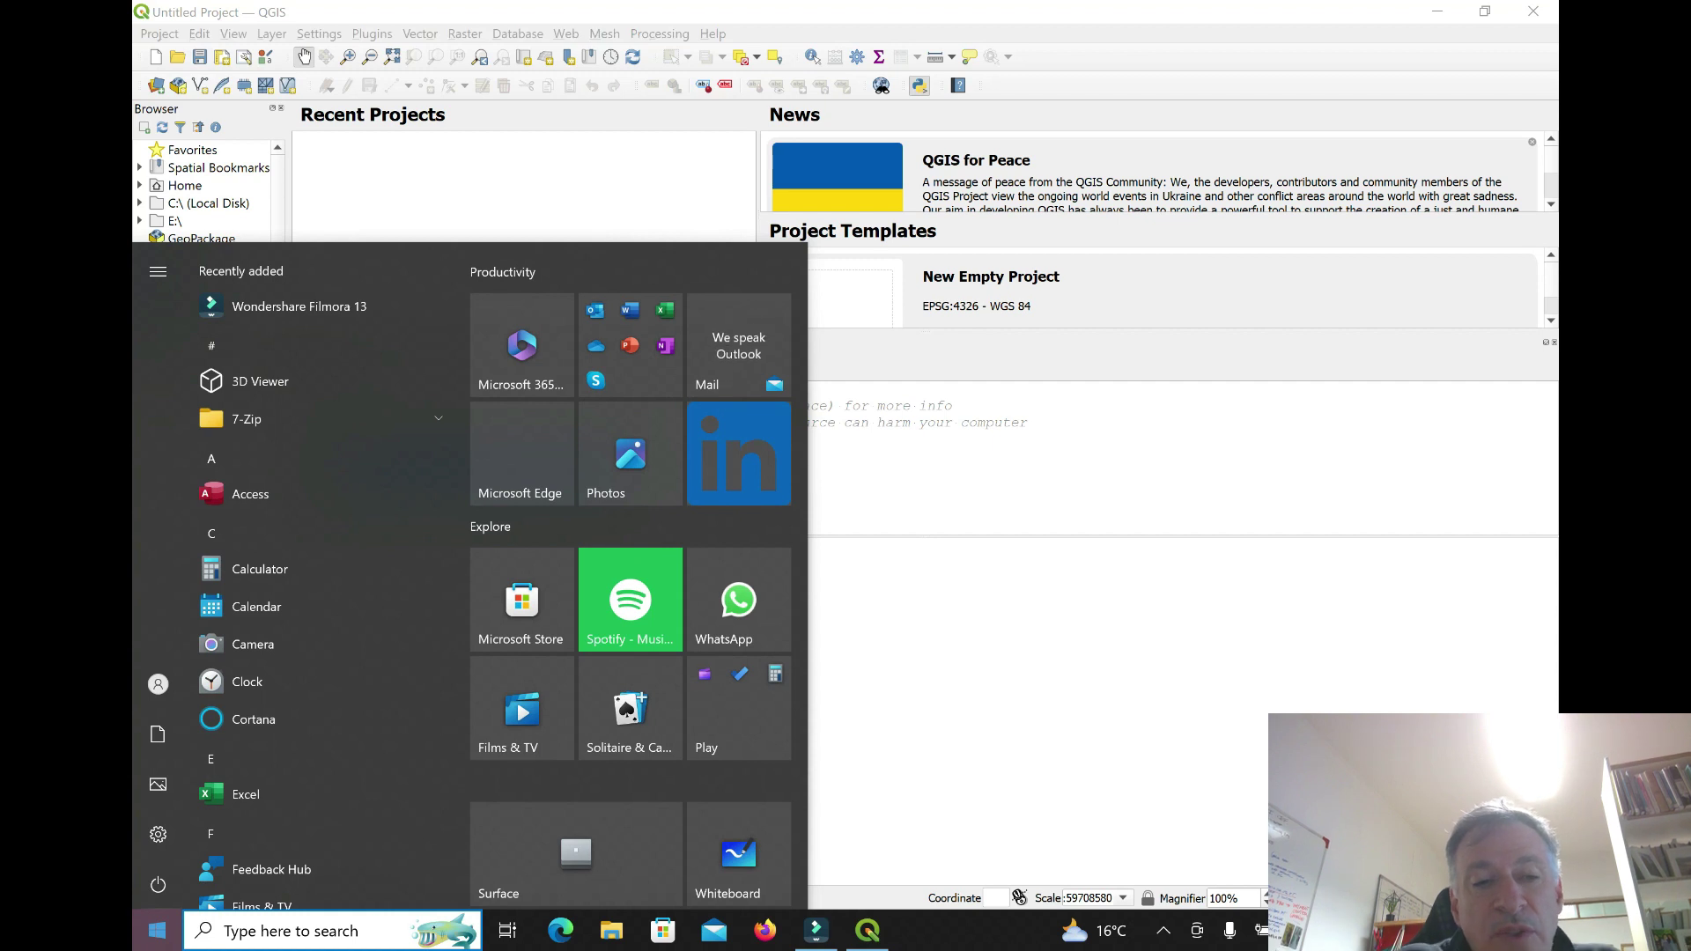
type("s")
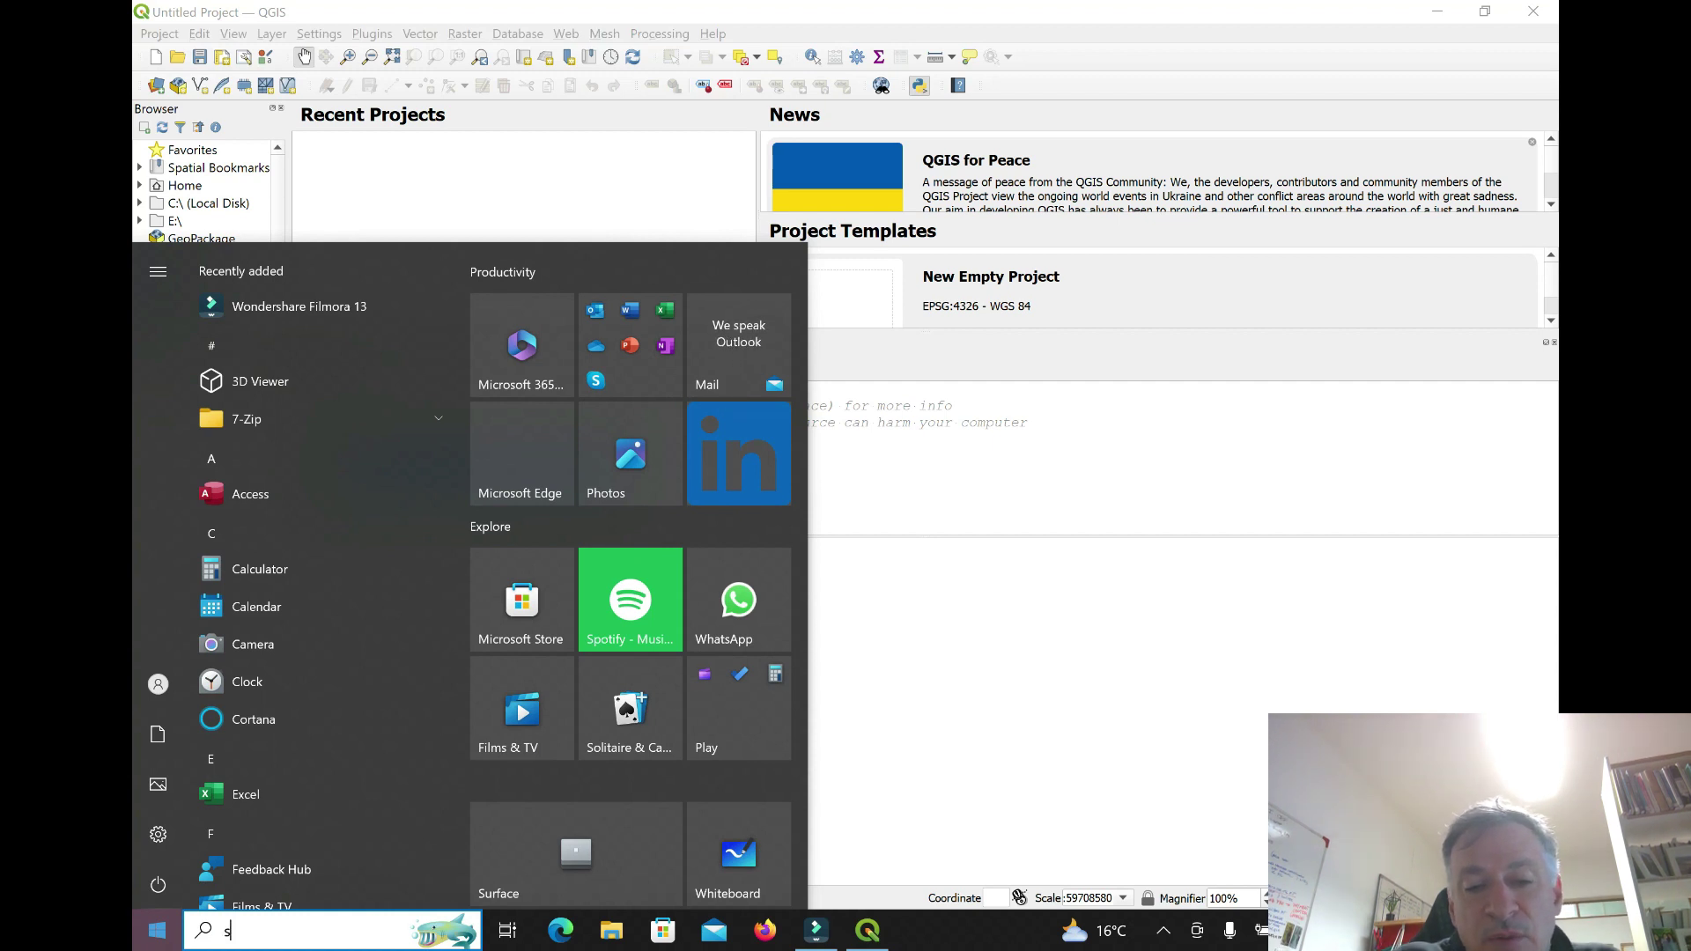
type("hell")
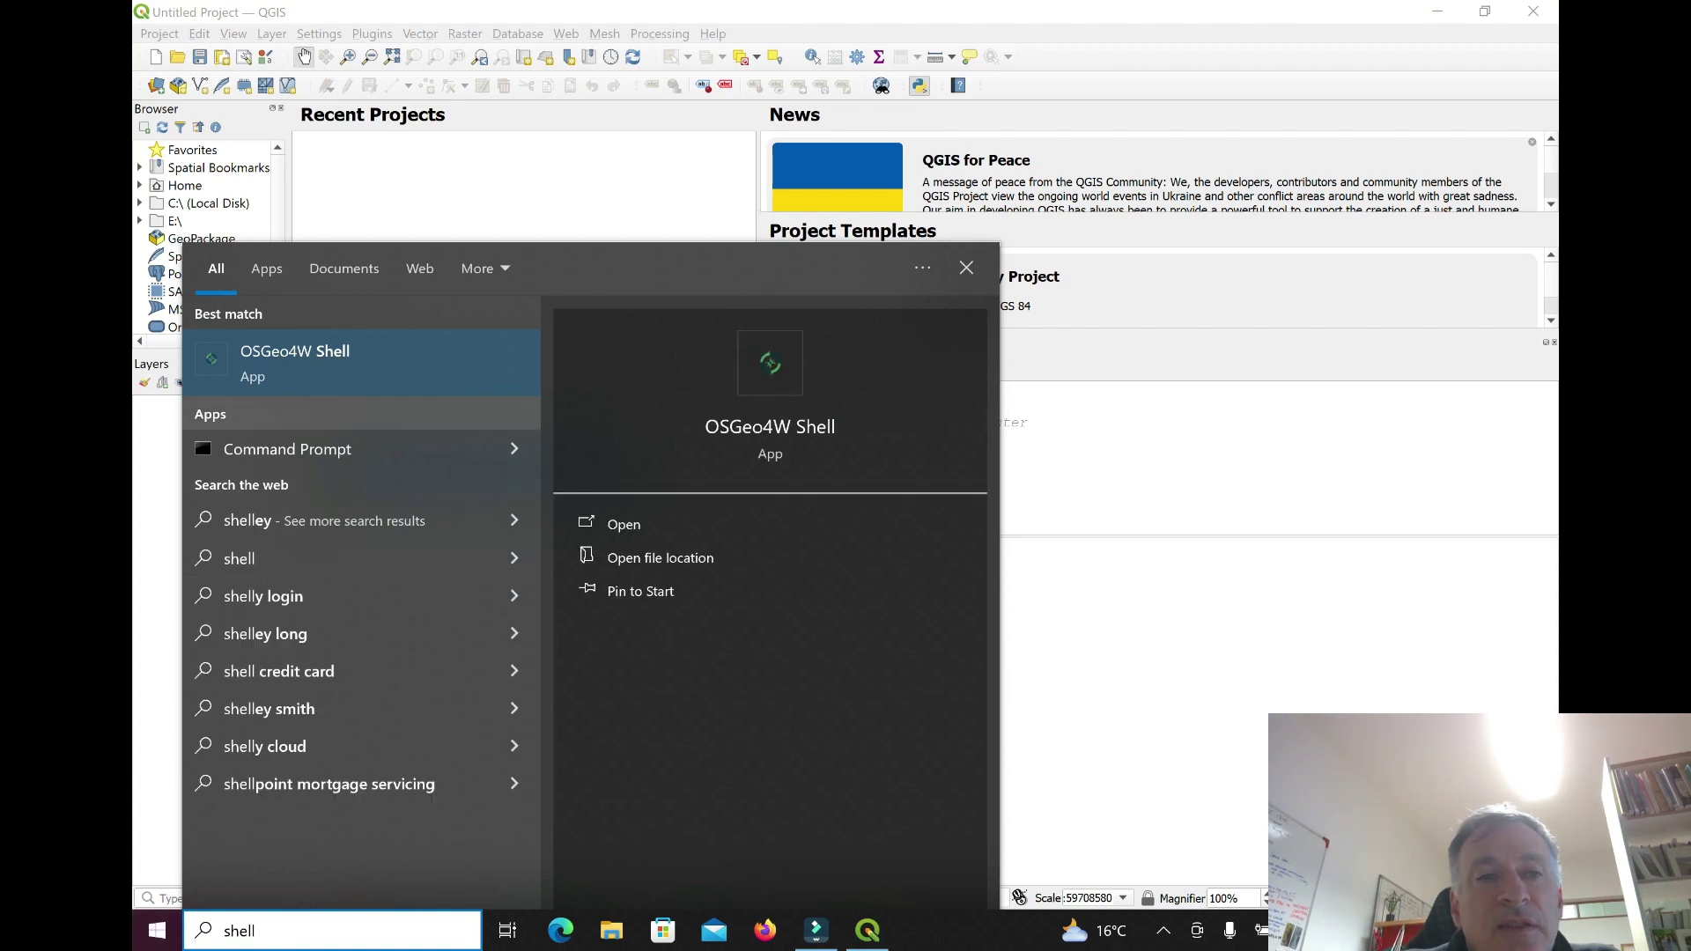
right_click(295, 370)
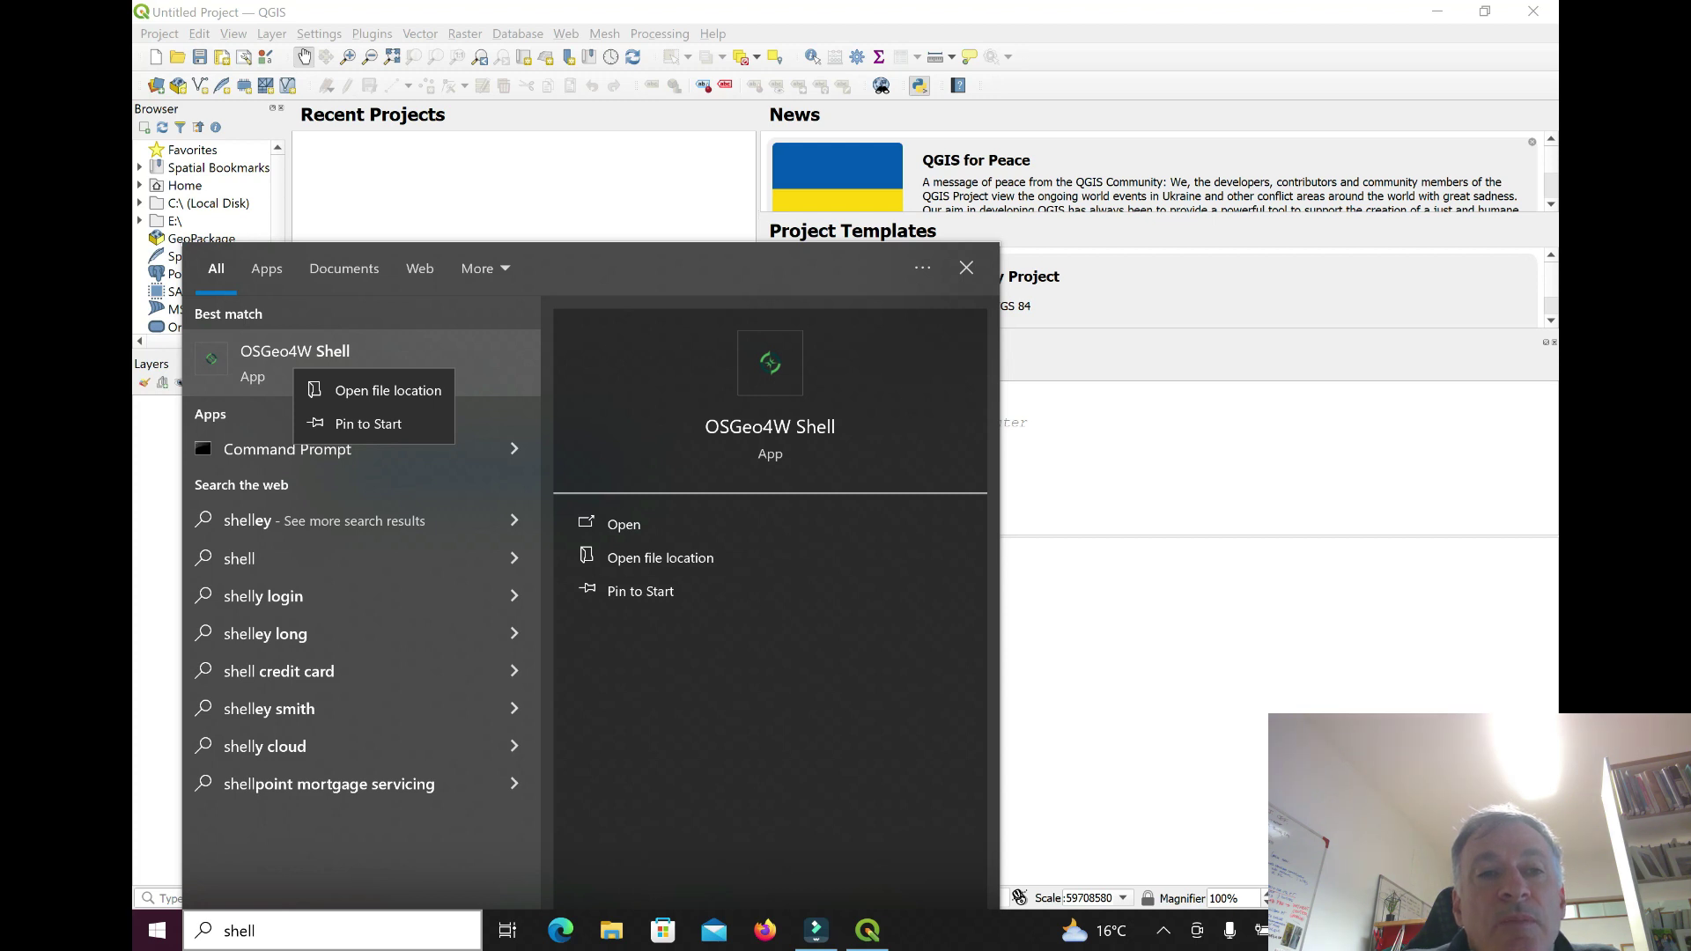
key("Escape")
key("Return")
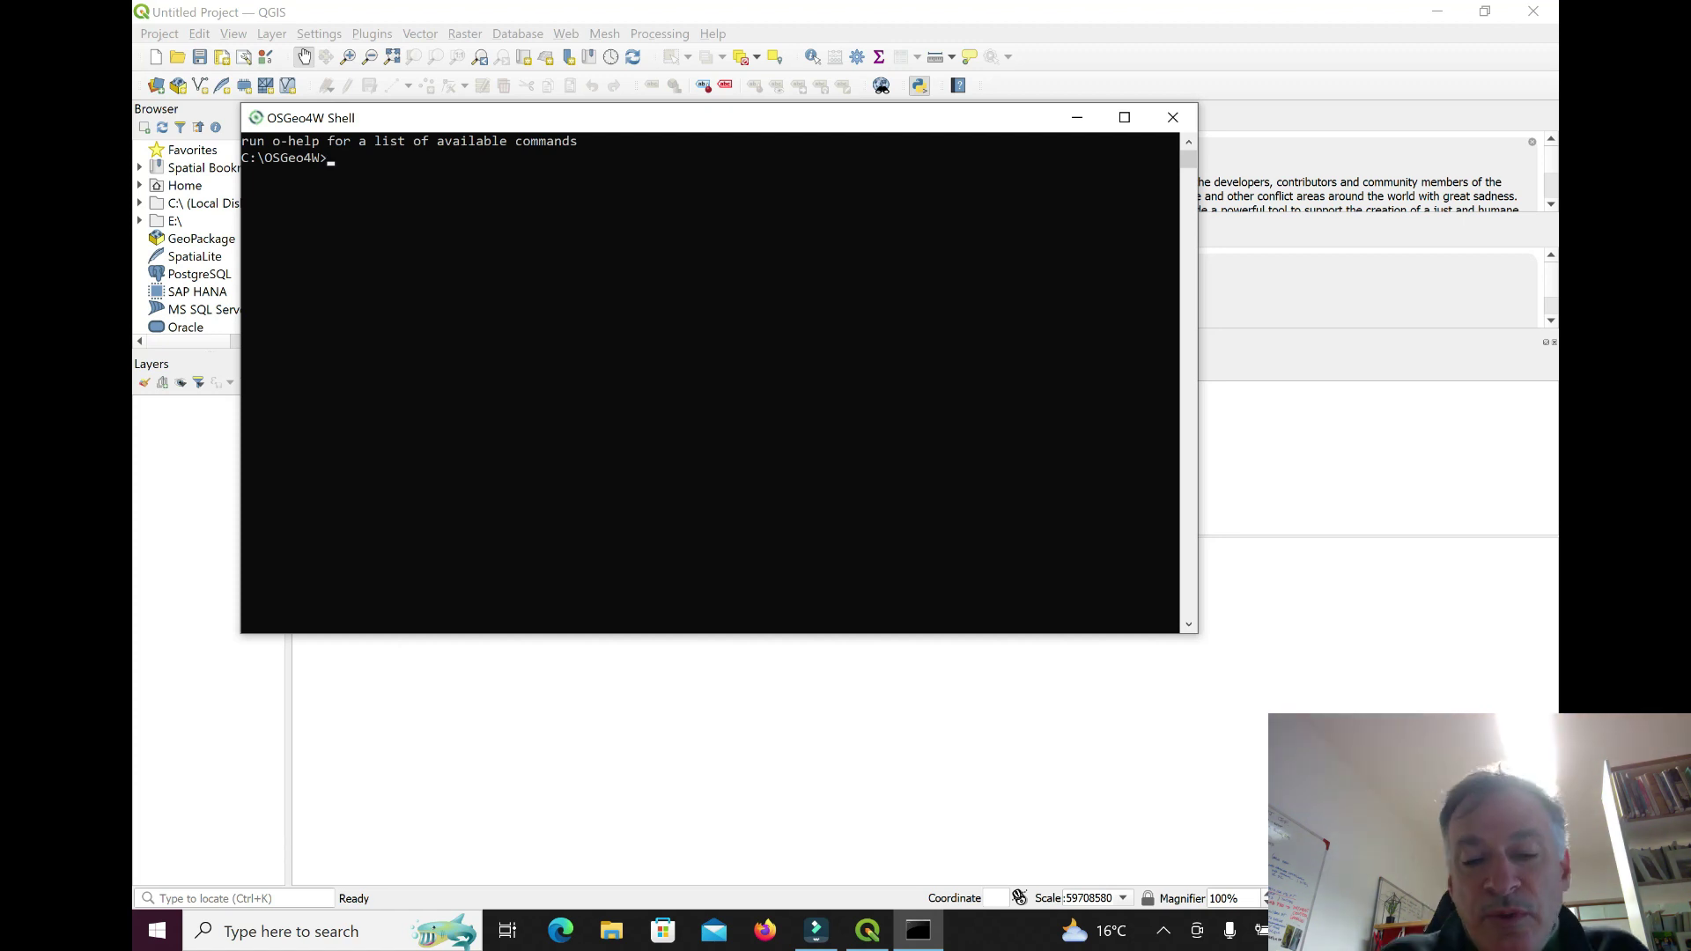
Step: Start python in the OSGeo4W Shell and confirm 2+2 returns 4
type("python")
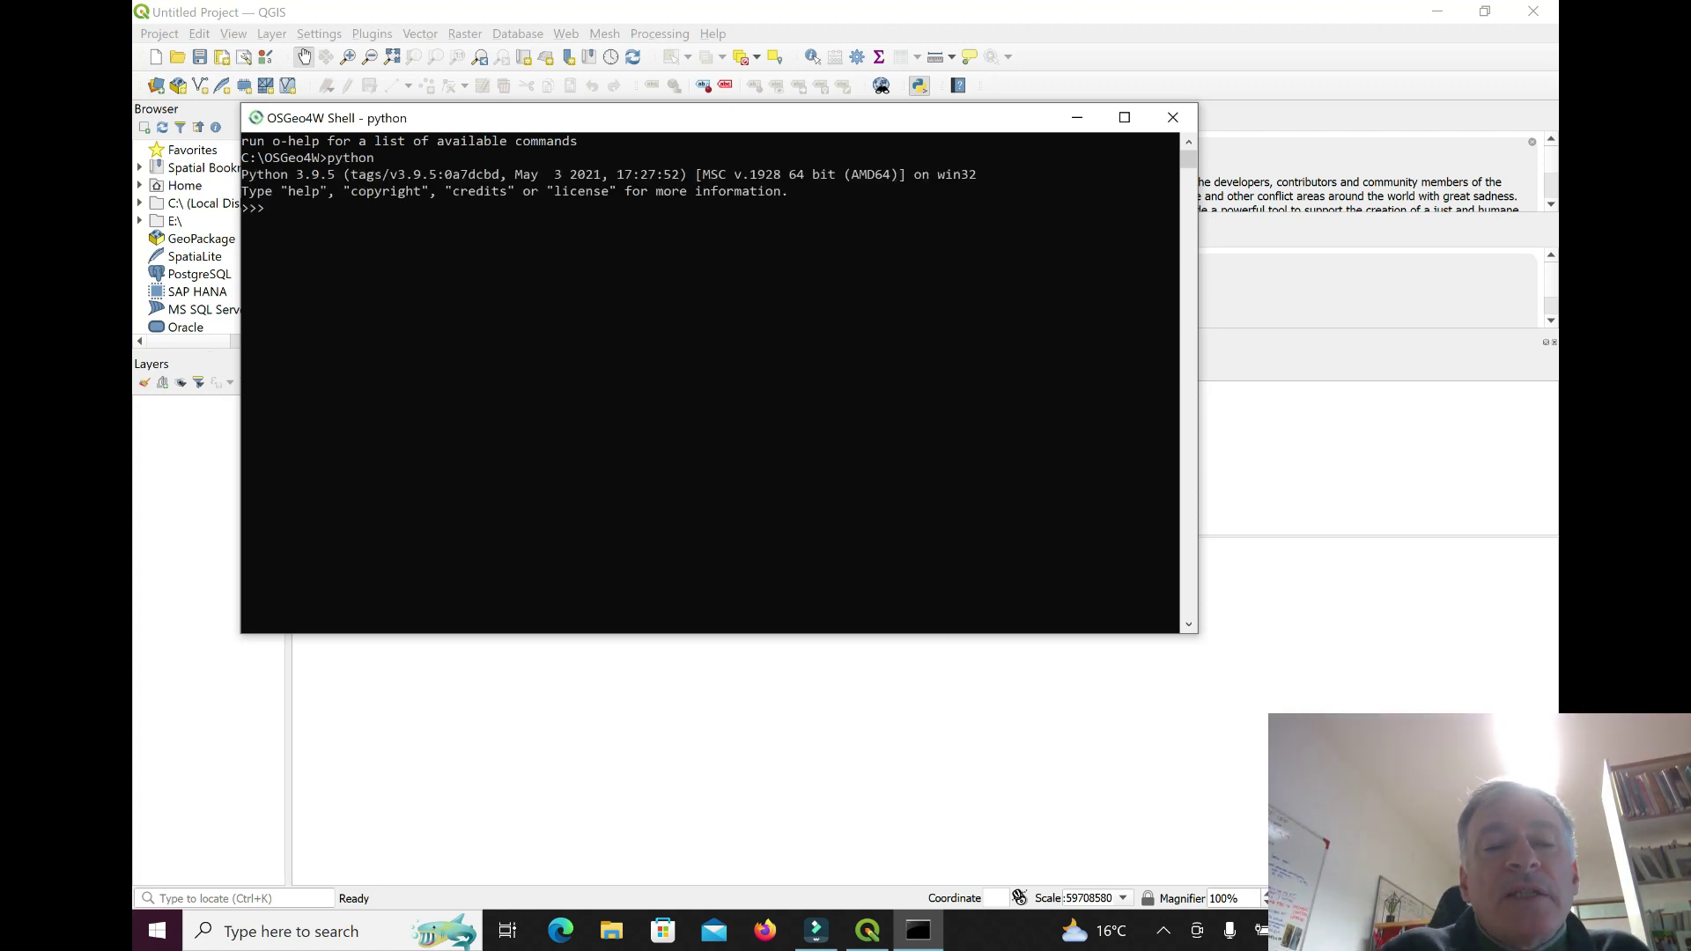
left_click(424, 191)
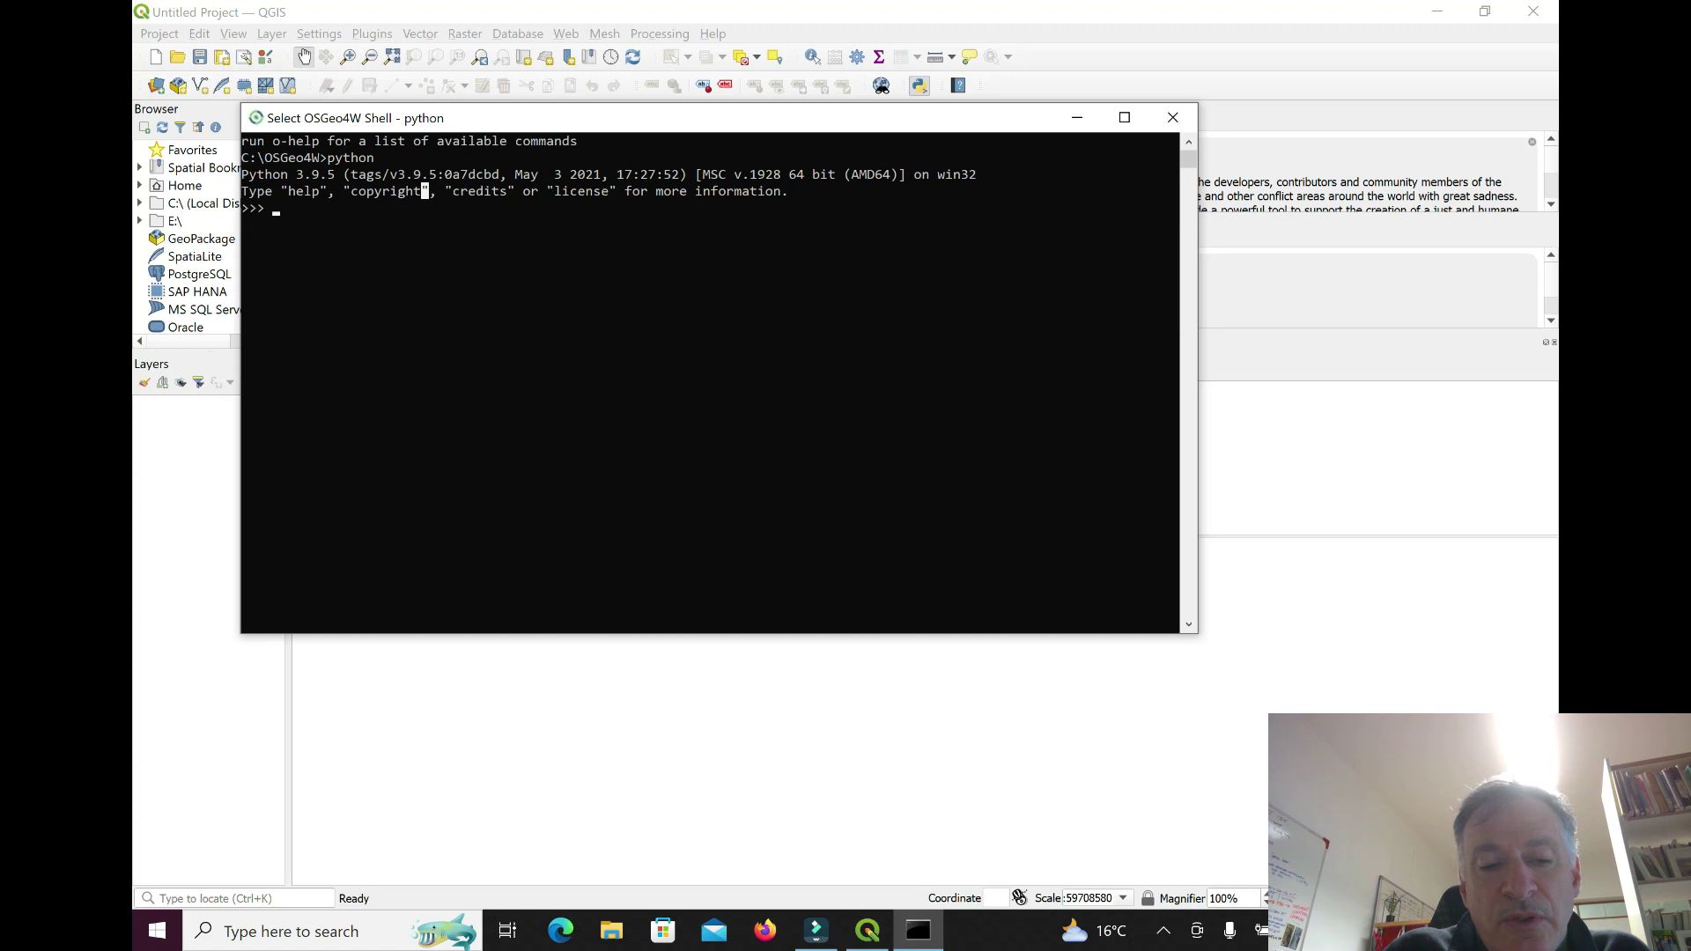
key("Escape")
type("2+2 4 >>> ")
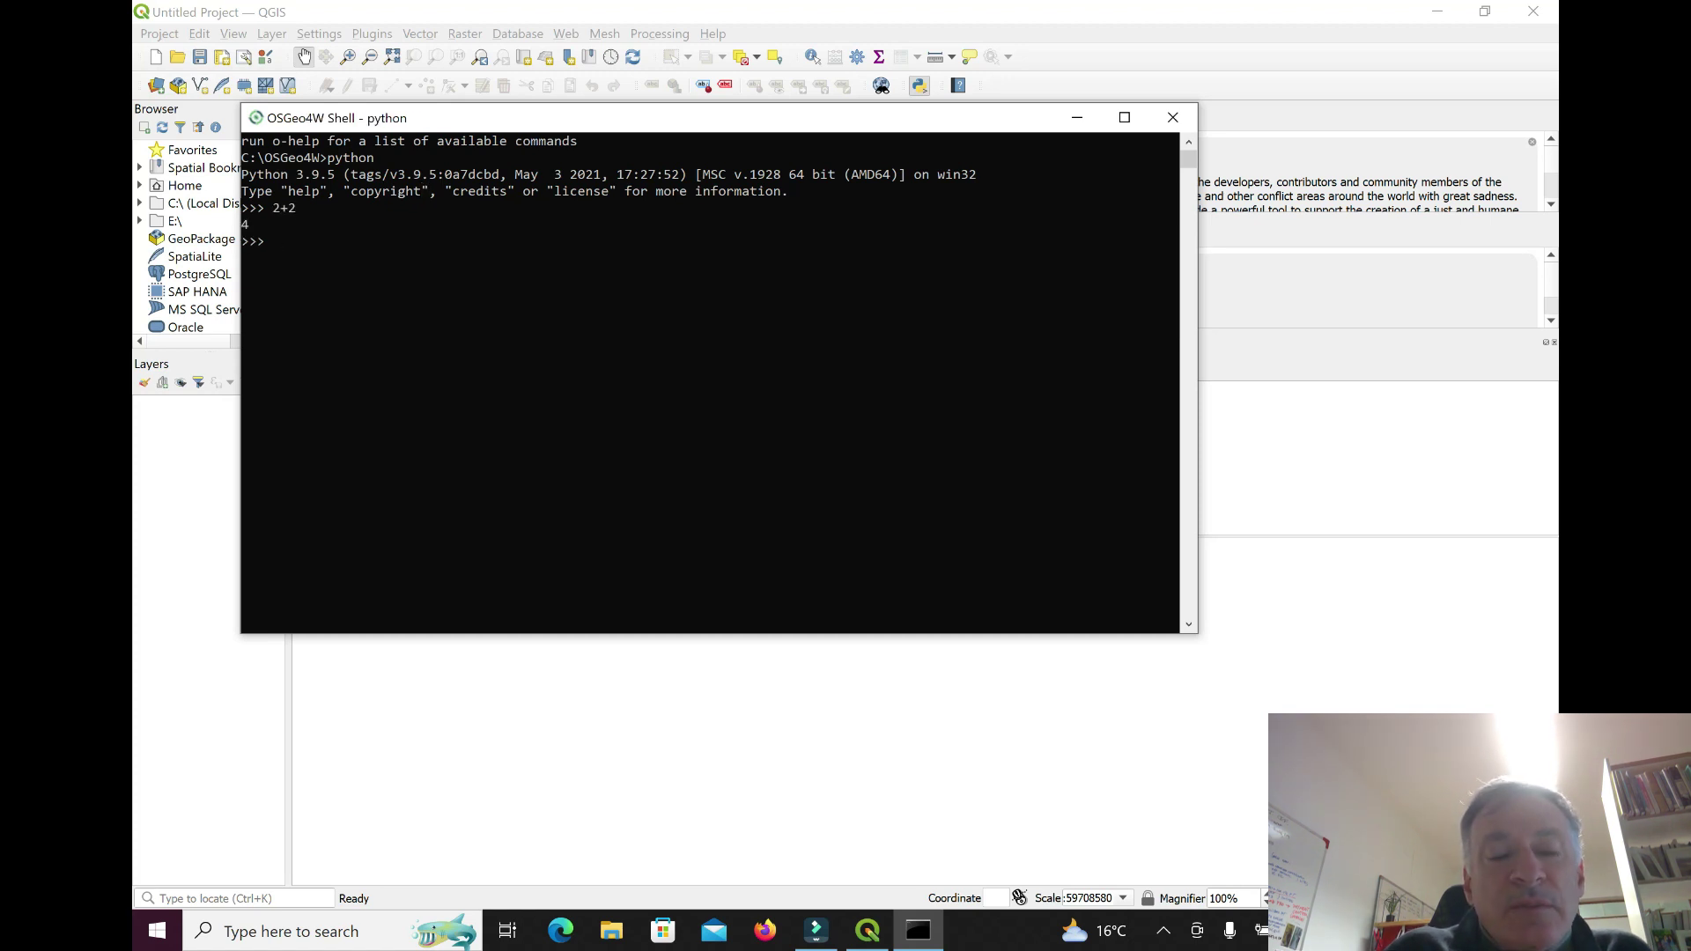
type("exit")
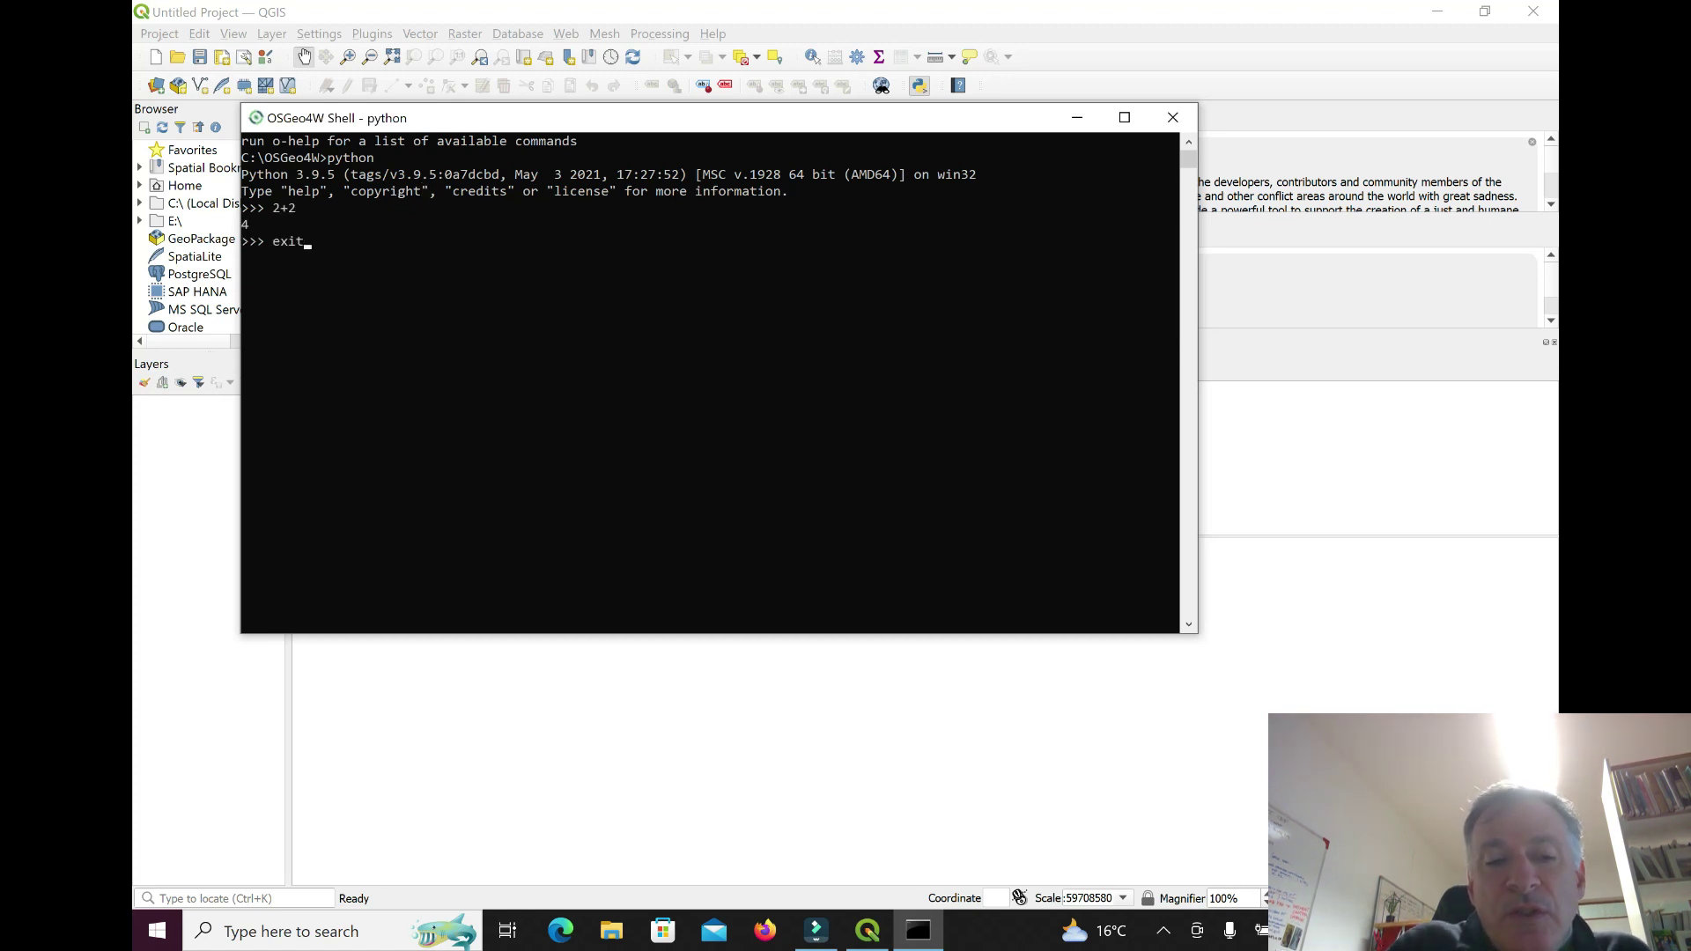
key("BackSpace")
key("BackSpace")
key("BackSpace")
key("BackSpace")
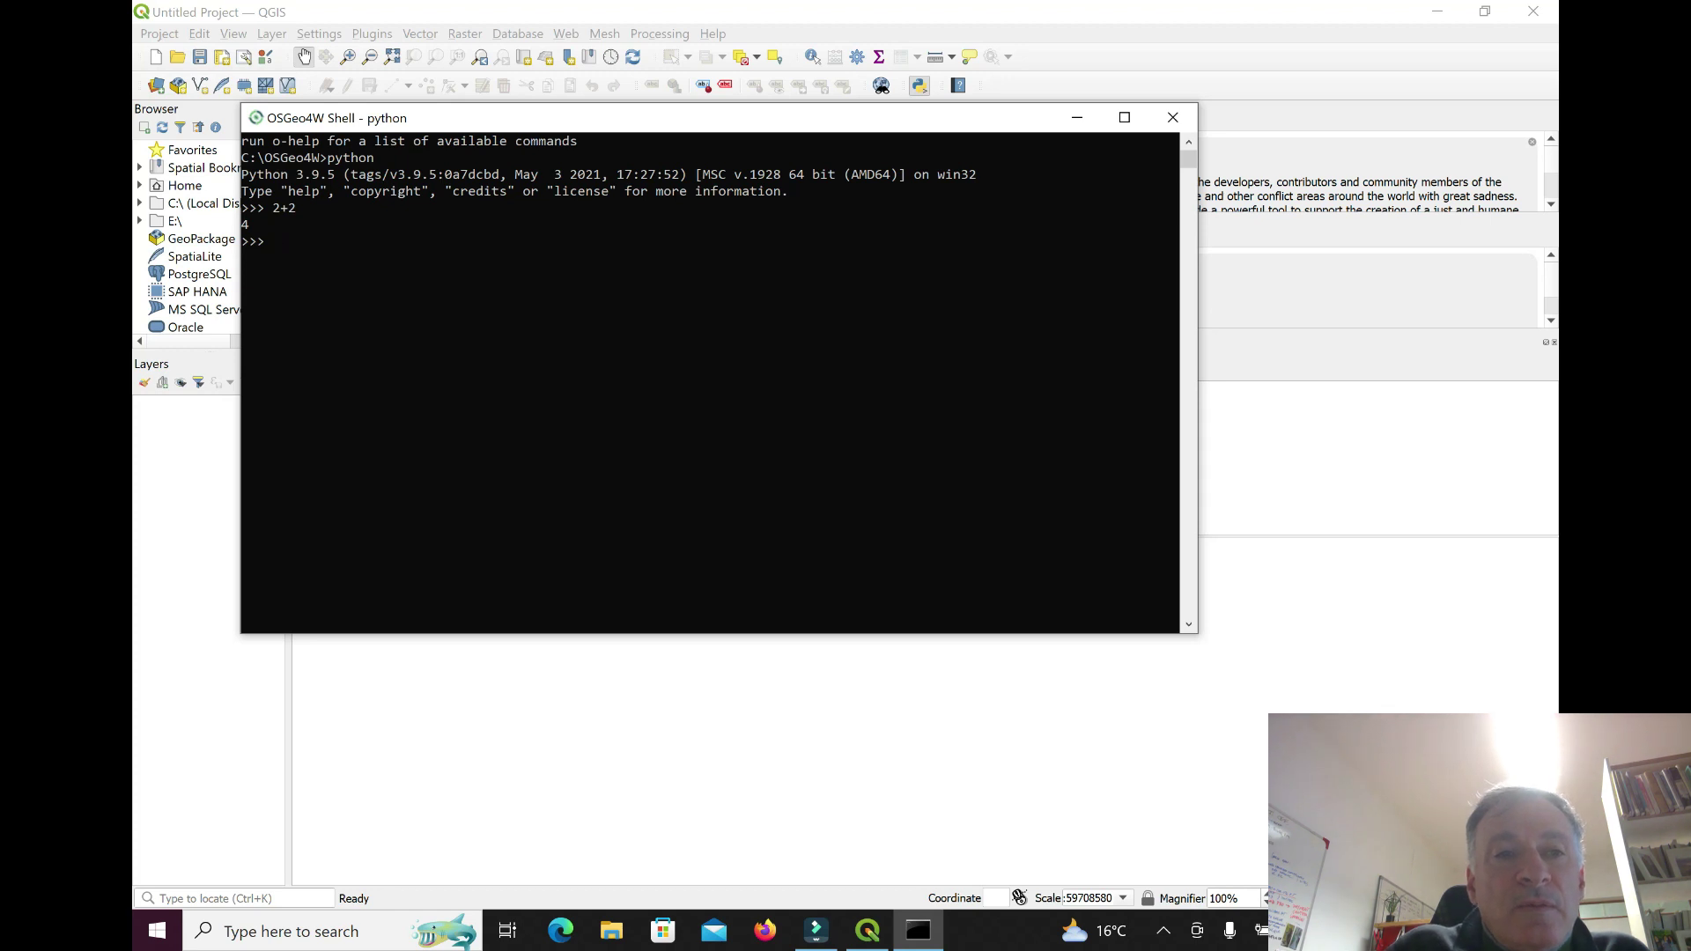
type("quit()")
Step: Quit Python and run pip install geopy, installing geopy 2.4.0 and geographiclib 2.0
key("Return")
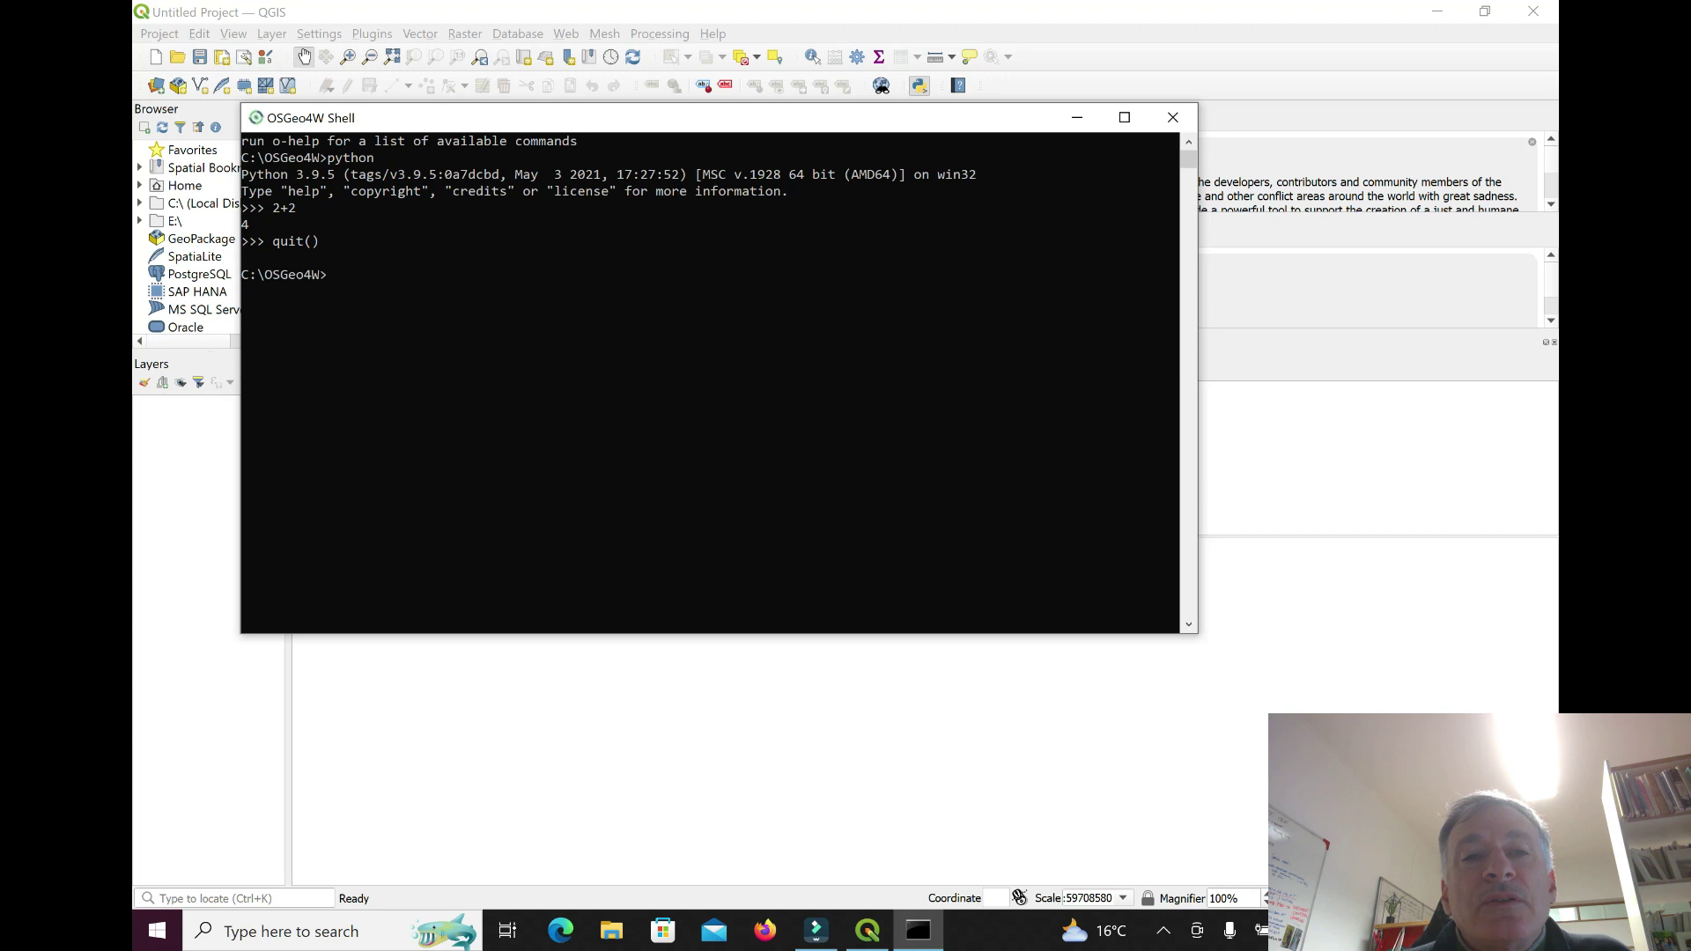
type("p")
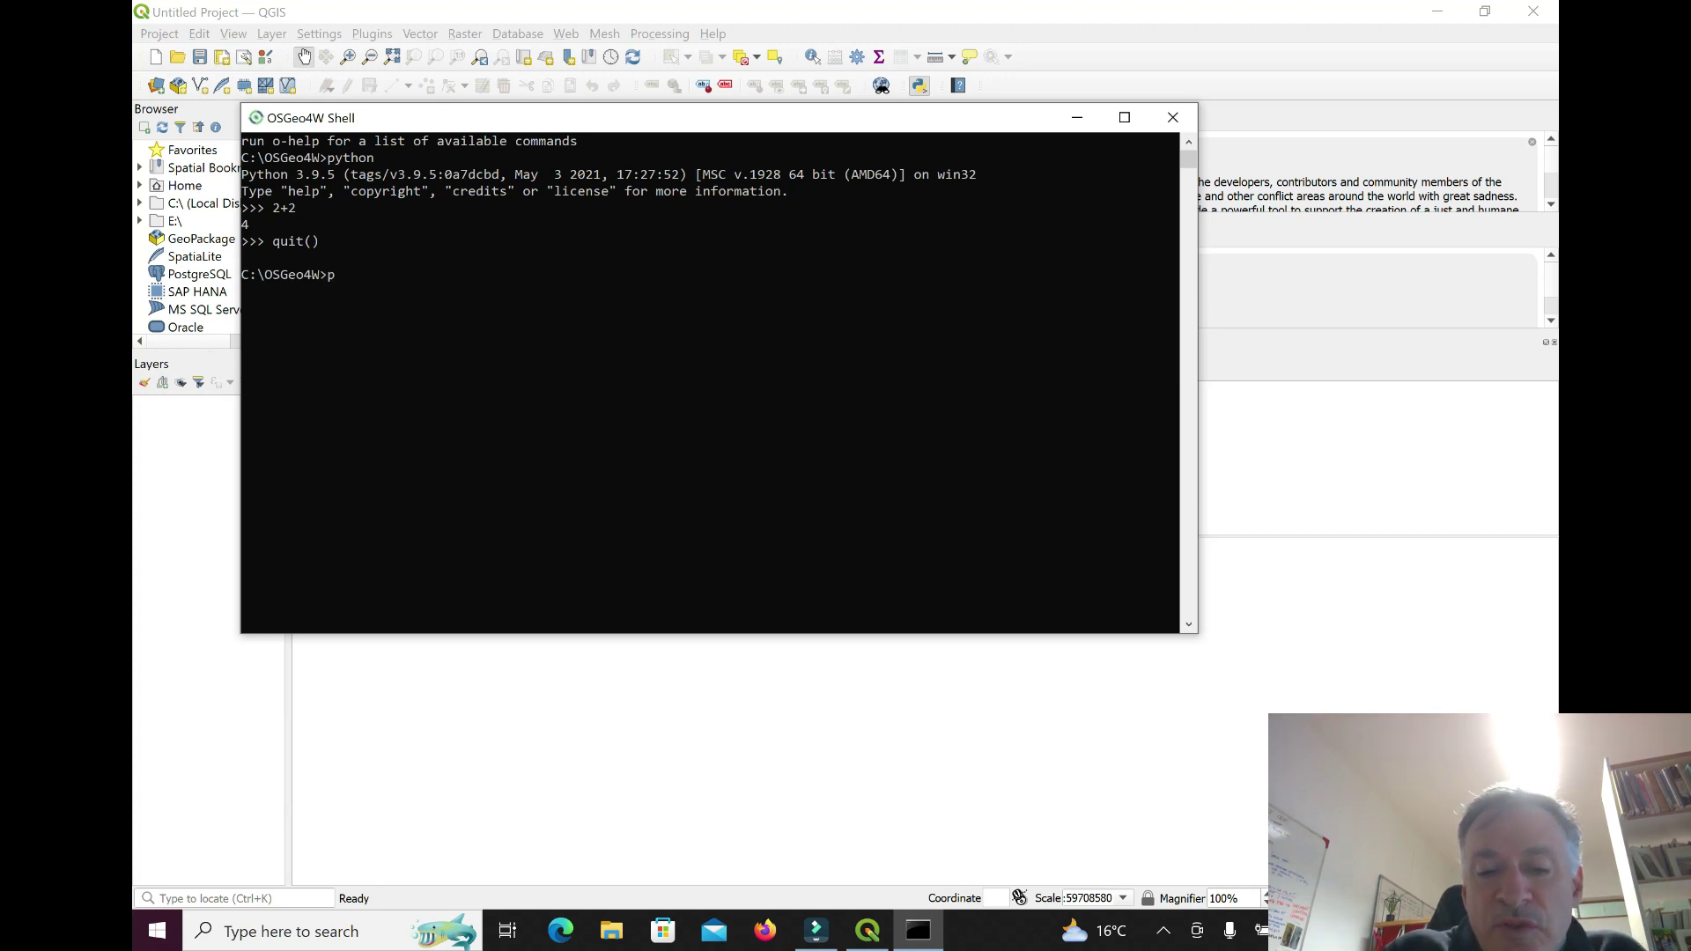
type("ip install ")
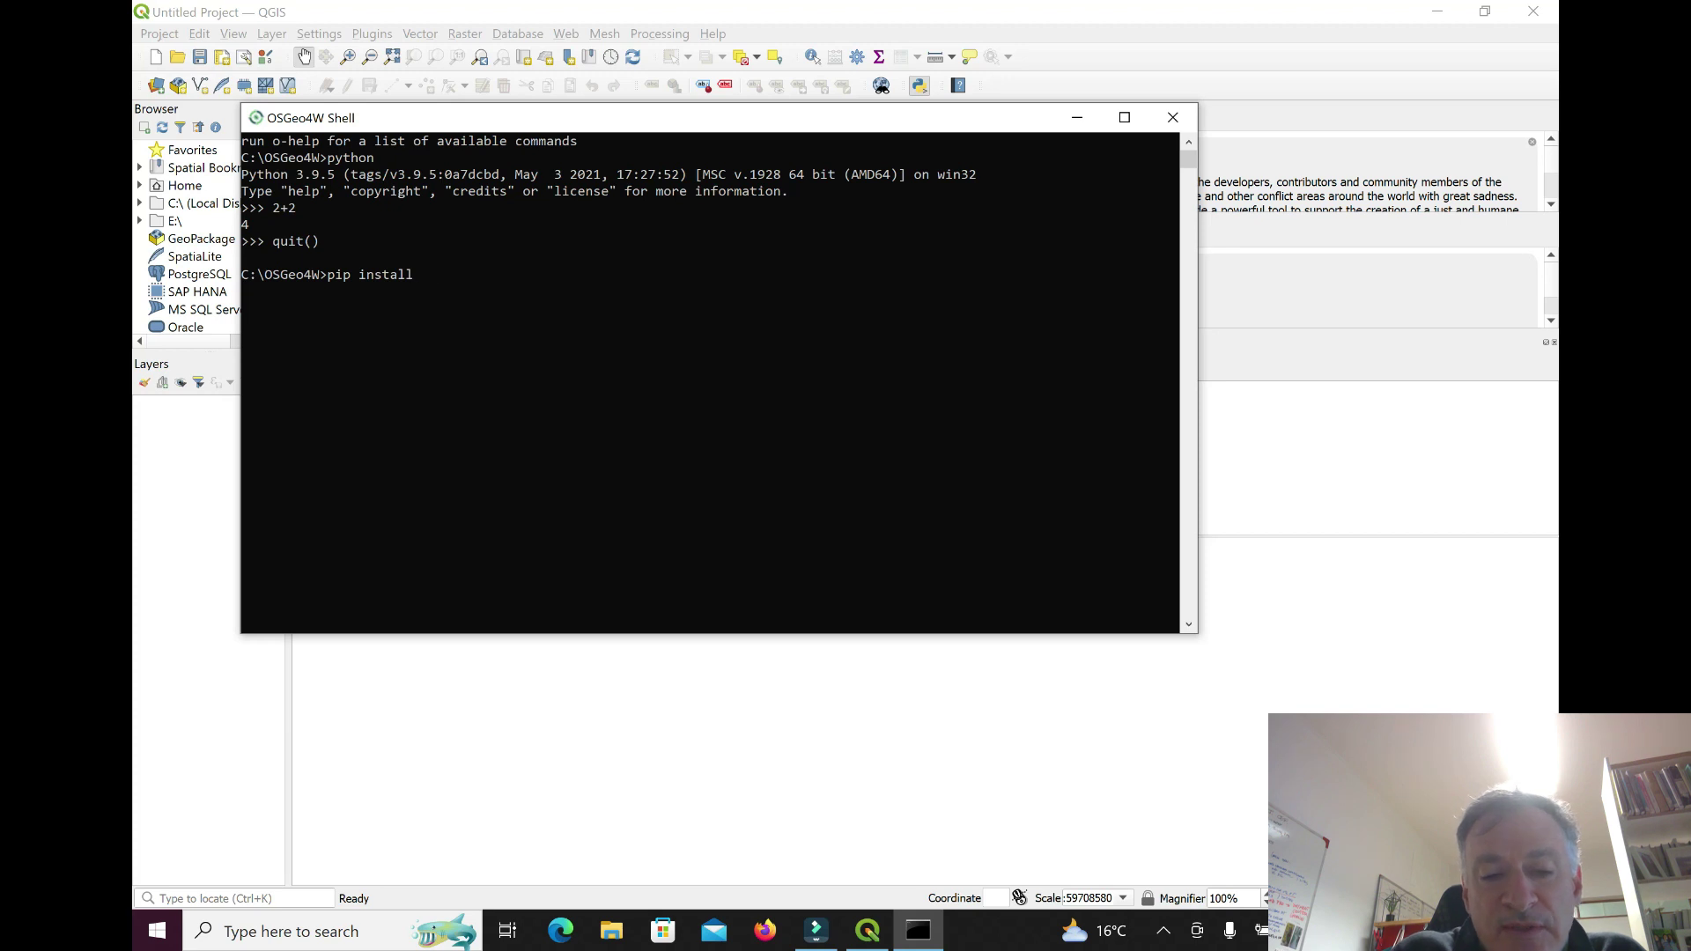
type("geop")
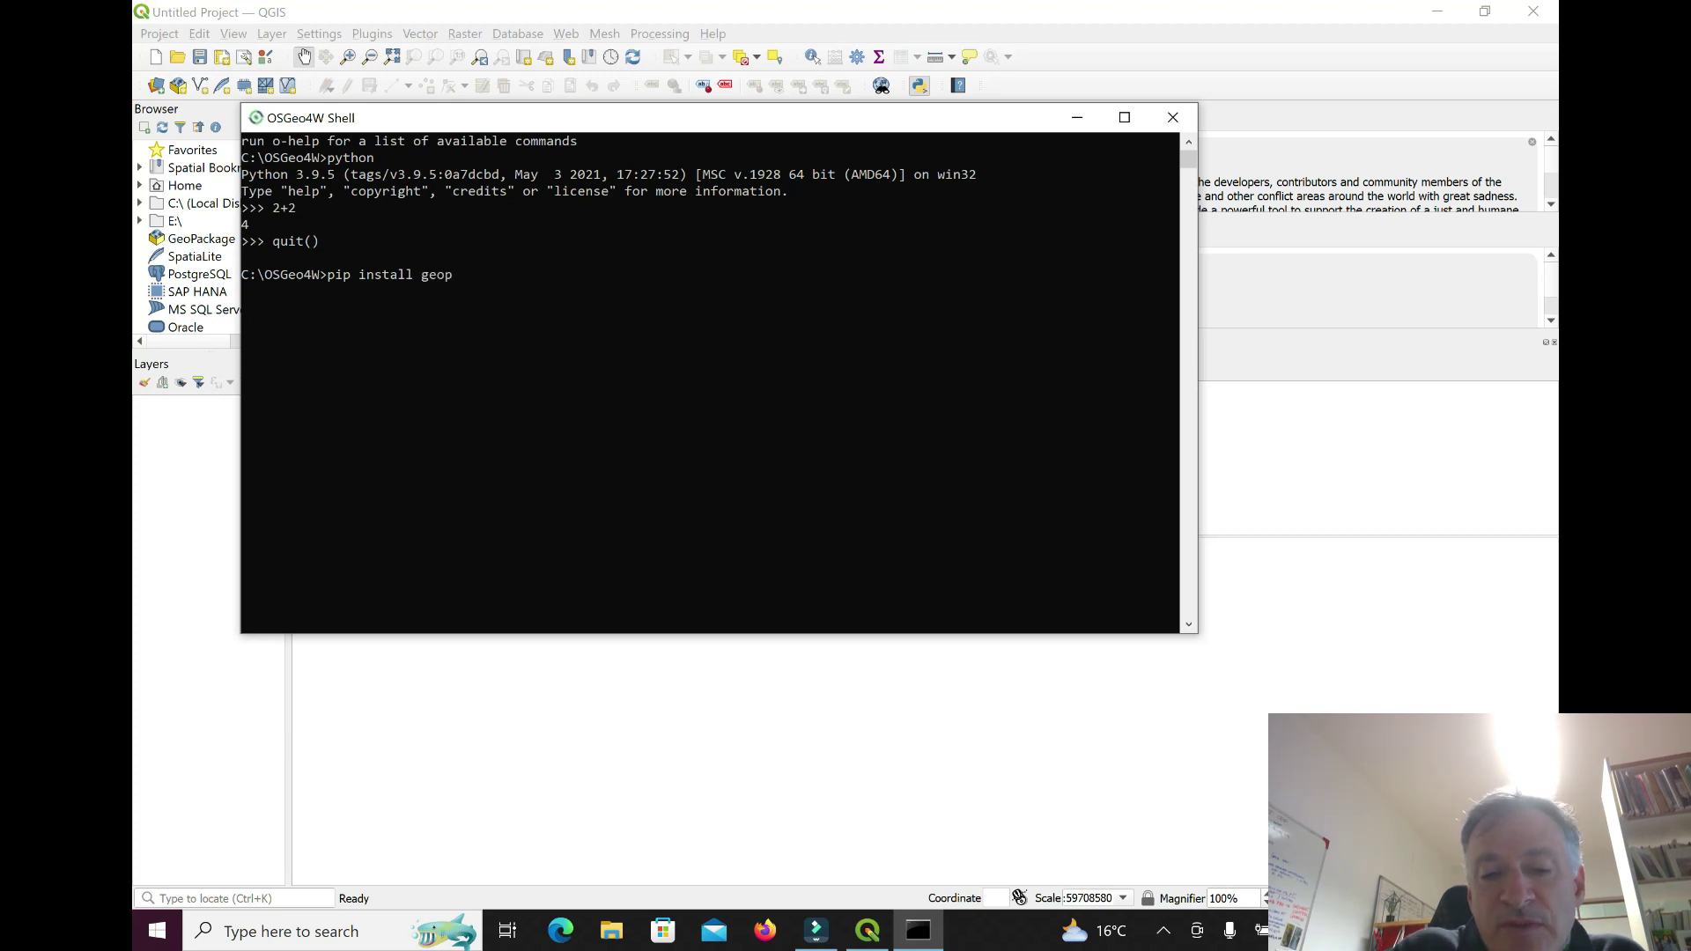
type("y")
key("Return")
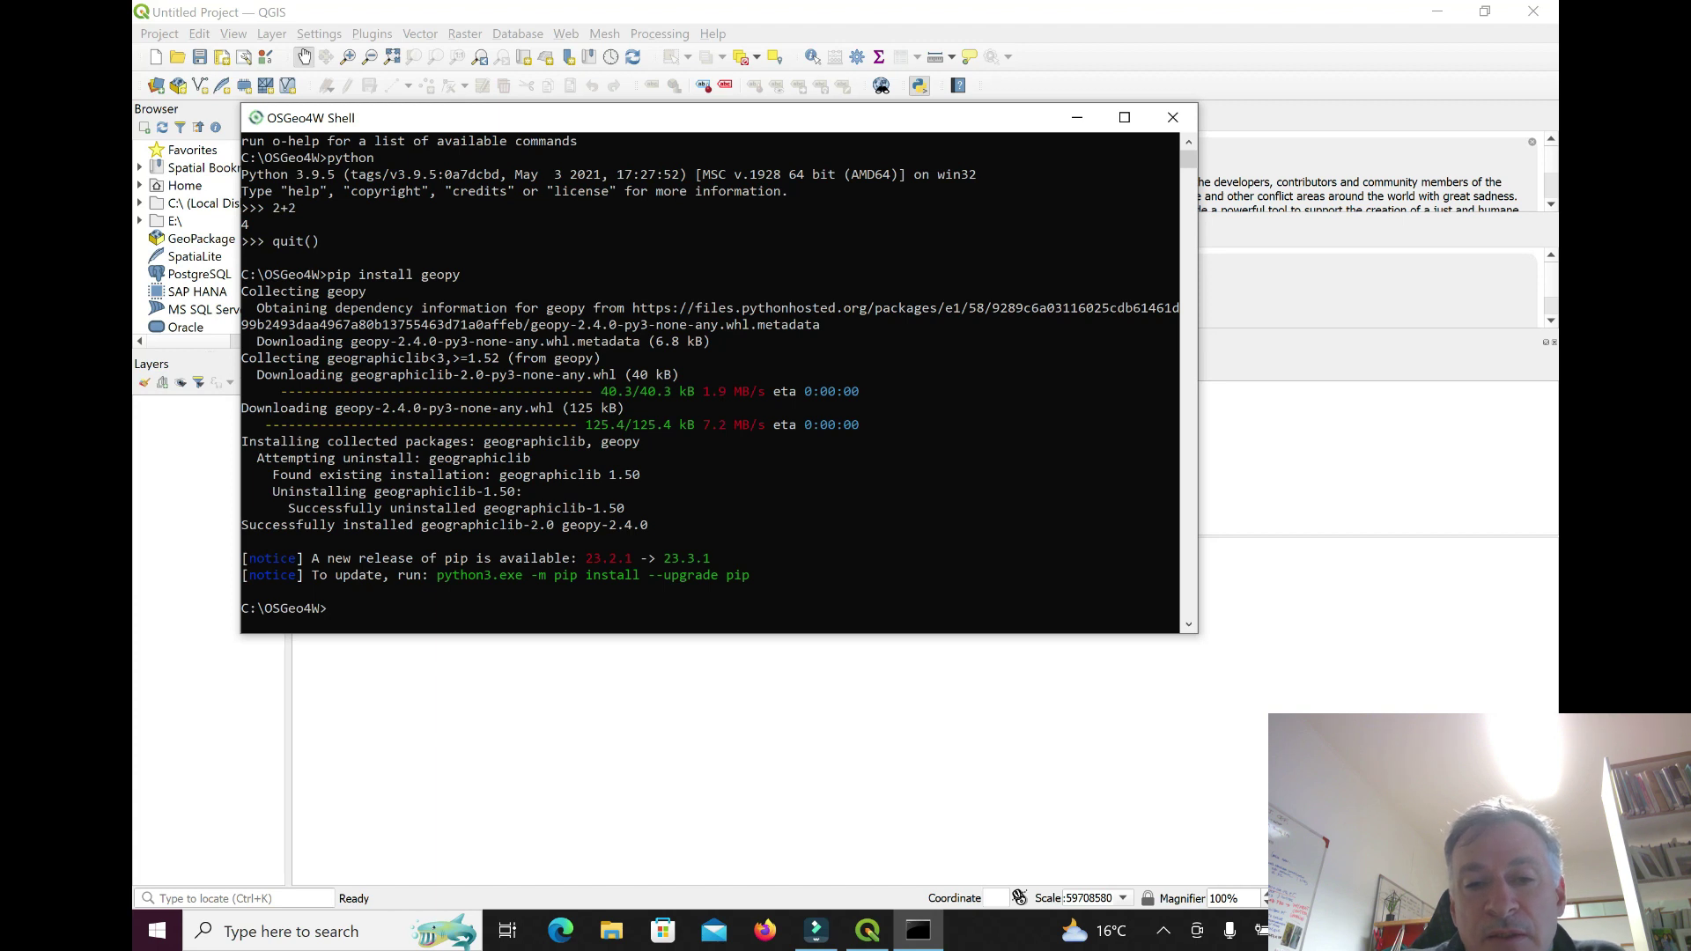
Step: Back in QGIS's Python Console, run import geopy and confirm no error appears
left_click(868, 931)
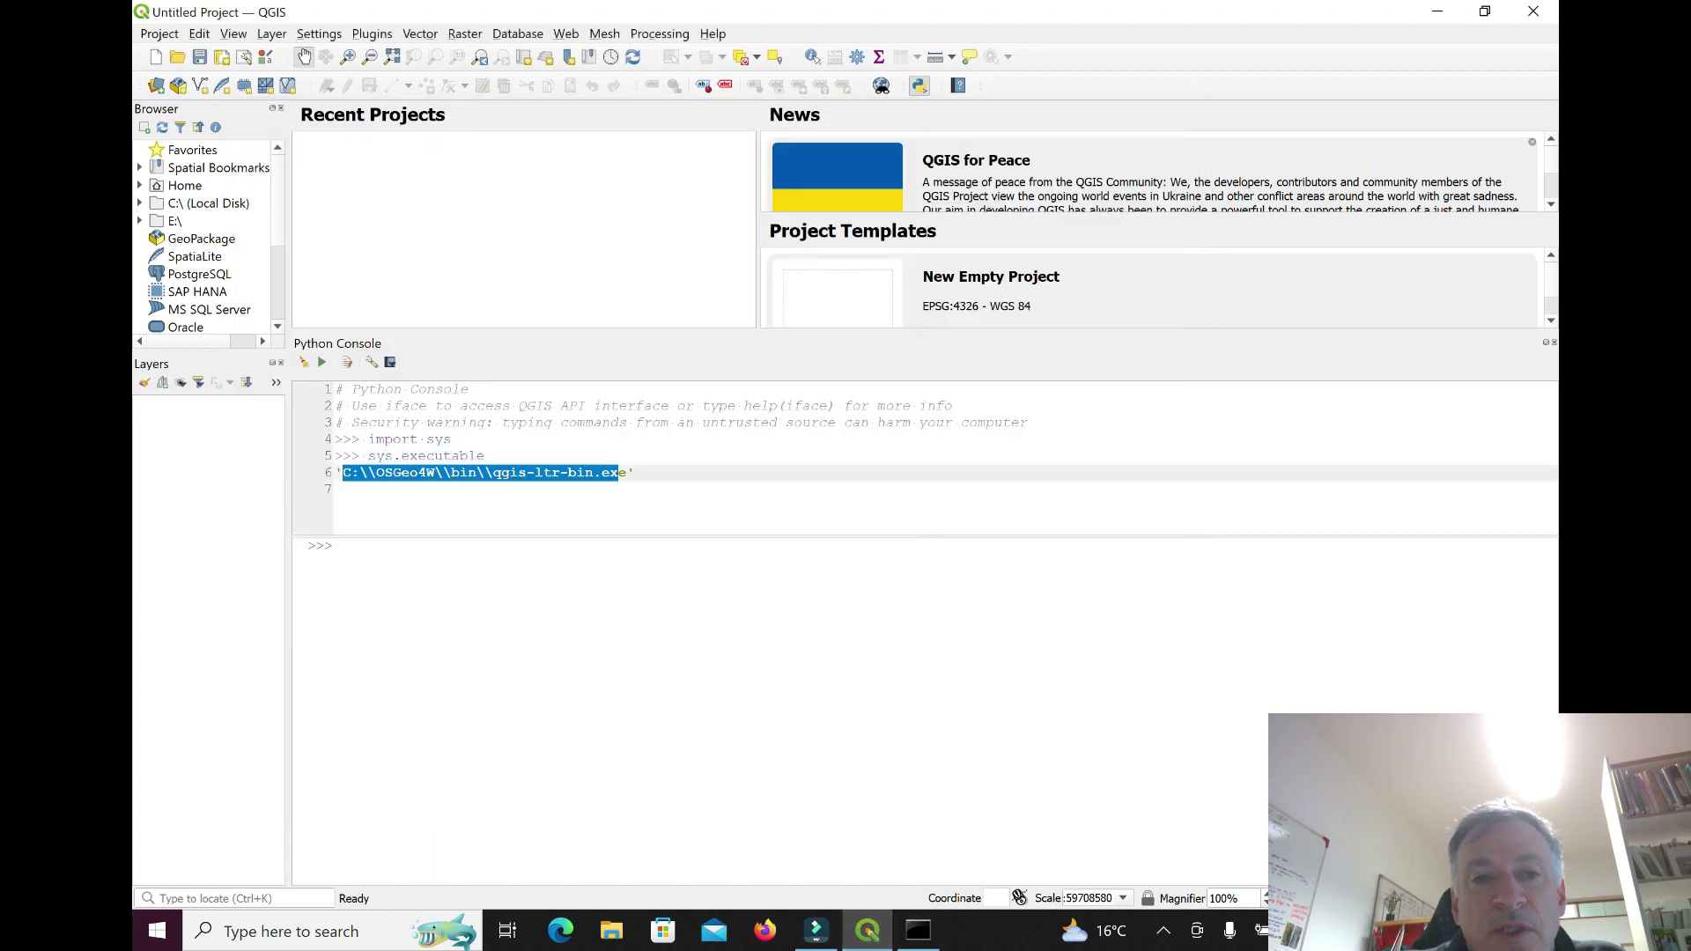
left_click(338, 489)
left_click(348, 546)
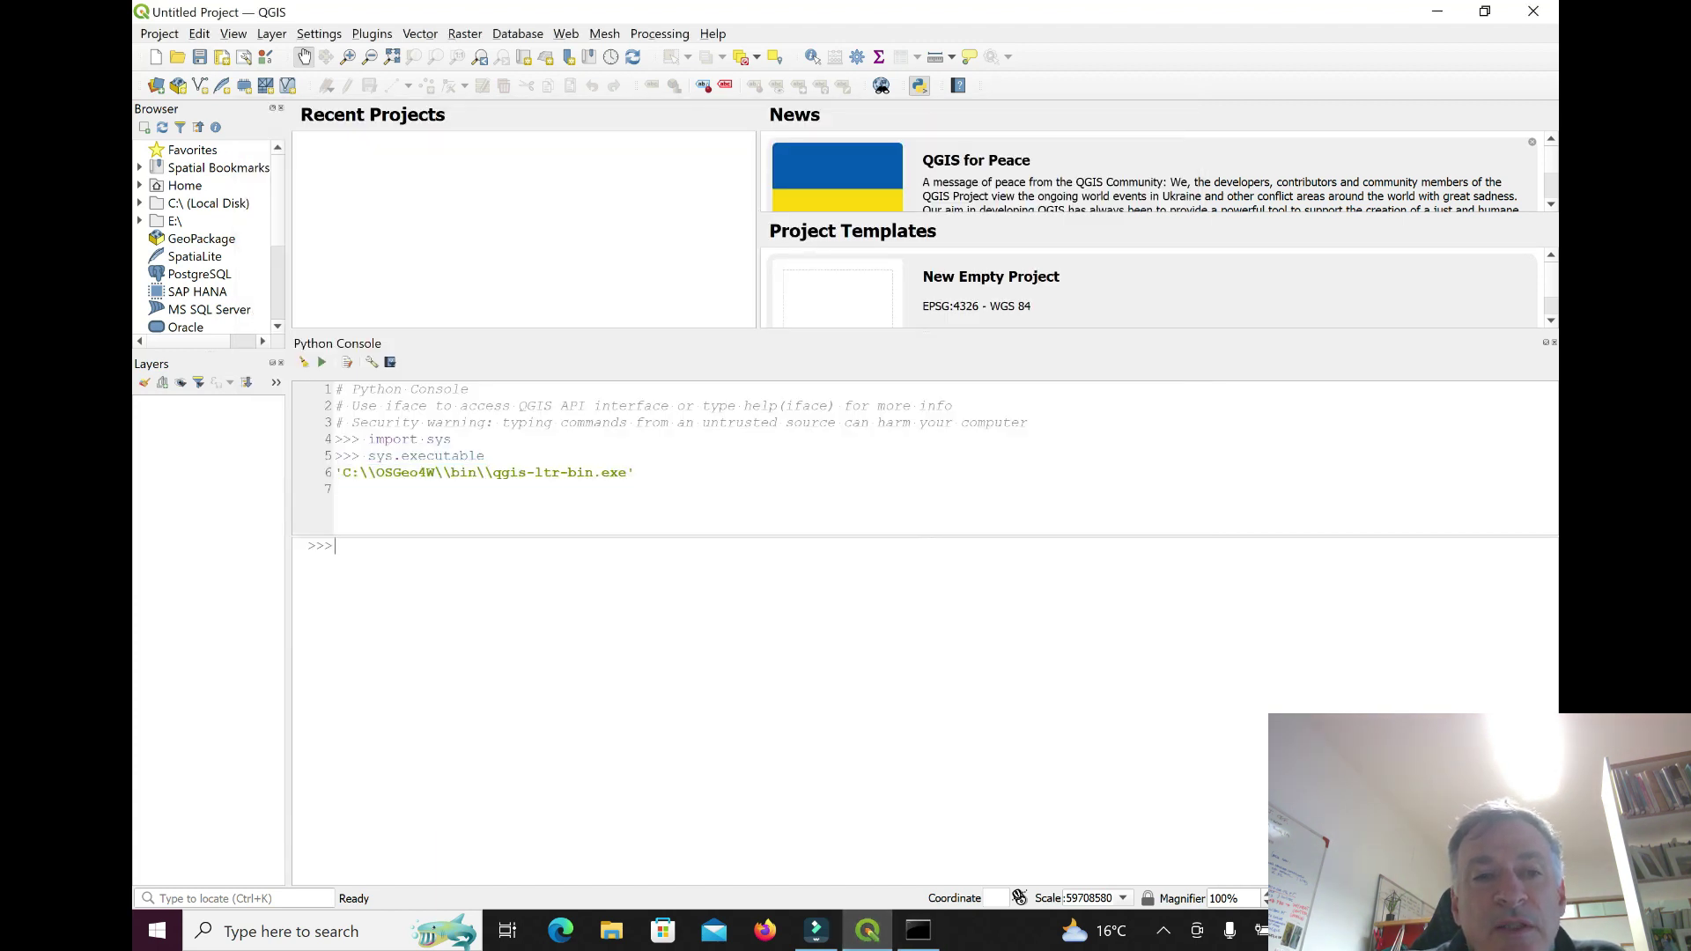
type("impor")
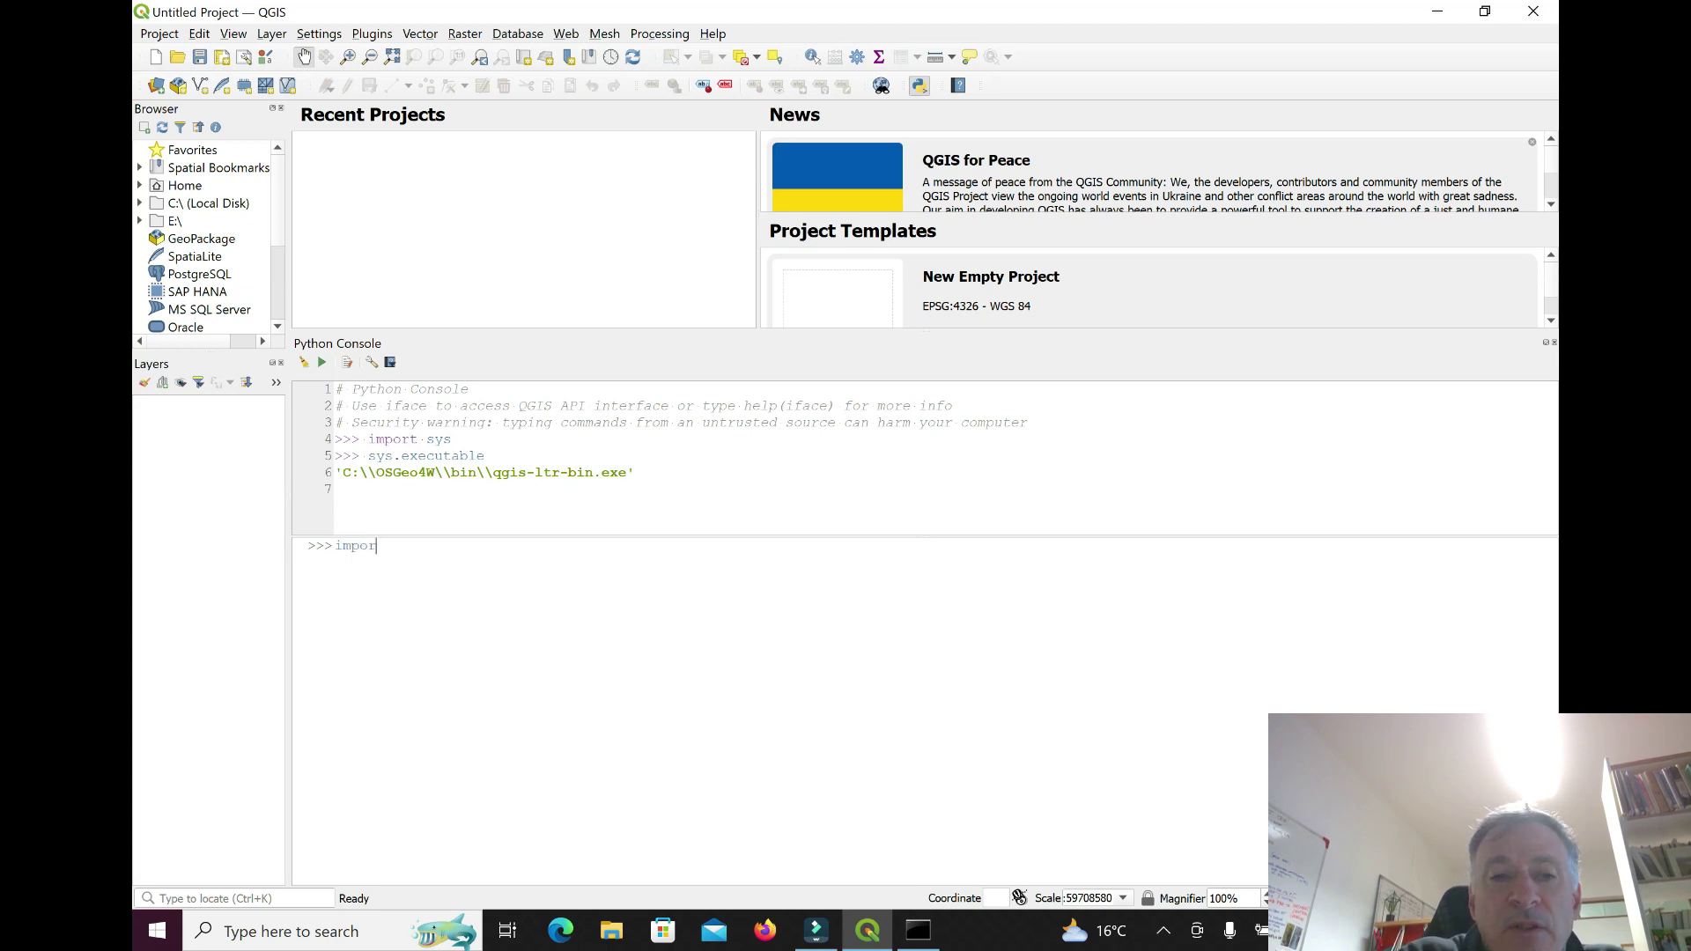
type("t geopy")
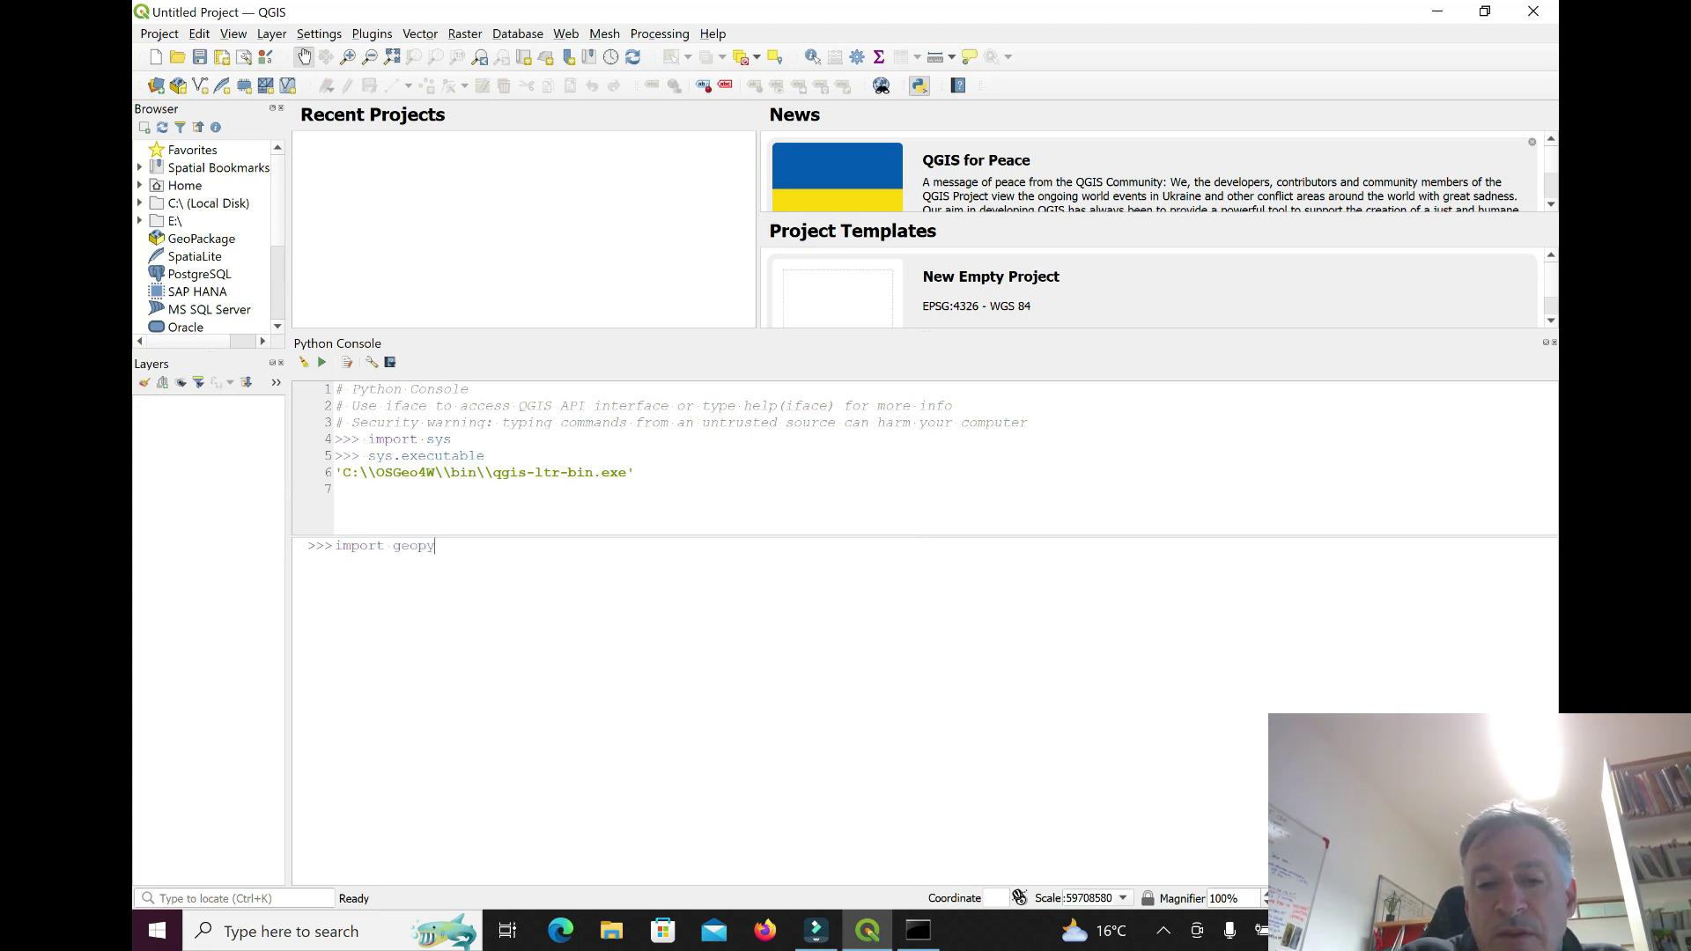
key("Return")
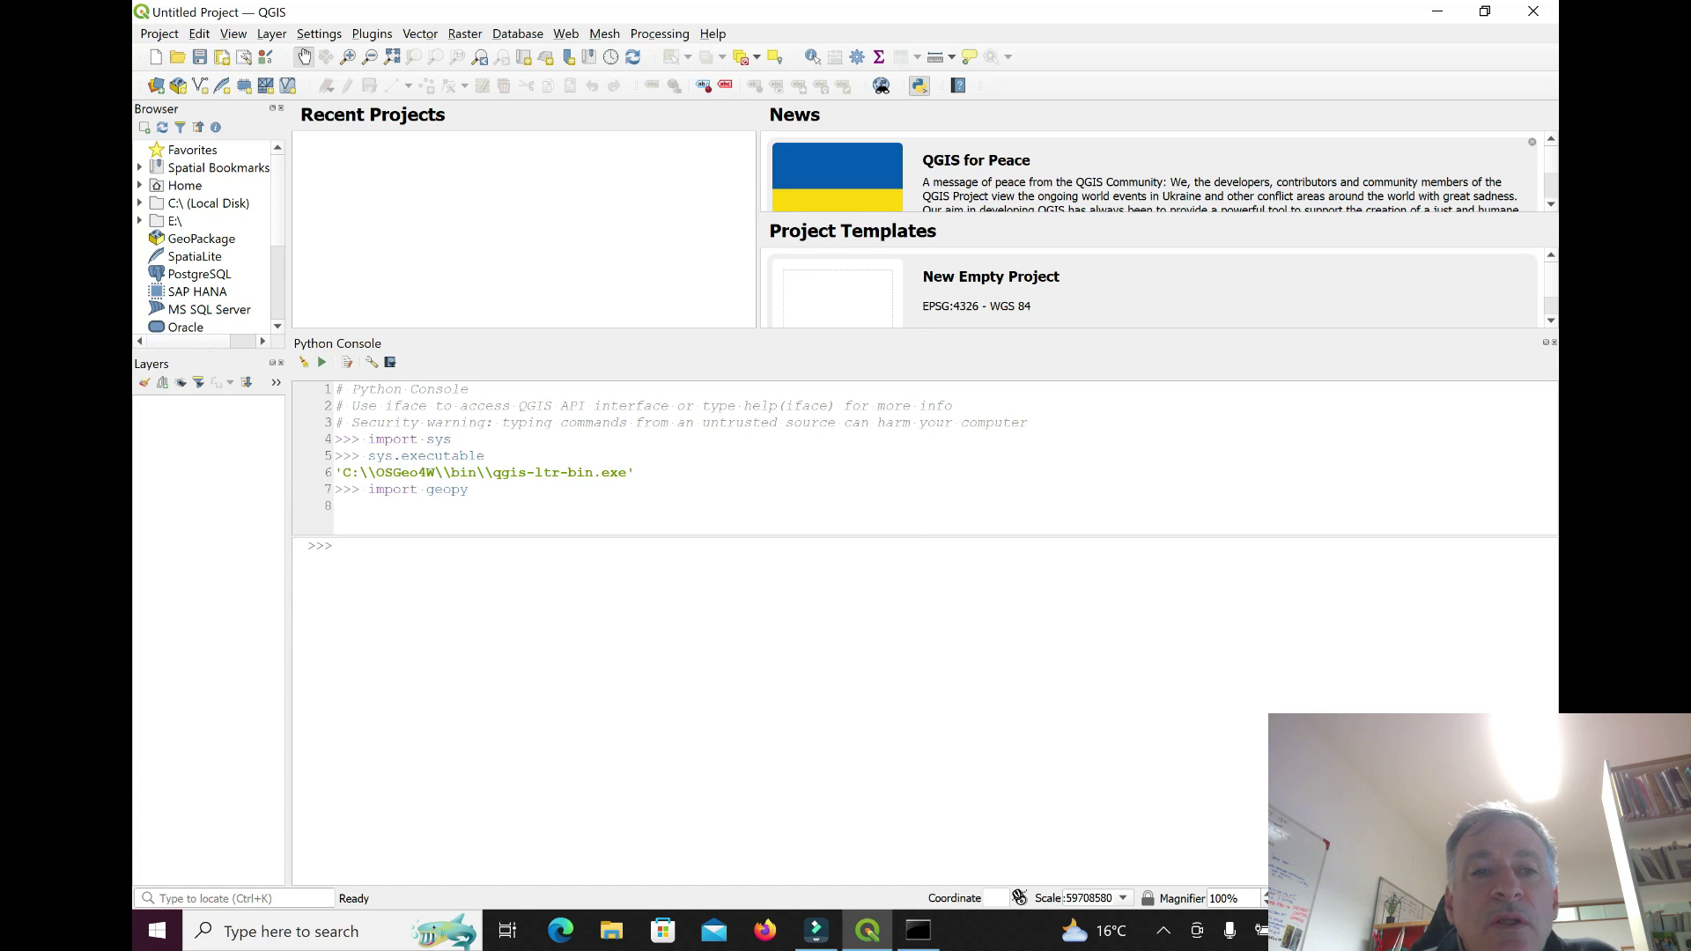